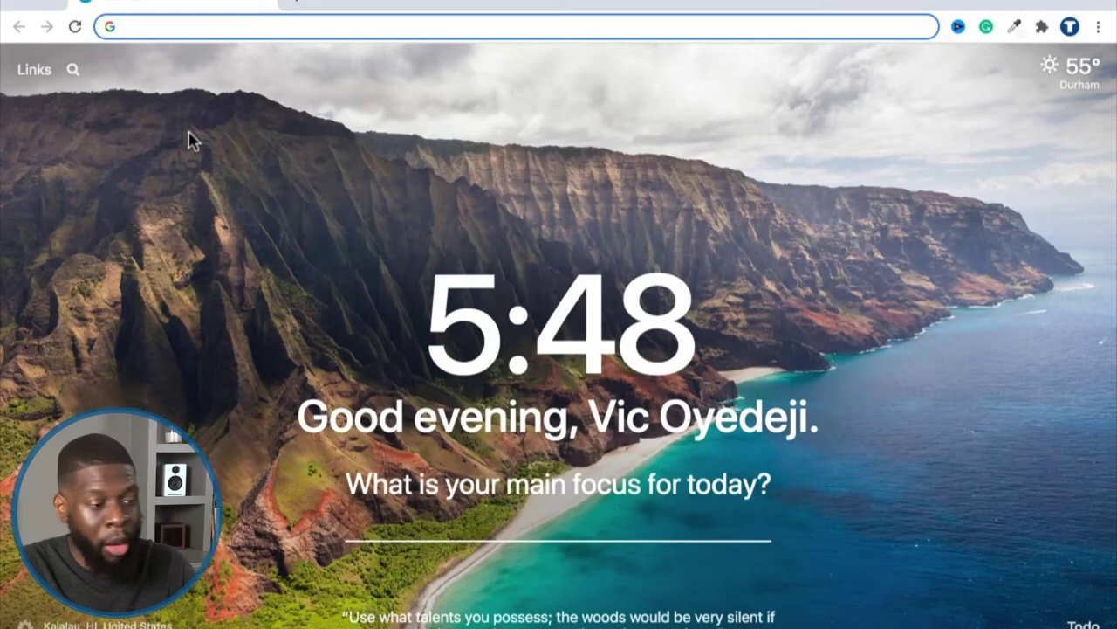
Load the apersonalstudy.com home page in Chrome
{"action": "type", "text": "apersonalstudy"}
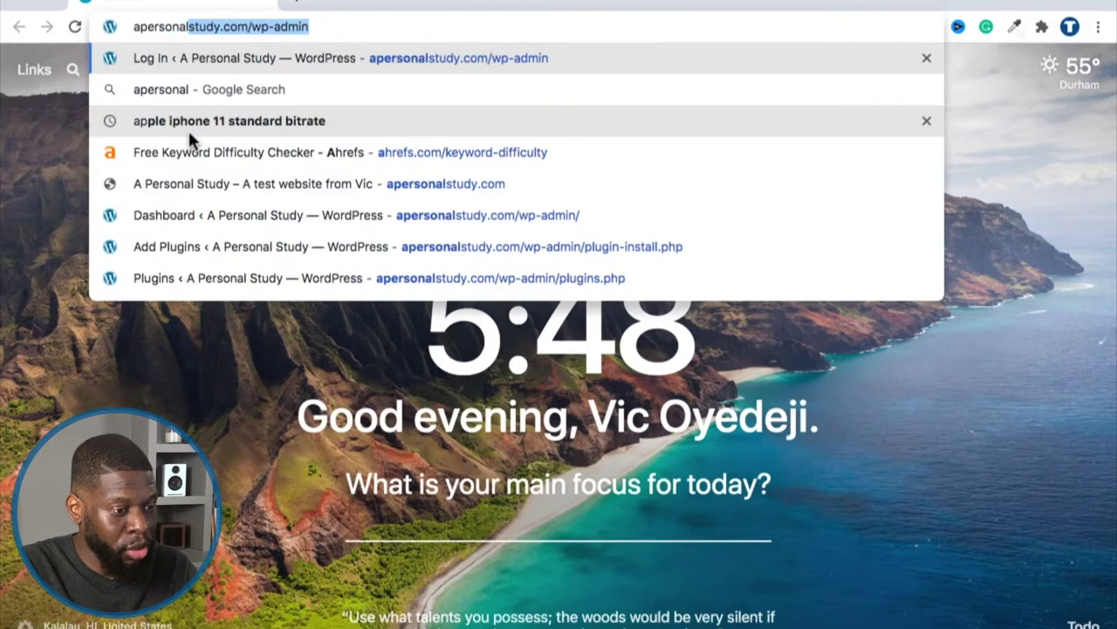
{"action": "type", "text": ".com"}
{"action": "key", "text": "Return"}
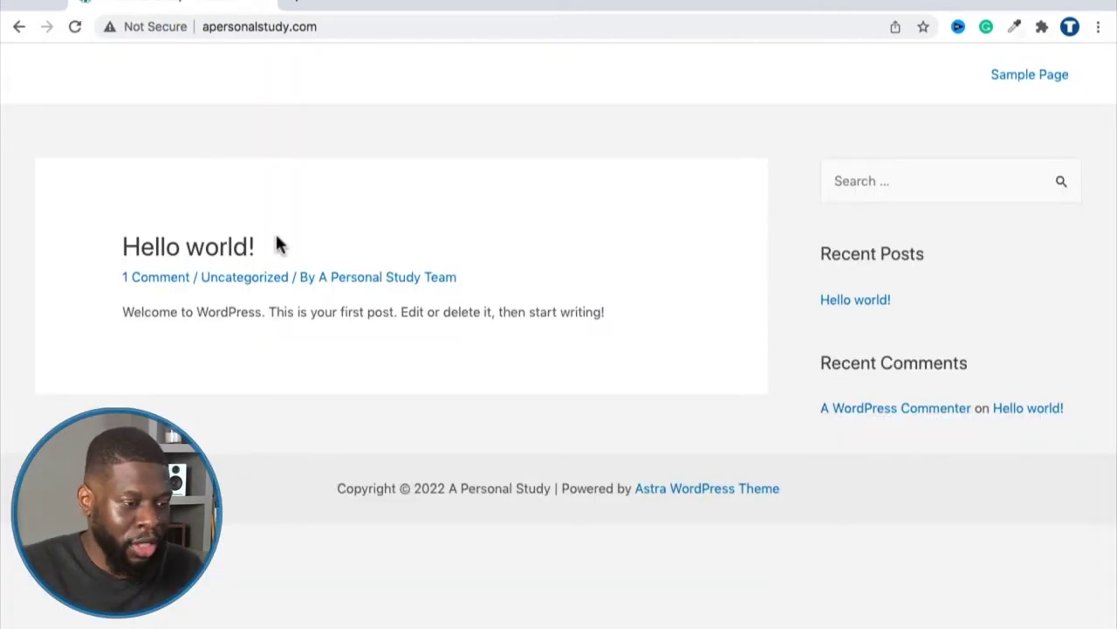
{"action": "scroll", "coordinate": [277, 234], "scroll_direction": "up", "scroll_amount": 2}
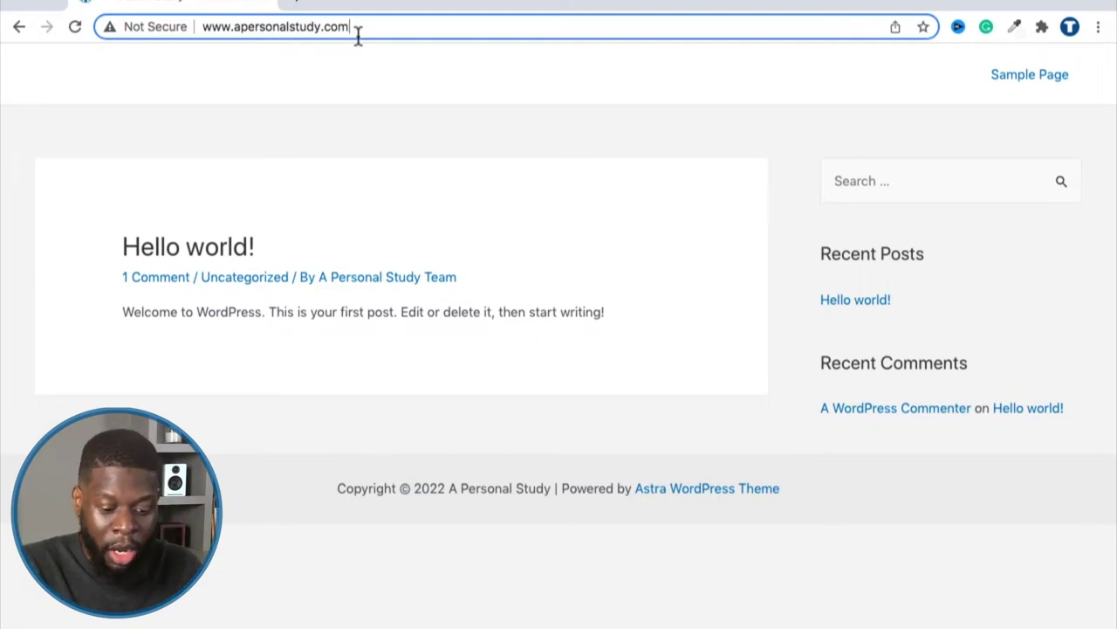
Go to apersonalstudy.com/wp-admin to reach the WordPress login page
{"action": "type", "text": "/"}
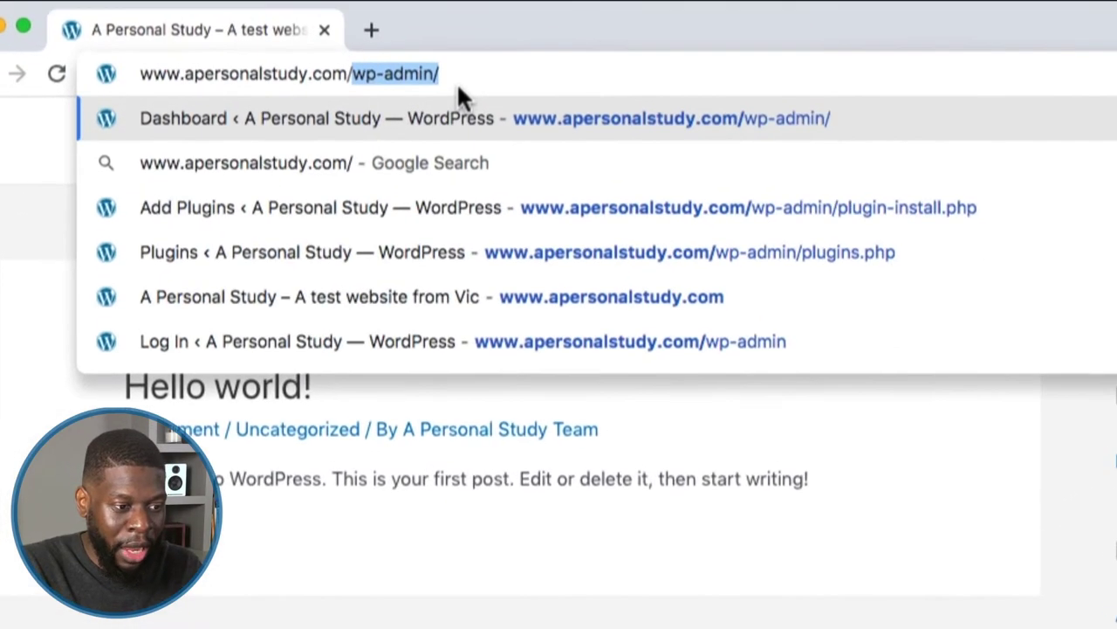
{"action": "key", "text": "Right"}
{"action": "key", "text": "BackSpace"}
{"action": "key", "text": "BackSpace"}
{"action": "key", "text": "BackSpace"}
{"action": "key", "text": "BackSpace"}
{"action": "key", "text": "BackSpace"}
{"action": "key", "text": "BackSpace"}
{"action": "key", "text": "BackSpace"}
{"action": "type", "text": "-admin"}
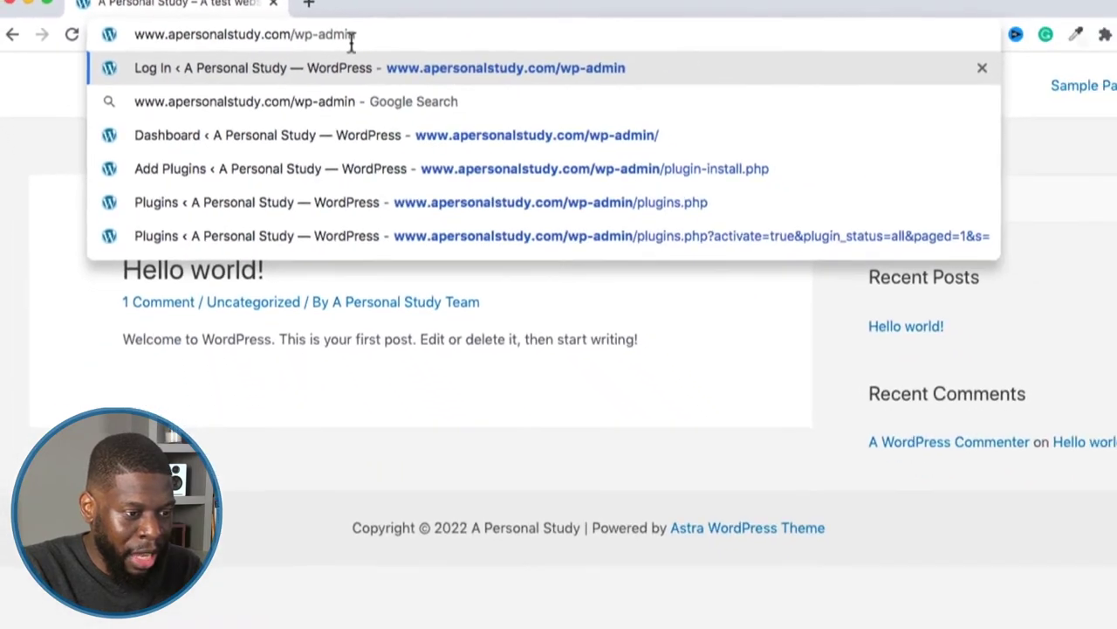
{"action": "key", "text": "Return"}
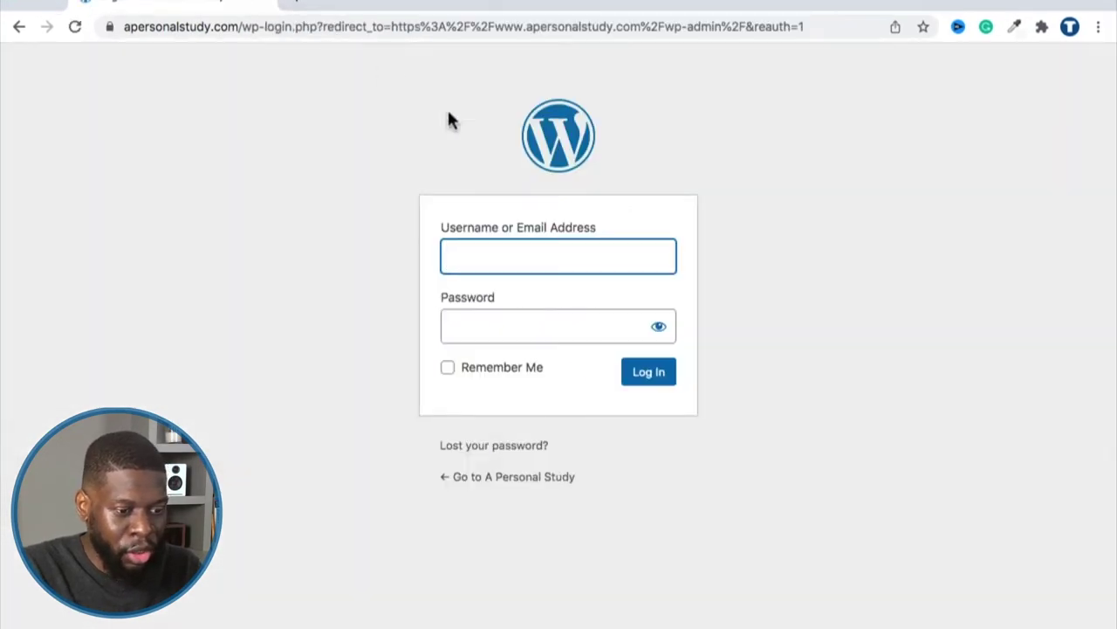
Sign in with the site's admin username and password
{"action": "type", "text": "apersonalstudy"}
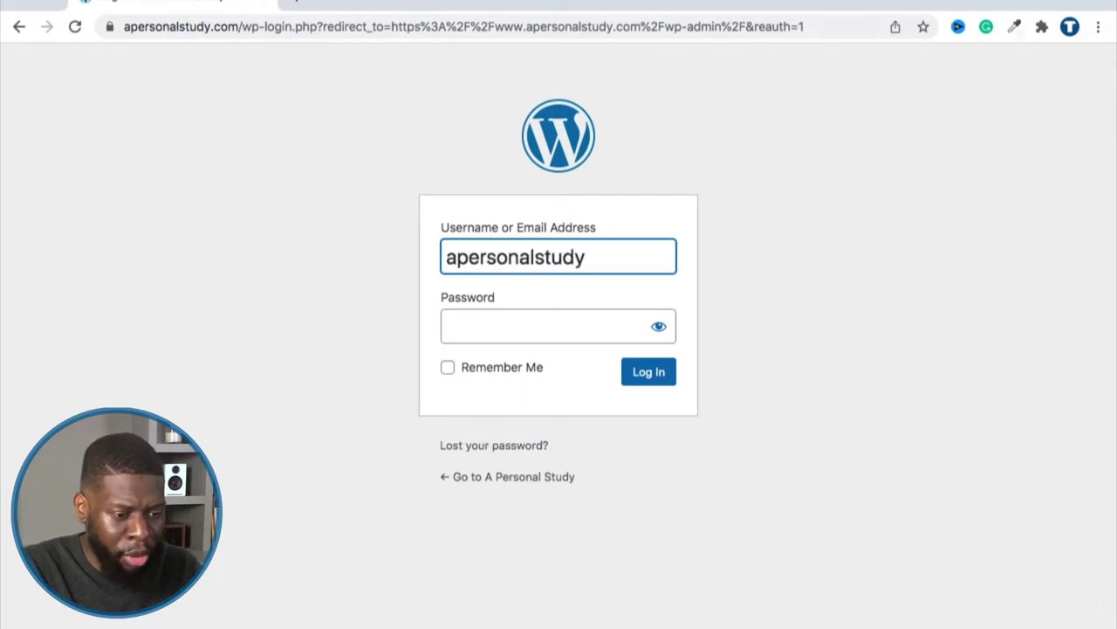
{"action": "key", "text": "Tab"}
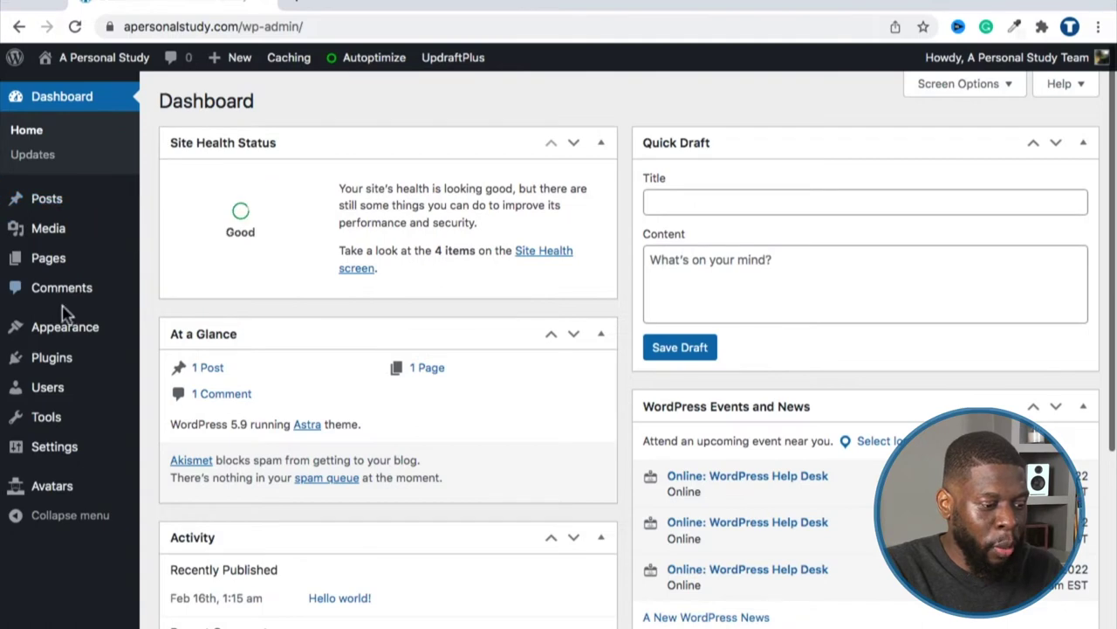
Open Appearance > Themes to view the five installed themes, with Astra active
{"action": "mouse_move", "coordinate": [66, 326]}
{"action": "left_click", "coordinate": [171, 332]}
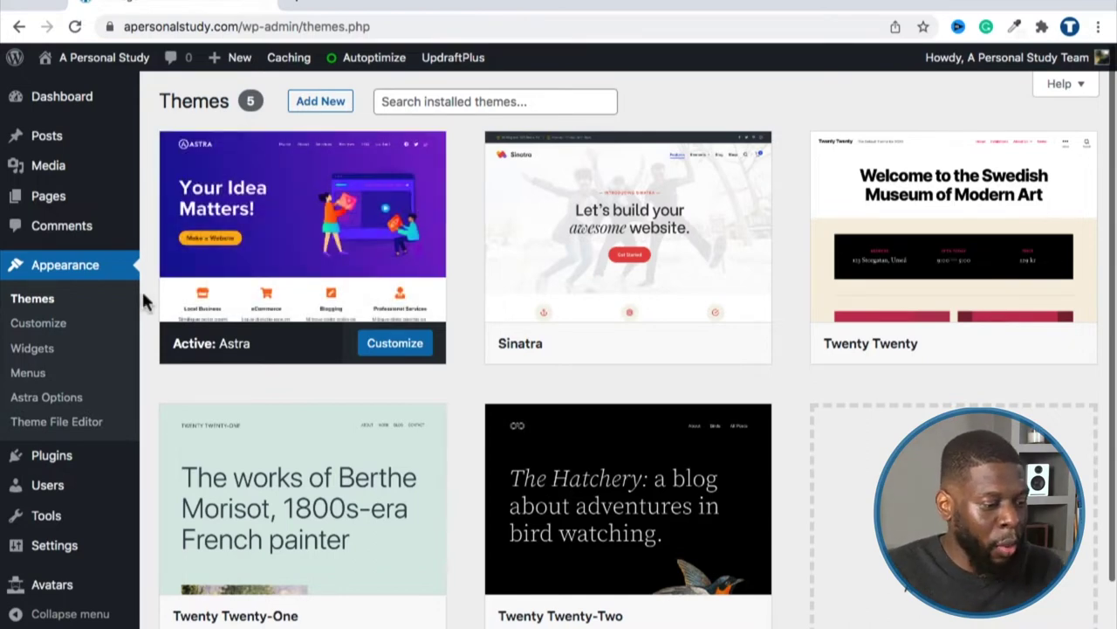
{"action": "scroll", "coordinate": [144, 301], "scroll_direction": "down", "scroll_amount": 1}
{"action": "mouse_move", "coordinate": [75, 476]}
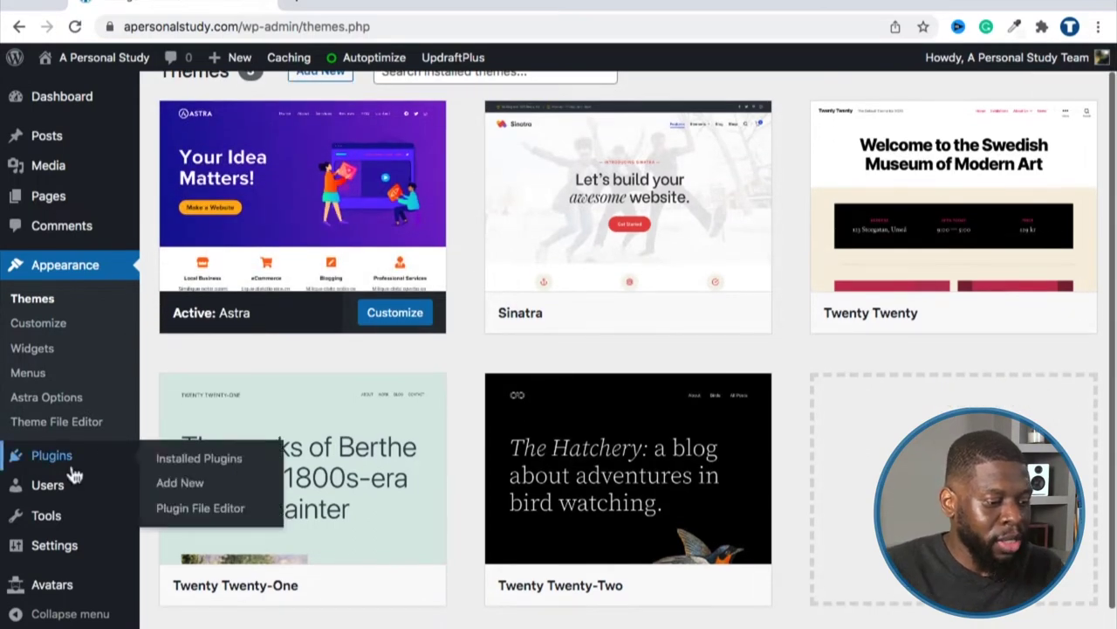
Search the plugin directory for 'starter templates', then install and activate Starter Templates
{"action": "left_click", "coordinate": [180, 483]}
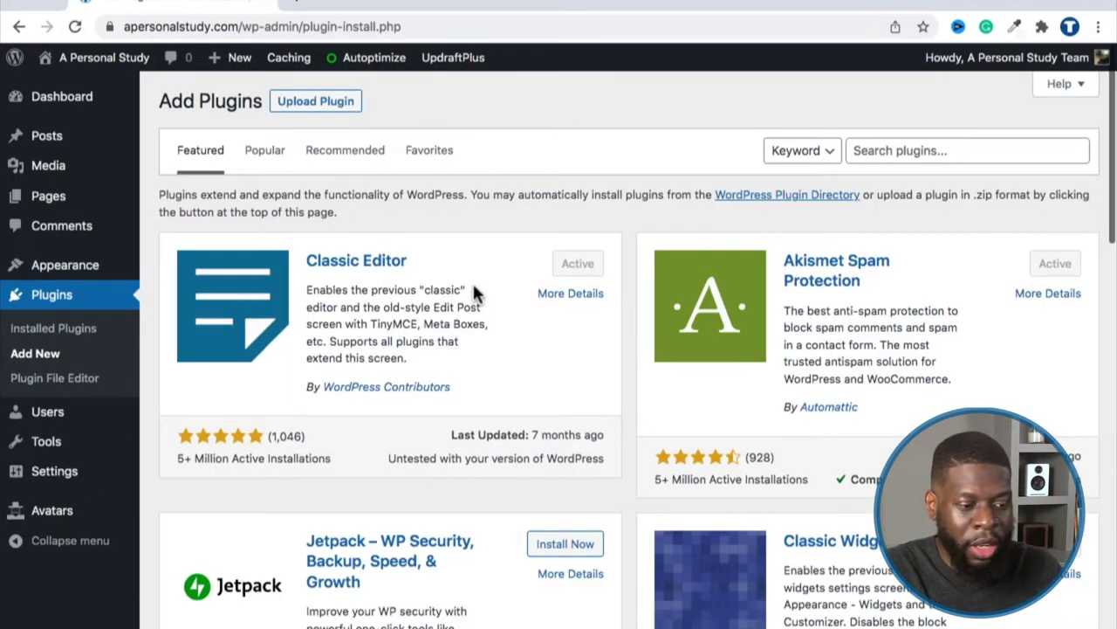
{"action": "left_click", "coordinate": [940, 147]}
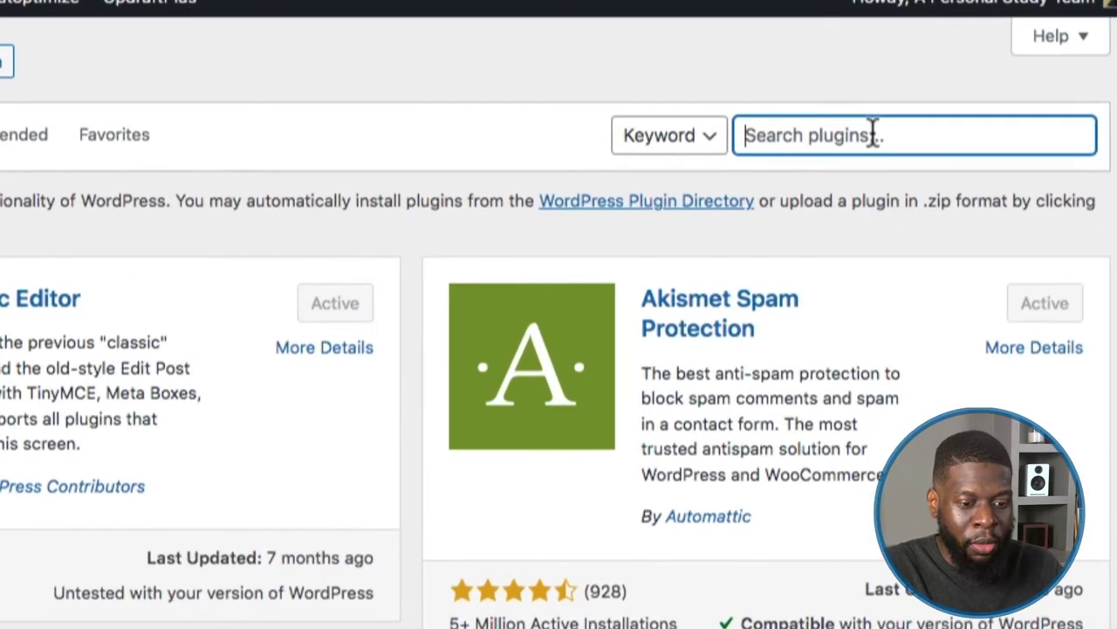
{"action": "type", "text": "starter templates"}
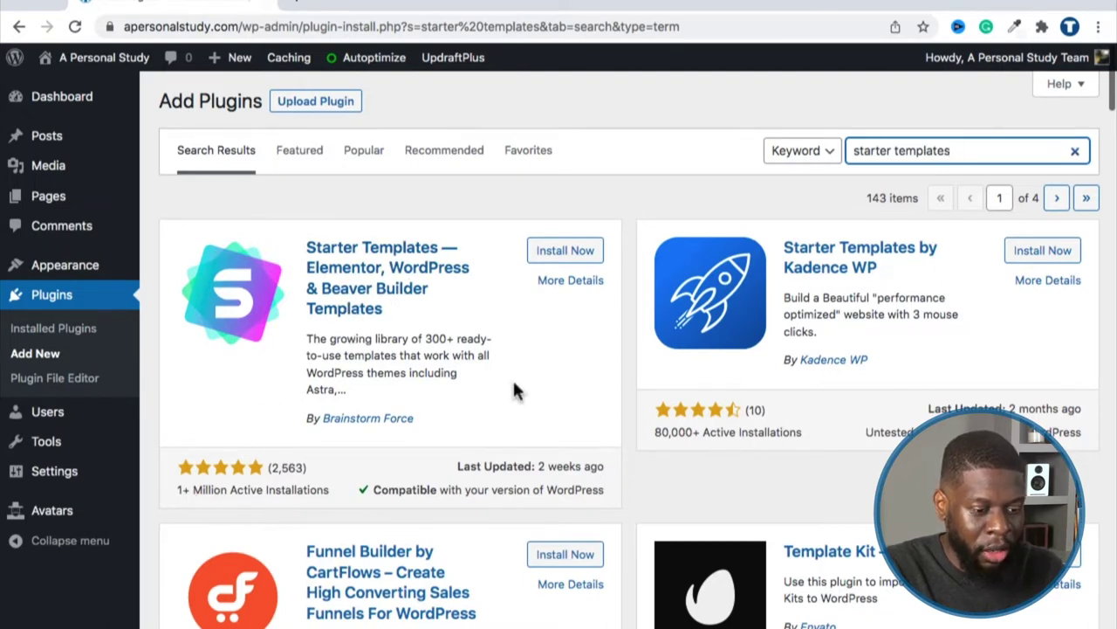
{"action": "left_click", "coordinate": [561, 253]}
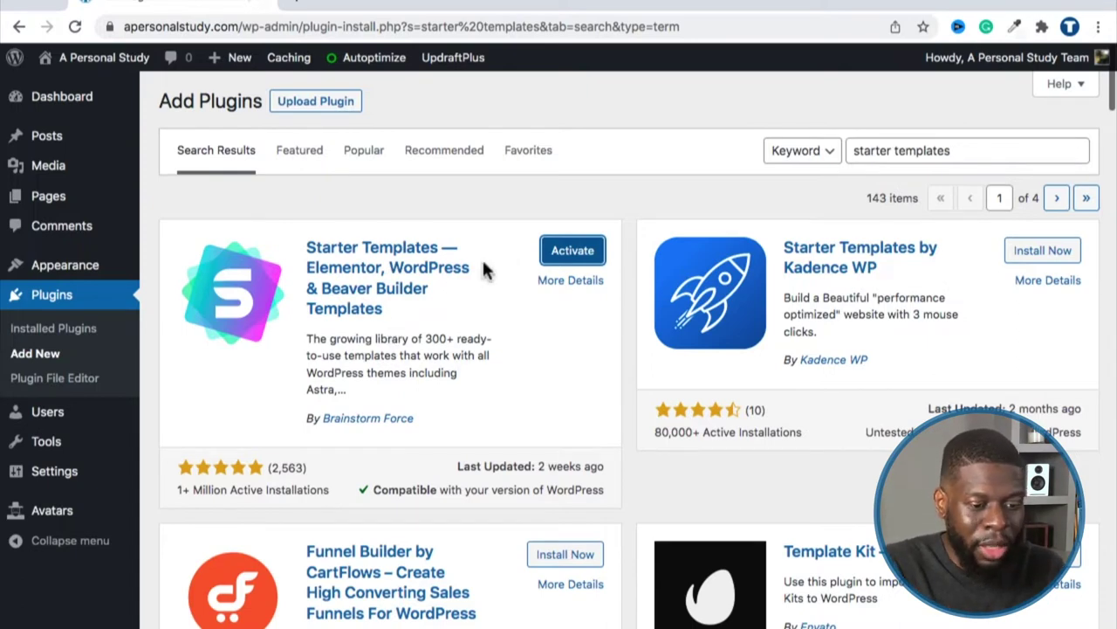
{"action": "left_click", "coordinate": [557, 252]}
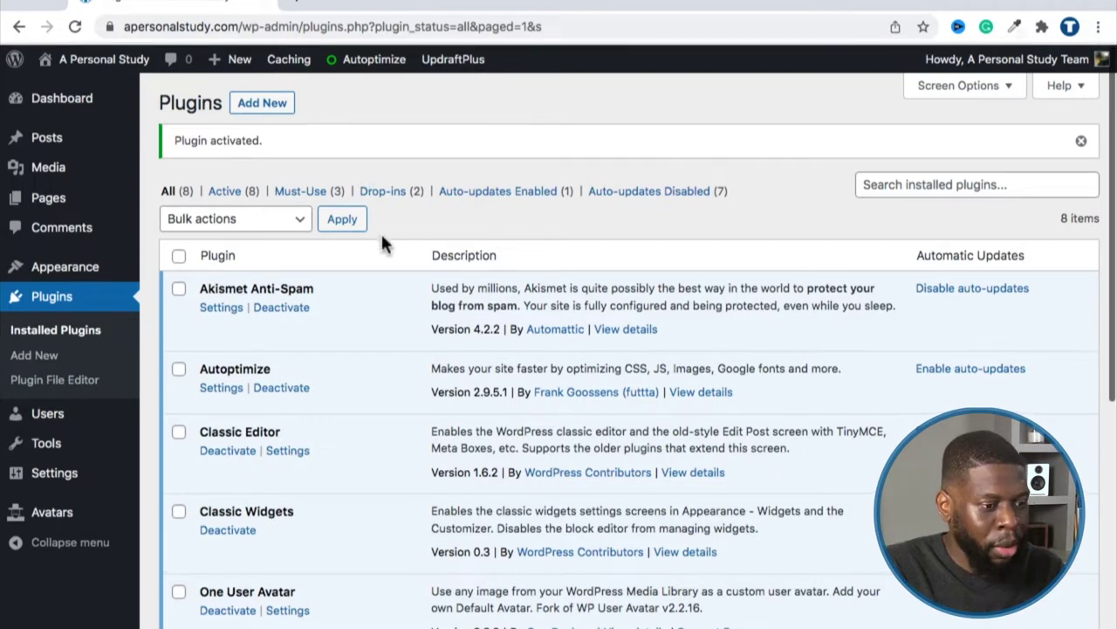
Open the Starter Templates library from the plugins list and choose Build Your Website Now
{"action": "scroll", "coordinate": [292, 229], "scroll_direction": "down", "scroll_amount": 1}
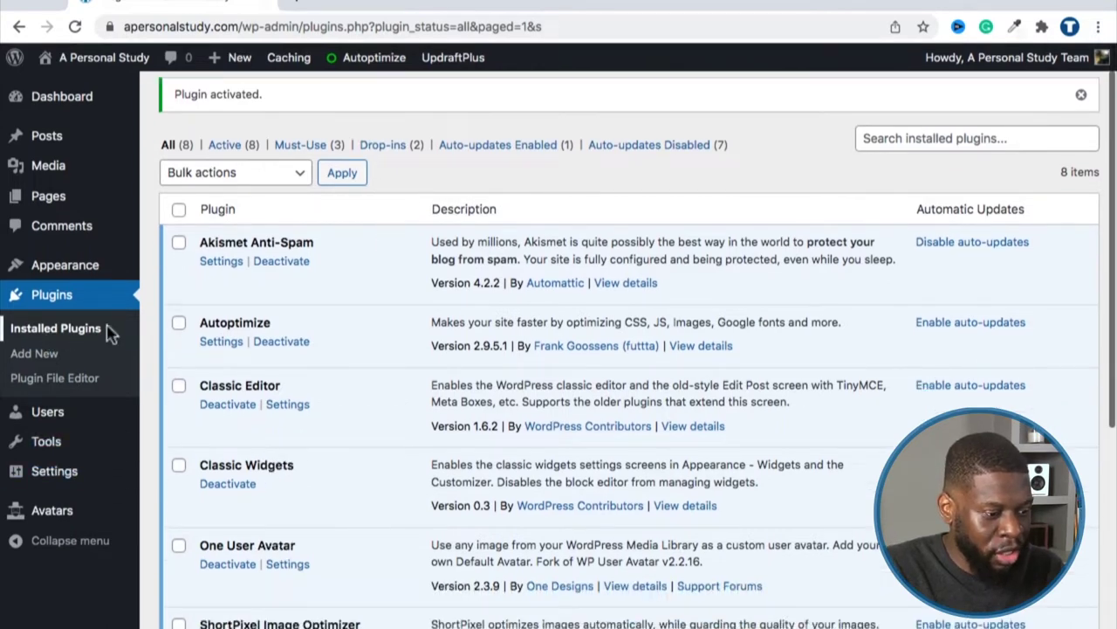
{"action": "scroll", "coordinate": [306, 301], "scroll_direction": "down", "scroll_amount": 3}
{"action": "scroll", "coordinate": [306, 302], "scroll_direction": "down", "scroll_amount": 3}
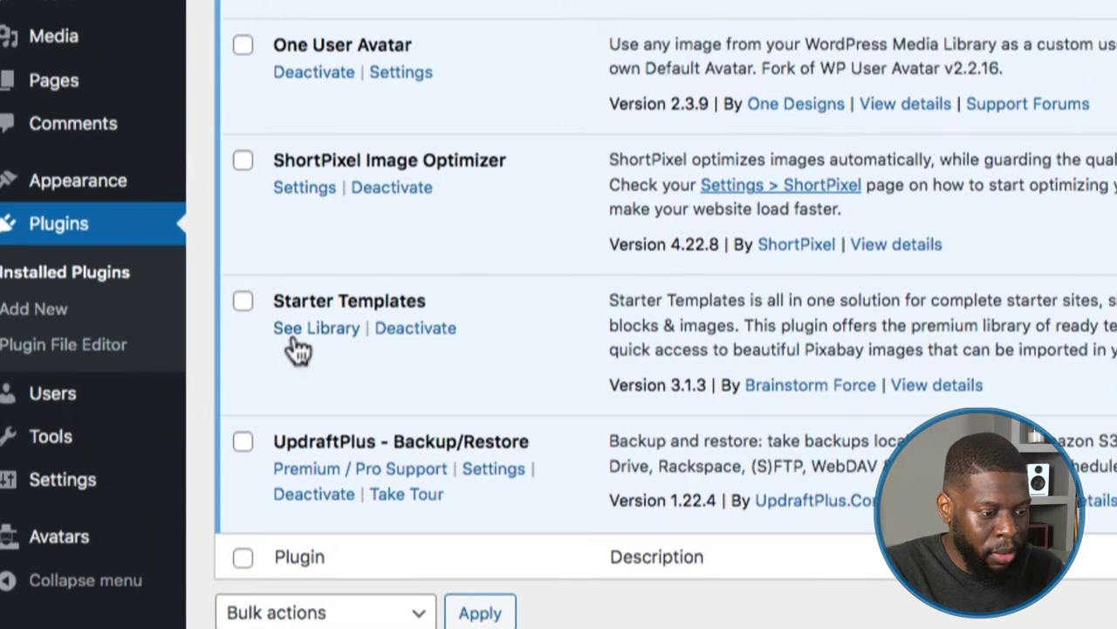
{"action": "left_click", "coordinate": [297, 348]}
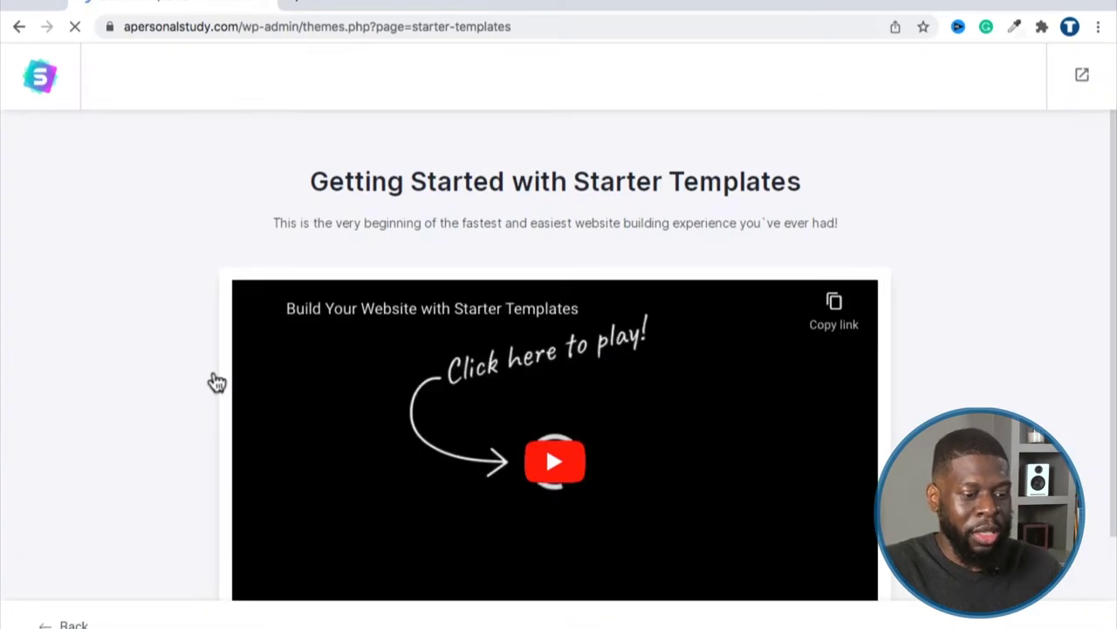
{"action": "scroll", "coordinate": [216, 382], "scroll_direction": "down", "scroll_amount": 3}
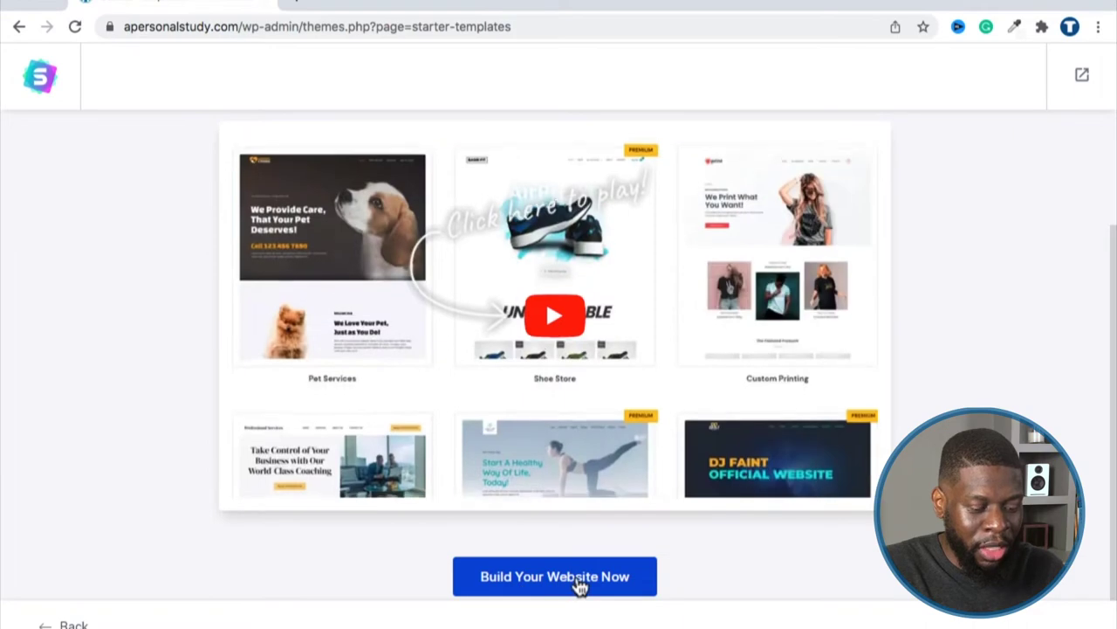
{"action": "left_click", "coordinate": [578, 583]}
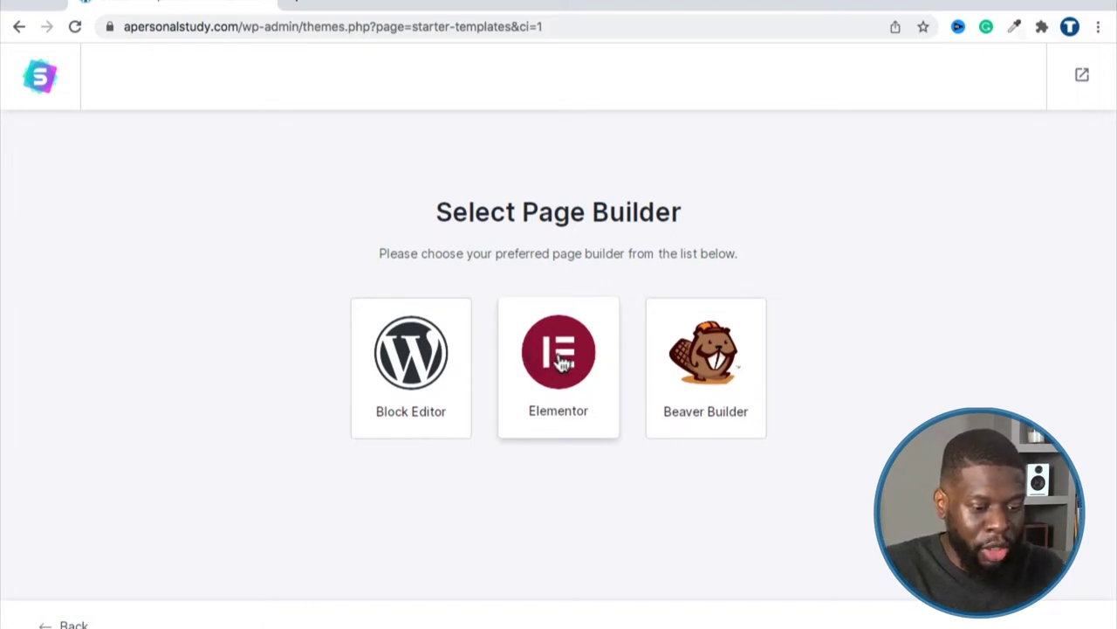
{"action": "left_click", "coordinate": [560, 360]}
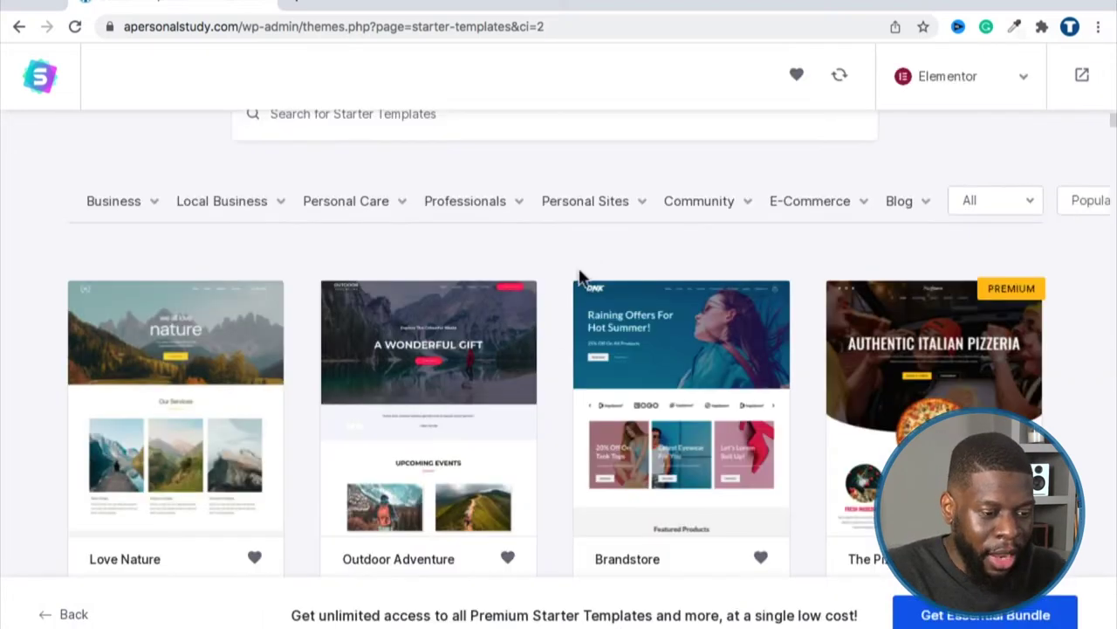
{"action": "scroll", "coordinate": [572, 284], "scroll_direction": "down", "scroll_amount": 7}
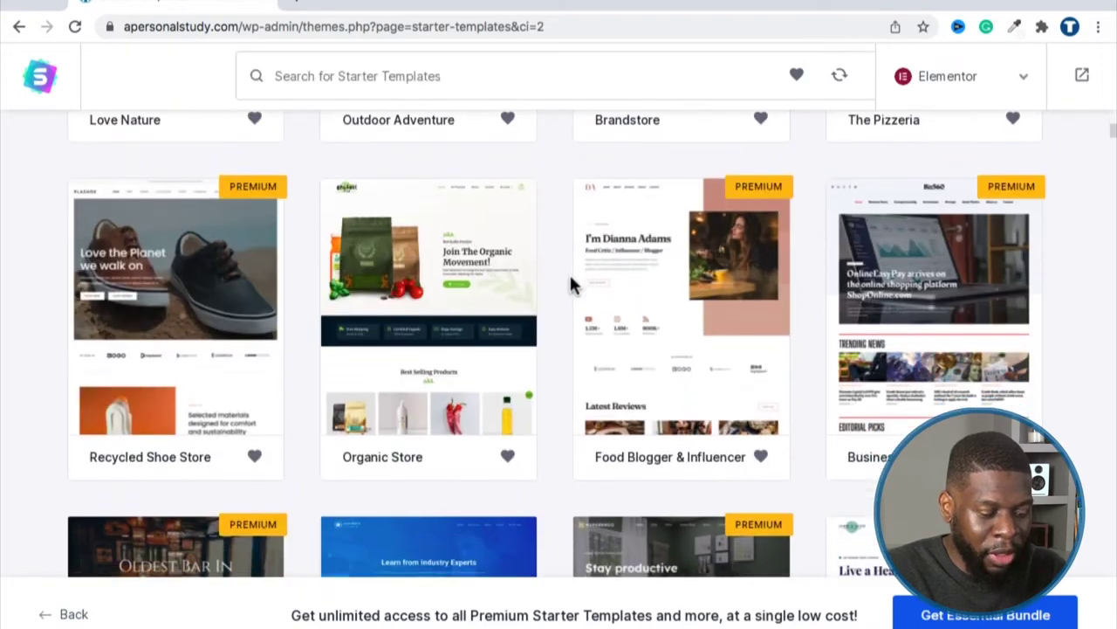
{"action": "scroll", "coordinate": [569, 272], "scroll_direction": "down", "scroll_amount": 12}
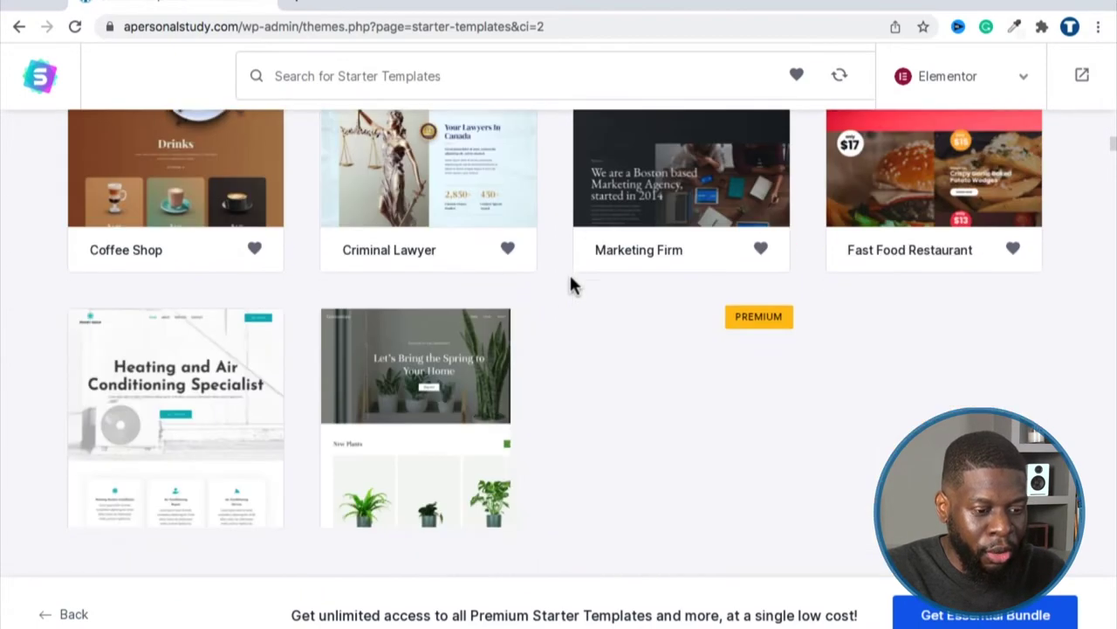
{"action": "scroll", "coordinate": [551, 345], "scroll_direction": "down", "scroll_amount": 20}
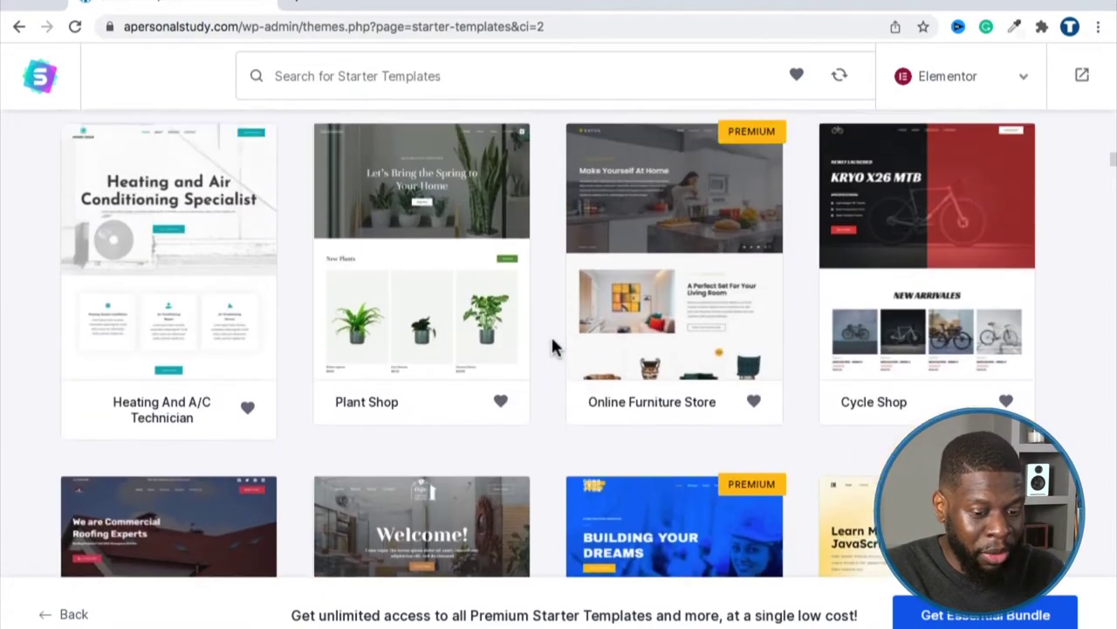
{"action": "scroll", "coordinate": [552, 346], "scroll_direction": "up", "scroll_amount": 10}
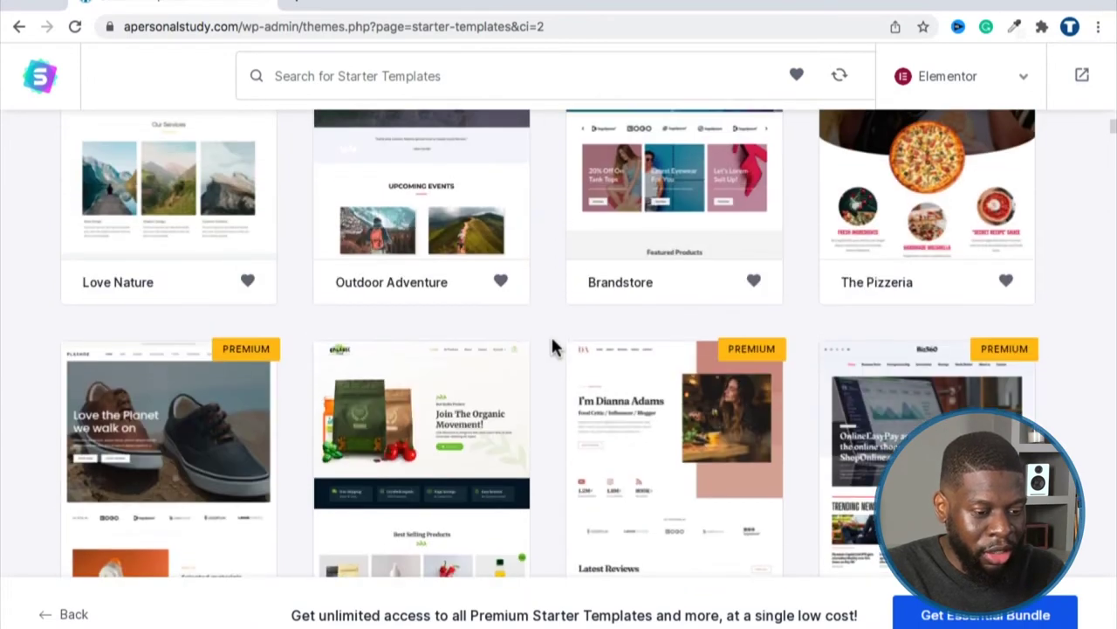
{"action": "scroll", "coordinate": [551, 344], "scroll_direction": "up", "scroll_amount": 5}
{"action": "scroll", "coordinate": [554, 350], "scroll_direction": "down", "scroll_amount": 5}
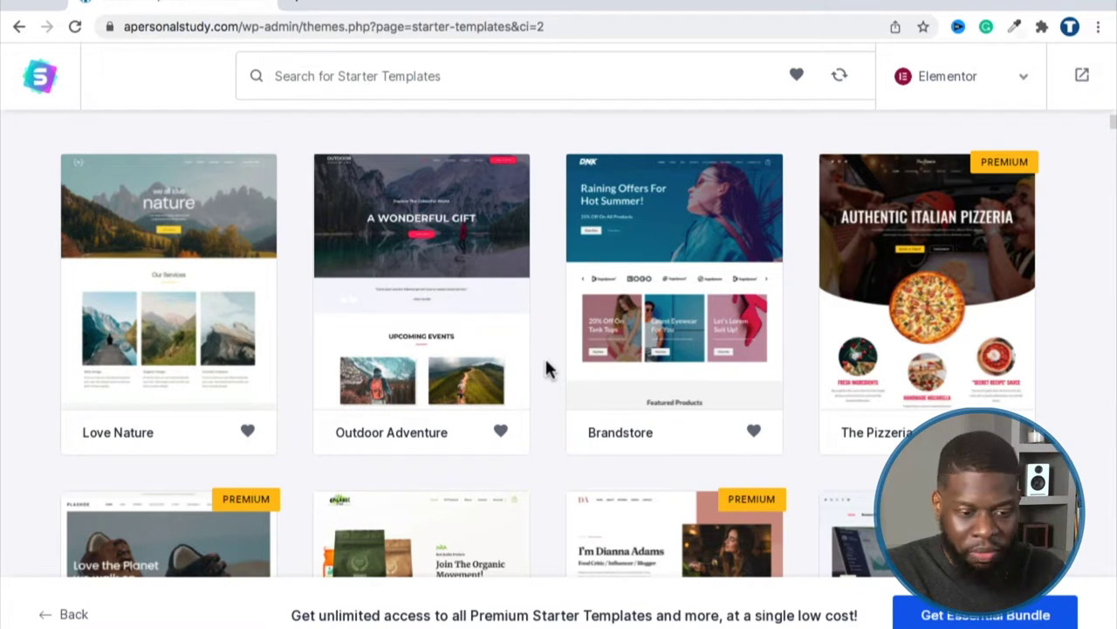
{"action": "scroll", "coordinate": [547, 367], "scroll_direction": "down", "scroll_amount": 4}
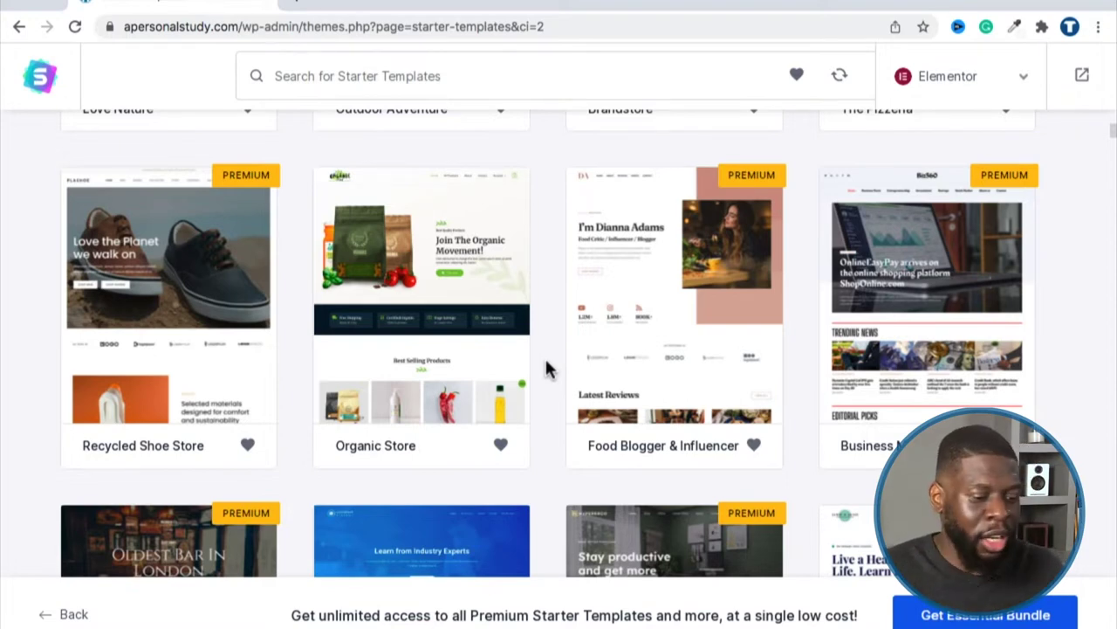
{"action": "scroll", "coordinate": [547, 369], "scroll_direction": "down", "scroll_amount": 2}
{"action": "scroll", "coordinate": [547, 368], "scroll_direction": "down", "scroll_amount": 1}
{"action": "scroll", "coordinate": [546, 368], "scroll_direction": "down", "scroll_amount": 3}
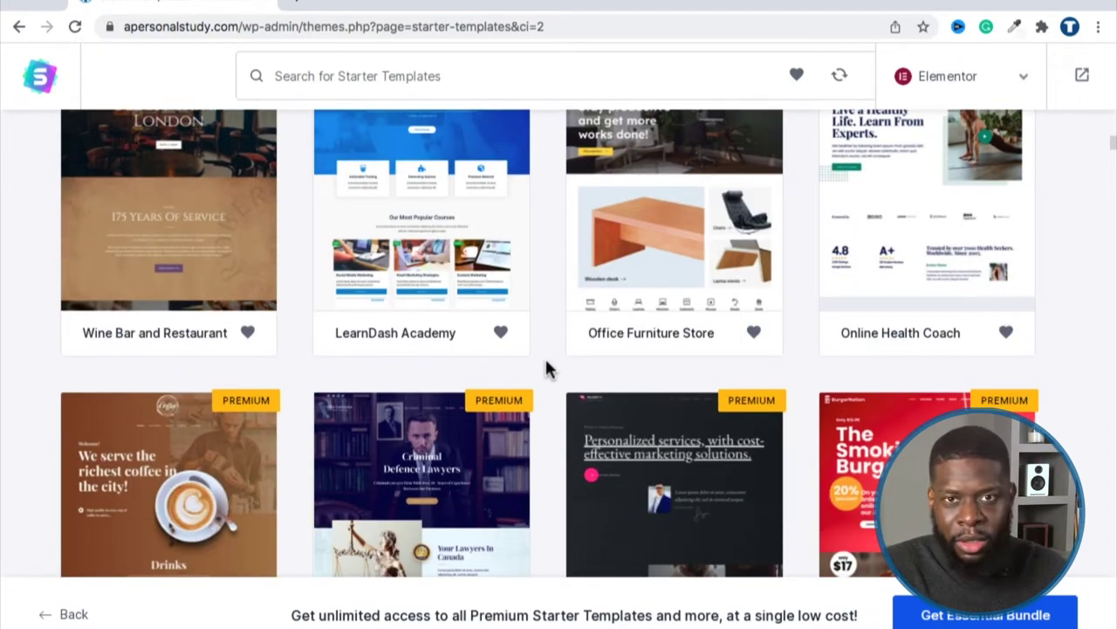
{"action": "scroll", "coordinate": [546, 368], "scroll_direction": "down", "scroll_amount": 6}
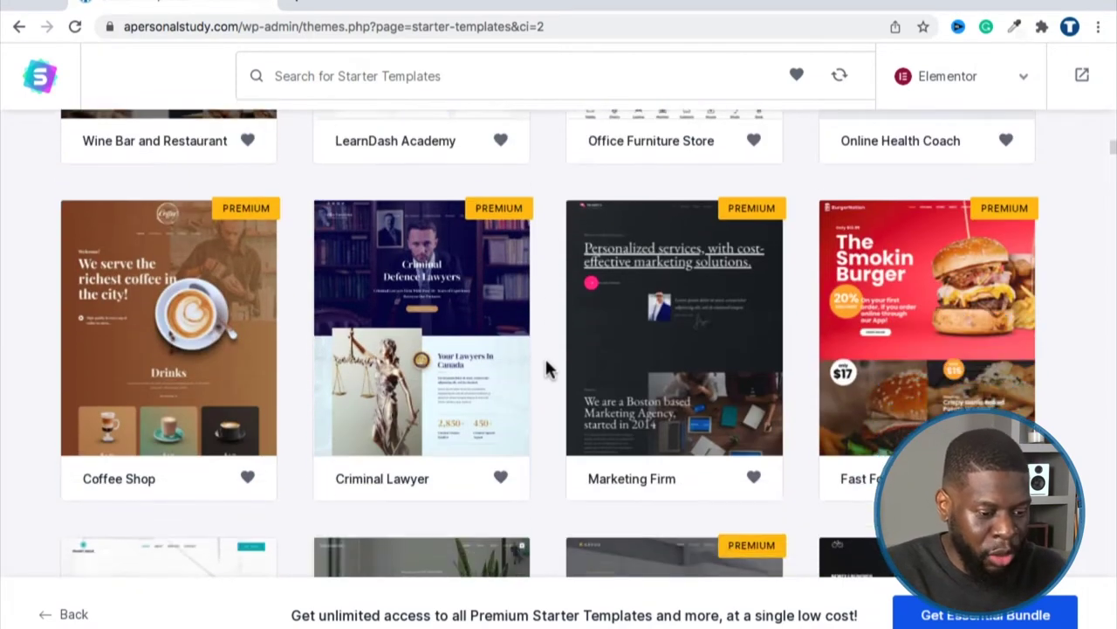
{"action": "scroll", "coordinate": [546, 368], "scroll_direction": "down", "scroll_amount": 4}
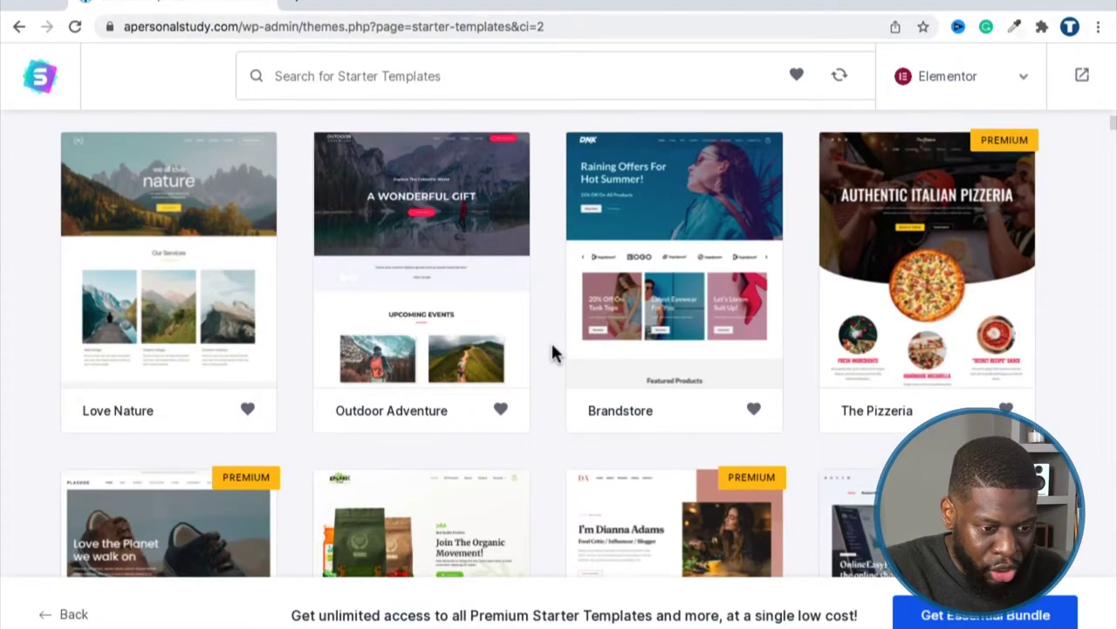
{"action": "scroll", "coordinate": [551, 352], "scroll_direction": "down", "scroll_amount": 3}
{"action": "scroll", "coordinate": [551, 352], "scroll_direction": "down", "scroll_amount": 10}
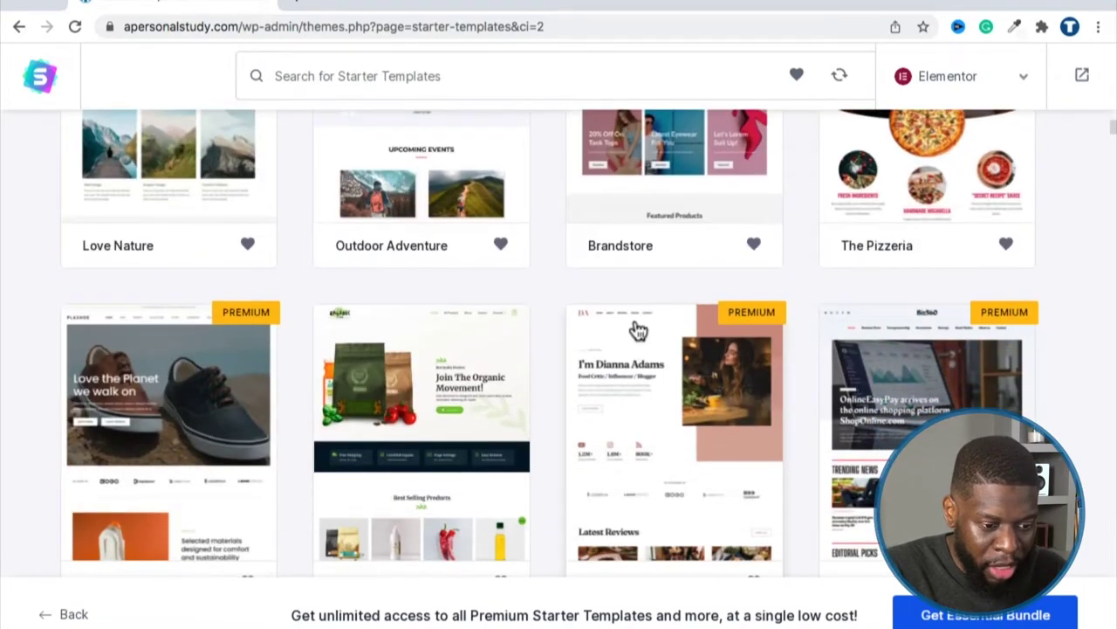
{"action": "scroll", "coordinate": [549, 357], "scroll_direction": "down", "scroll_amount": 4}
{"action": "scroll", "coordinate": [545, 353], "scroll_direction": "down", "scroll_amount": 10}
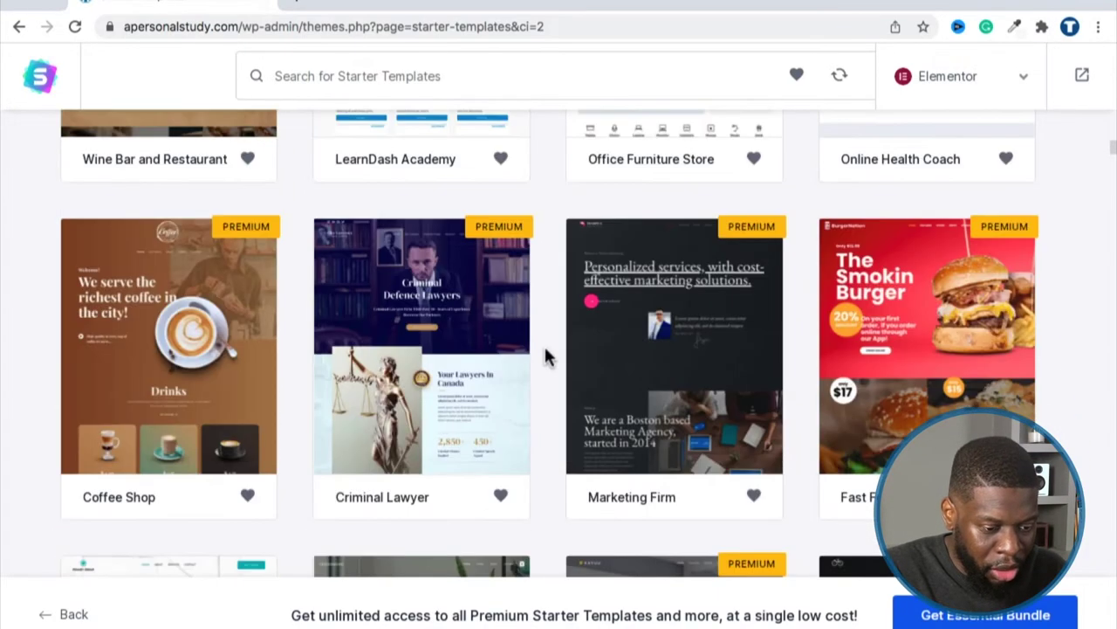
{"action": "scroll", "coordinate": [545, 354], "scroll_direction": "down", "scroll_amount": 6}
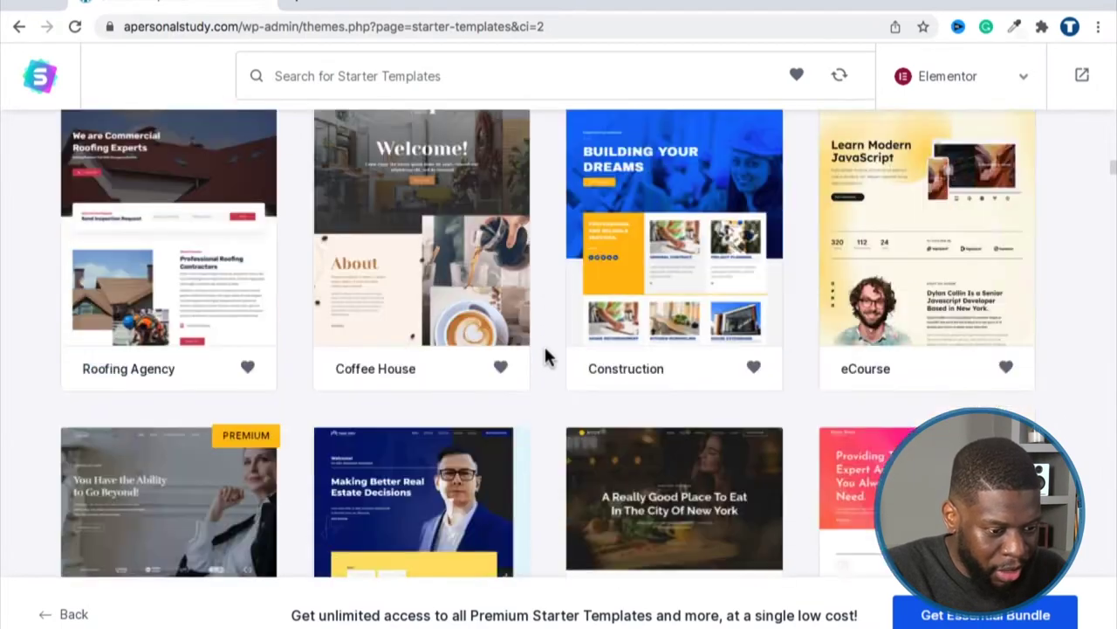
{"action": "scroll", "coordinate": [544, 344], "scroll_direction": "down", "scroll_amount": 2}
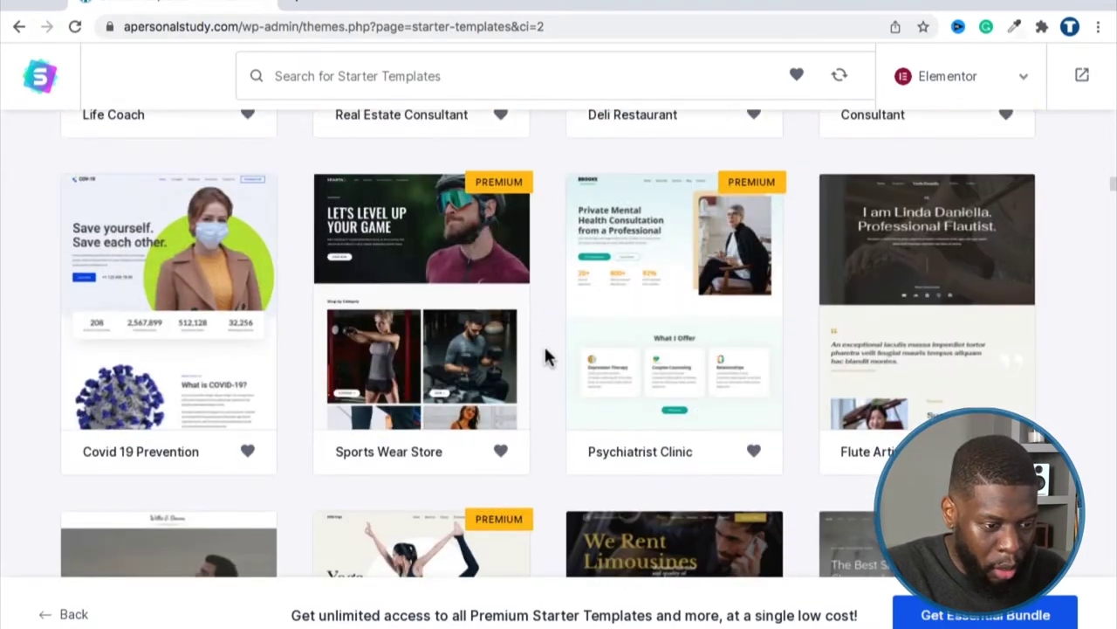
{"action": "scroll", "coordinate": [549, 354], "scroll_direction": "up", "scroll_amount": 20}
{"action": "scroll", "coordinate": [543, 357], "scroll_direction": "down", "scroll_amount": 10}
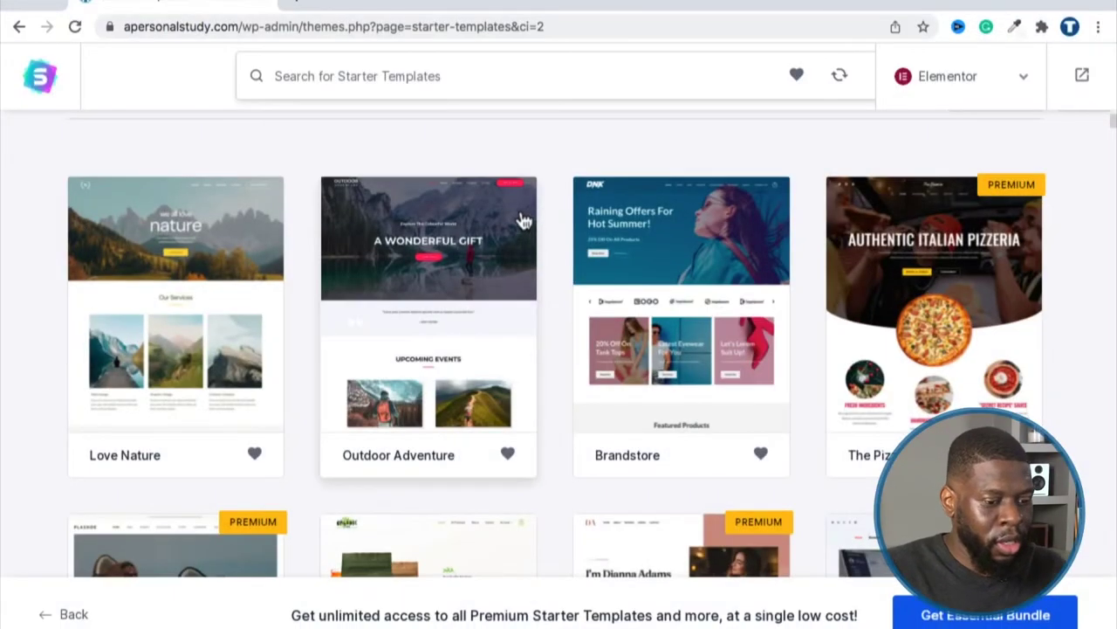
{"action": "scroll", "coordinate": [539, 398], "scroll_direction": "up", "scroll_amount": 3}
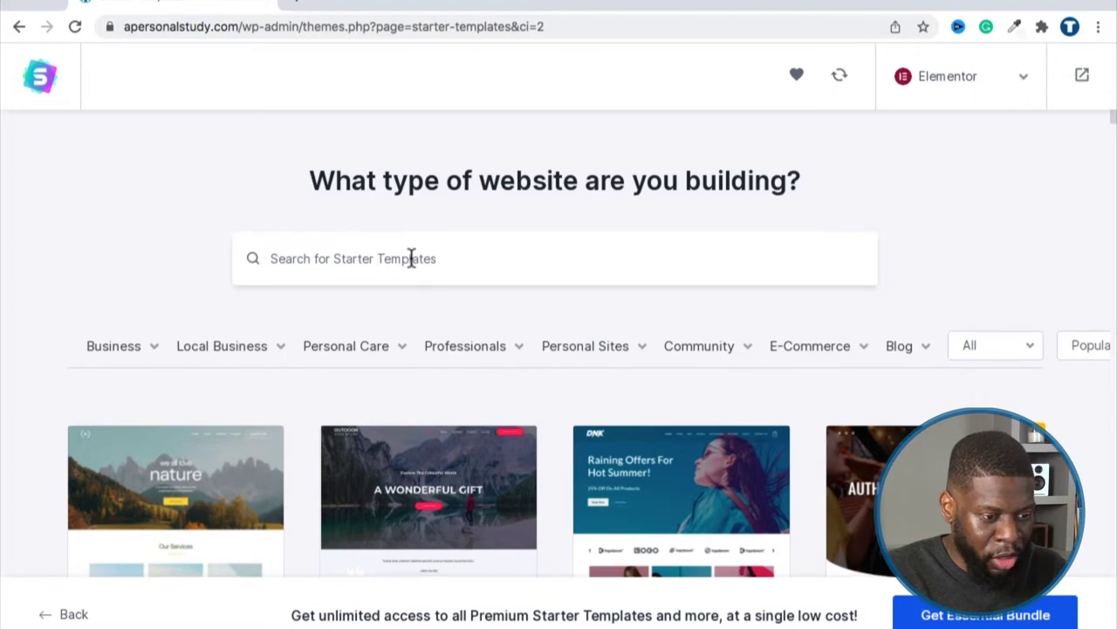
{"action": "scroll", "coordinate": [411, 260], "scroll_direction": "down", "scroll_amount": 3}
Search the templates for 'clinic' and select the Dentist Clinic template
{"action": "left_click", "coordinate": [349, 79]}
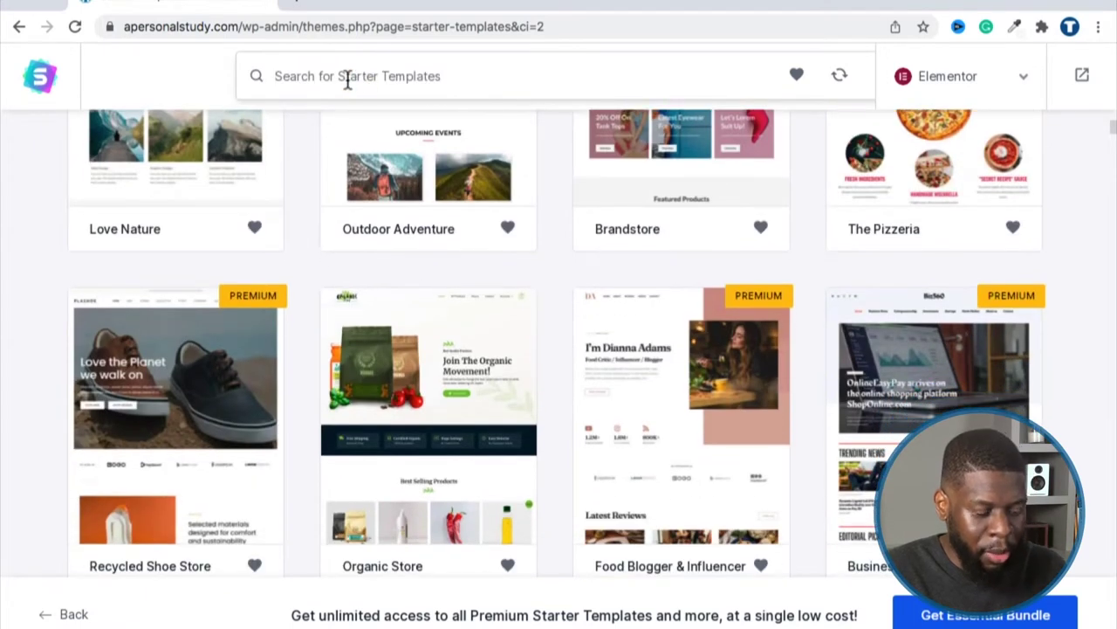
{"action": "type", "text": "clini"}
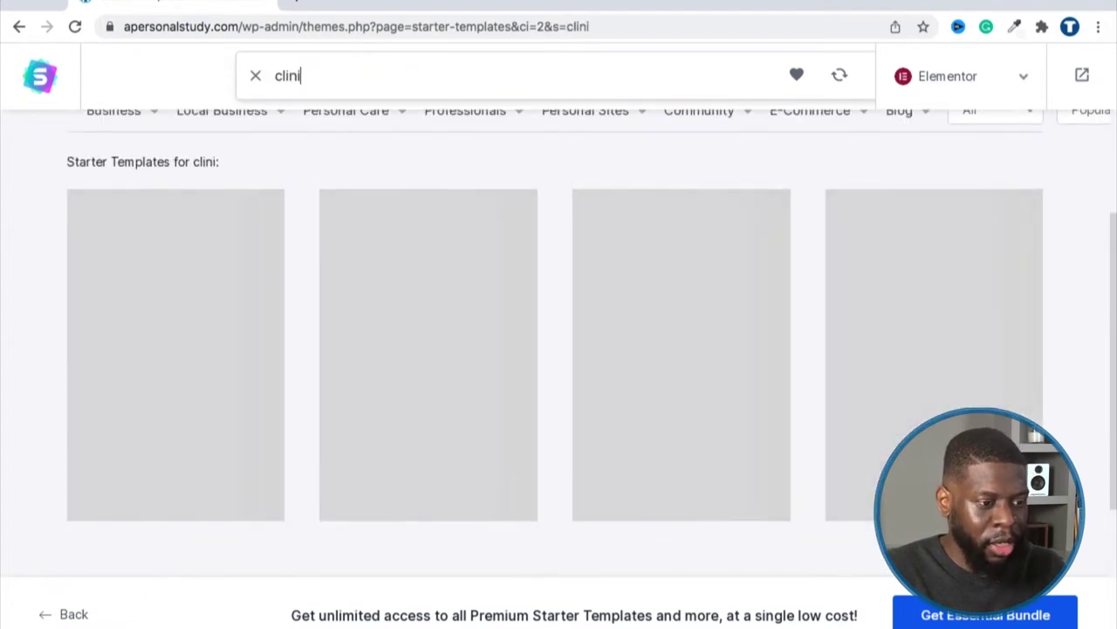
{"action": "type", "text": "c"}
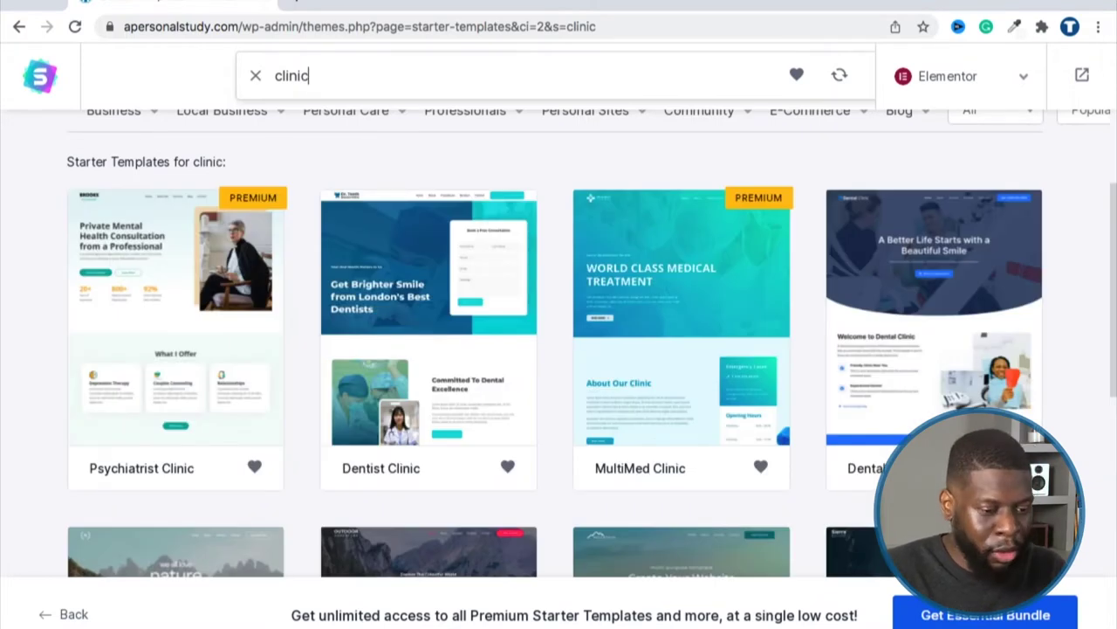
{"action": "scroll", "coordinate": [553, 185], "scroll_direction": "down", "scroll_amount": 1}
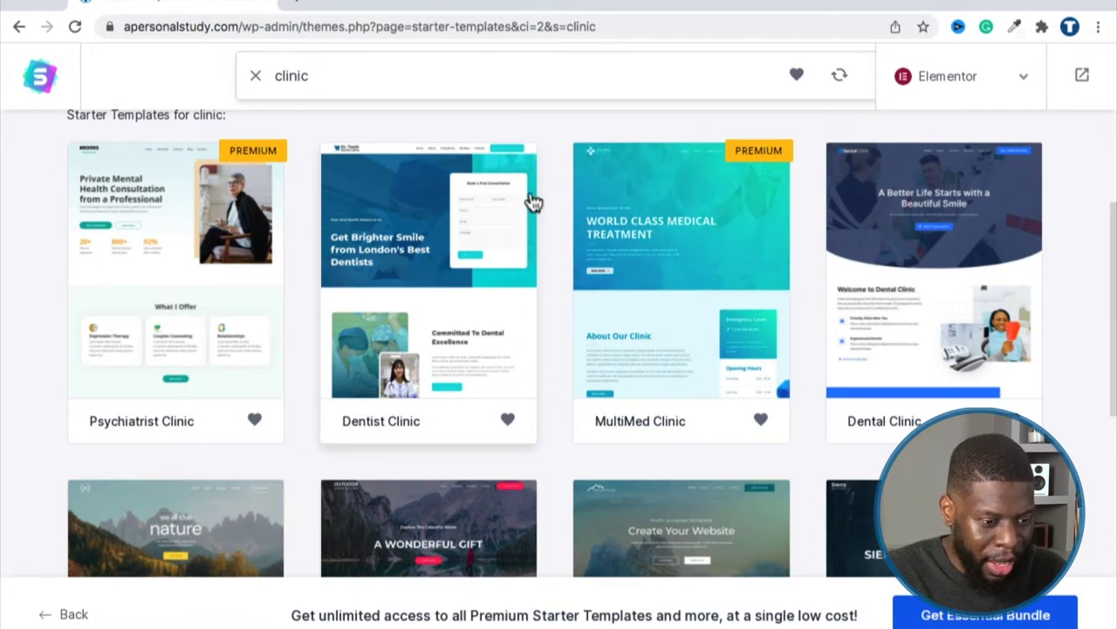
{"action": "scroll", "coordinate": [433, 282], "scroll_direction": "down", "scroll_amount": 2}
{"action": "scroll", "coordinate": [434, 279], "scroll_direction": "up", "scroll_amount": 2}
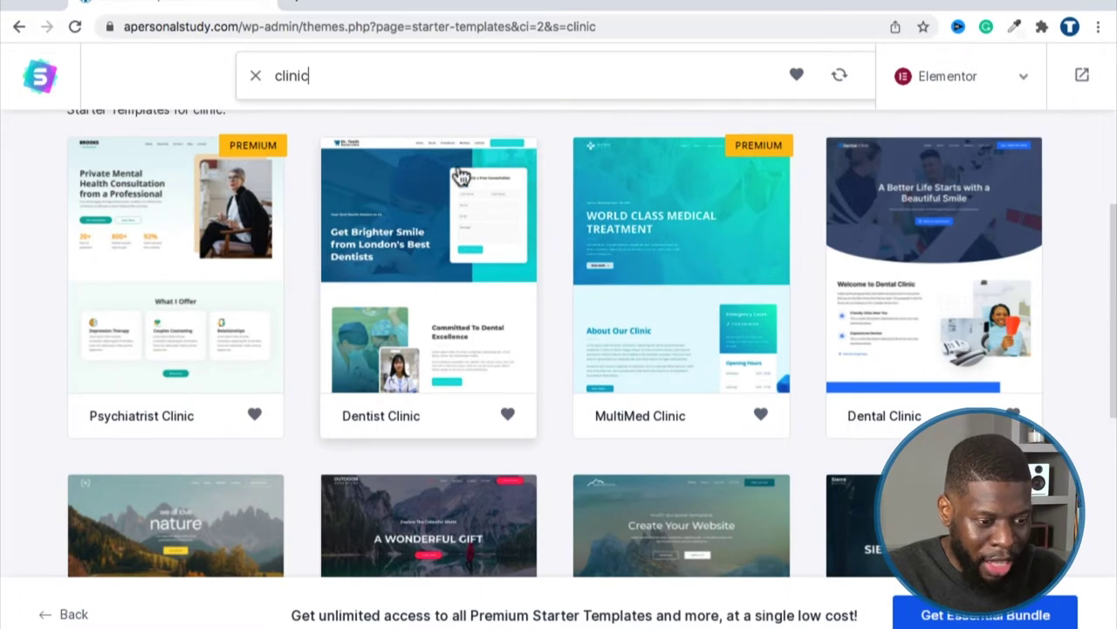
{"action": "left_click", "coordinate": [460, 249]}
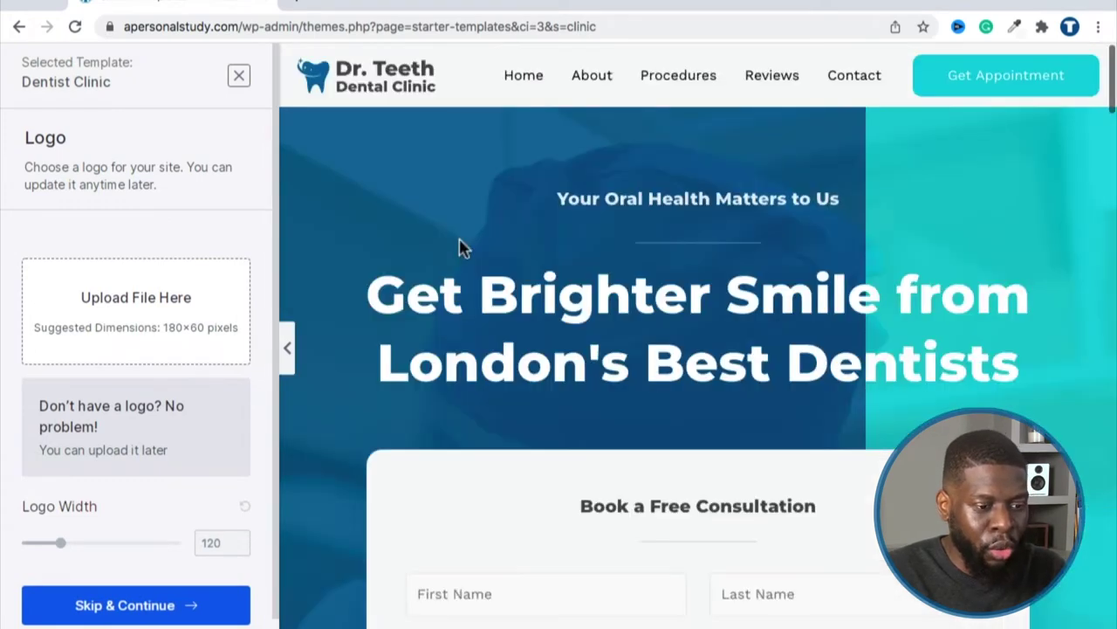
{"action": "scroll", "coordinate": [384, 260], "scroll_direction": "down", "scroll_amount": 2}
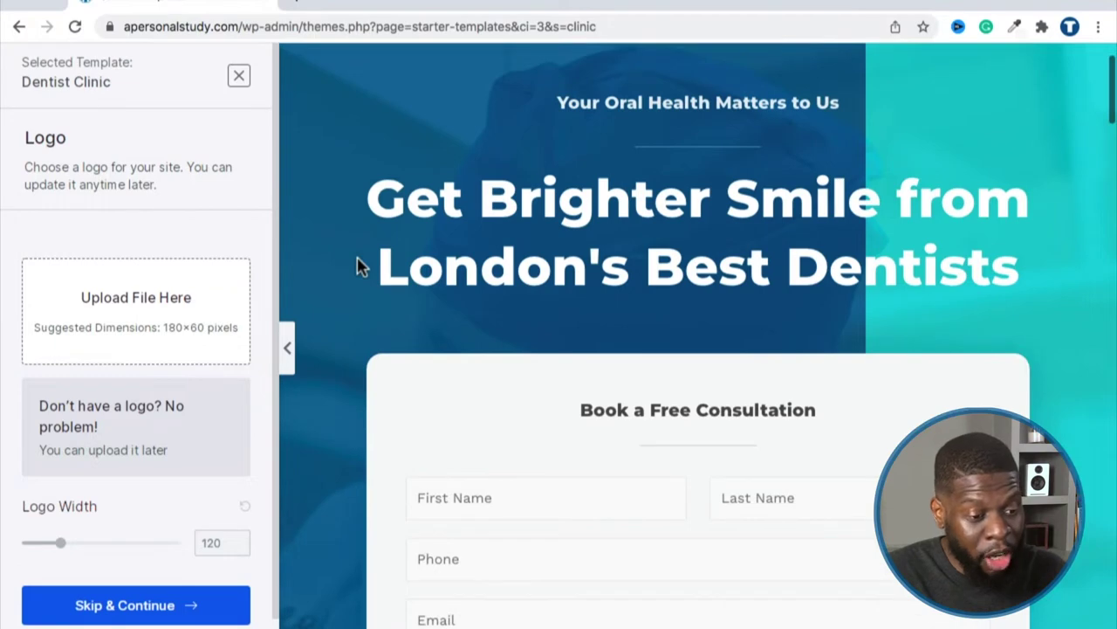
{"action": "scroll", "coordinate": [358, 266], "scroll_direction": "up", "scroll_amount": 2}
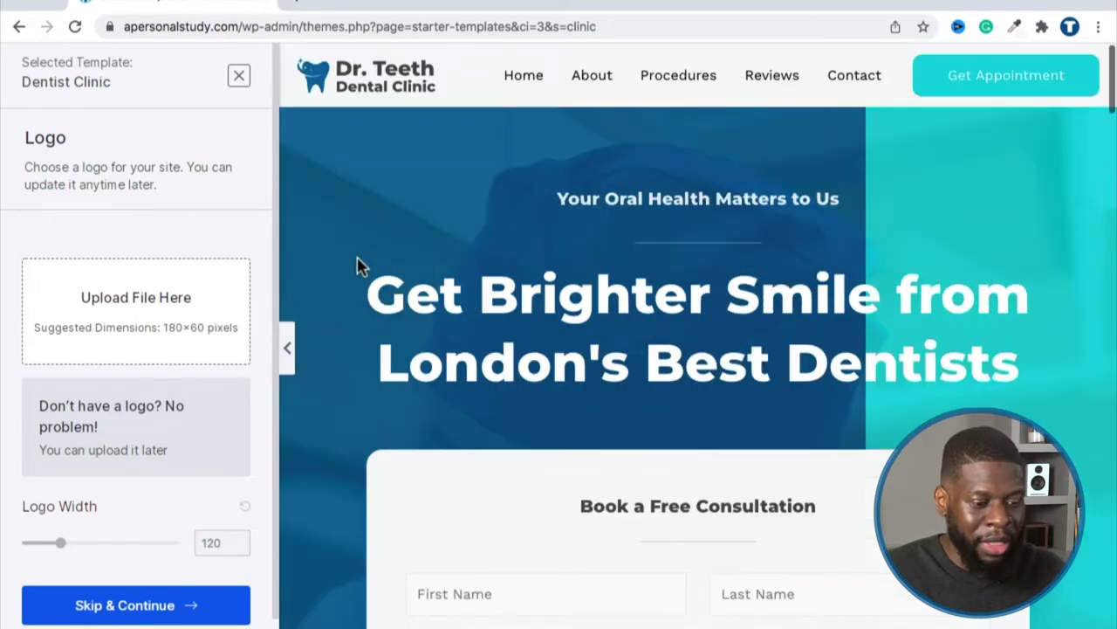
{"action": "scroll", "coordinate": [358, 266], "scroll_direction": "down", "scroll_amount": 10}
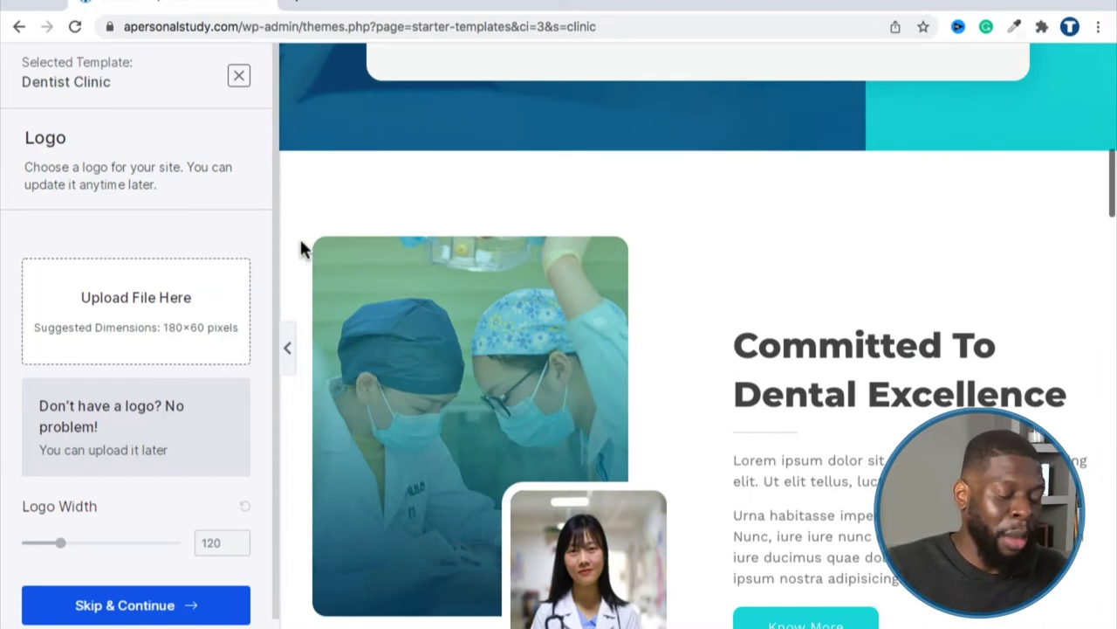
{"action": "scroll", "coordinate": [340, 267], "scroll_direction": "up", "scroll_amount": 10}
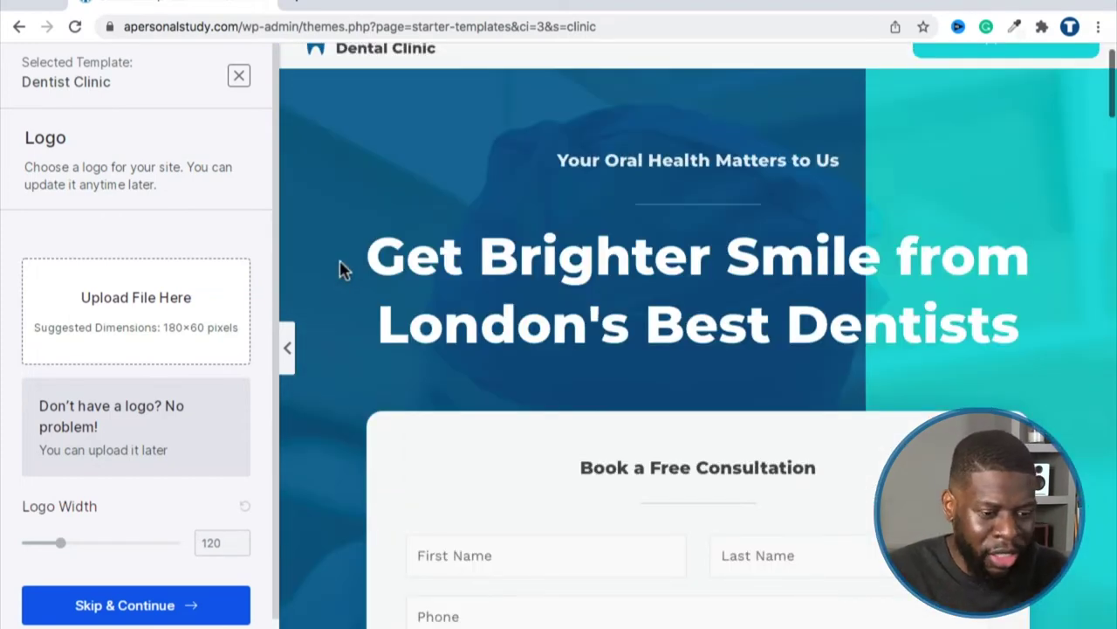
{"action": "scroll", "coordinate": [340, 271], "scroll_direction": "down", "scroll_amount": 3}
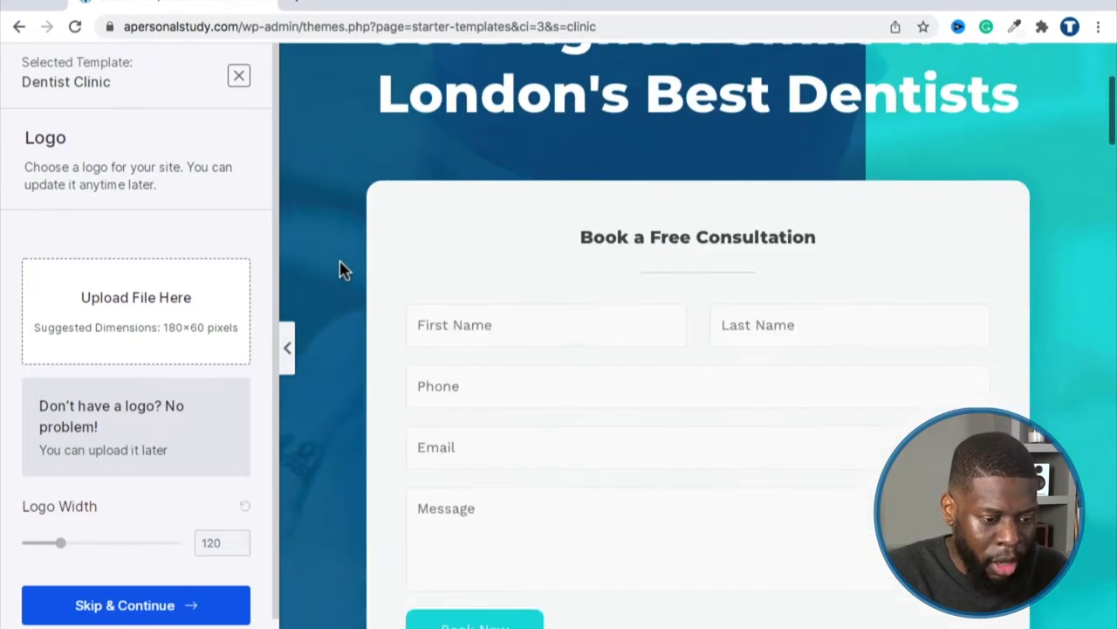
{"action": "scroll", "coordinate": [340, 271], "scroll_direction": "up", "scroll_amount": 3}
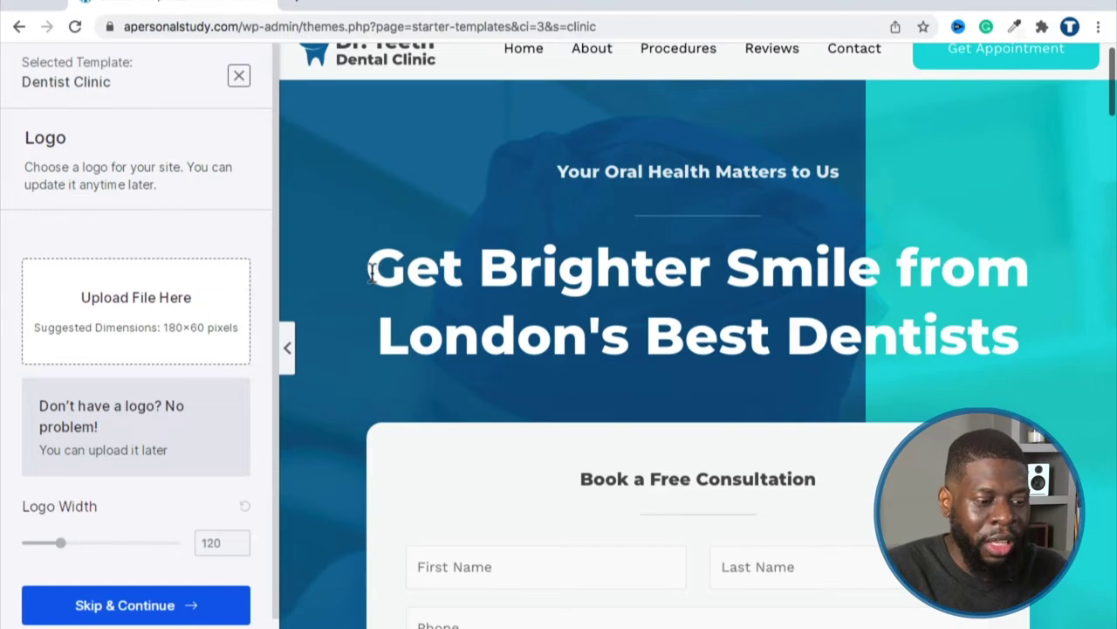
{"action": "scroll", "coordinate": [371, 272], "scroll_direction": "down", "scroll_amount": 3}
{"action": "scroll", "coordinate": [335, 268], "scroll_direction": "up", "scroll_amount": 2}
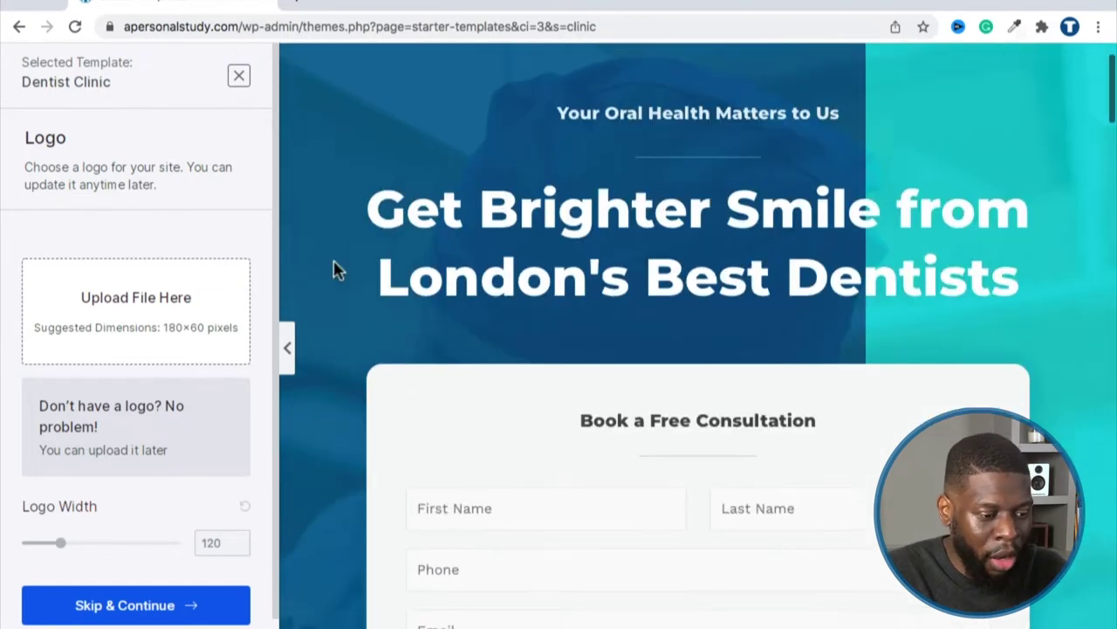
{"action": "scroll", "coordinate": [335, 267], "scroll_direction": "down", "scroll_amount": 1}
{"action": "scroll", "coordinate": [337, 270], "scroll_direction": "down", "scroll_amount": 1}
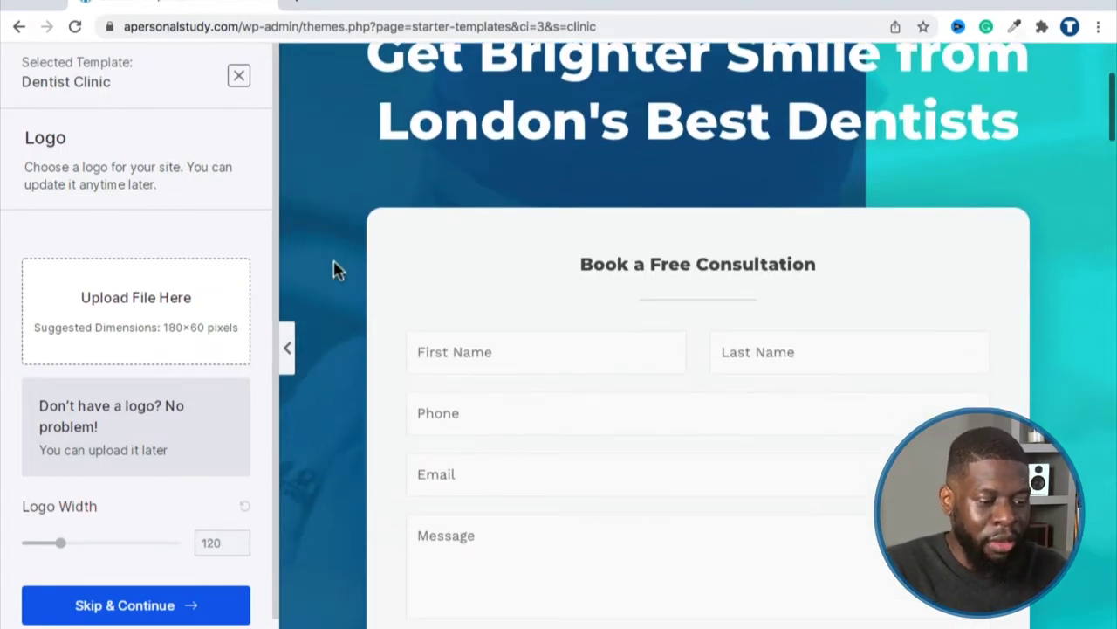
{"action": "scroll", "coordinate": [336, 266], "scroll_direction": "down", "scroll_amount": 8}
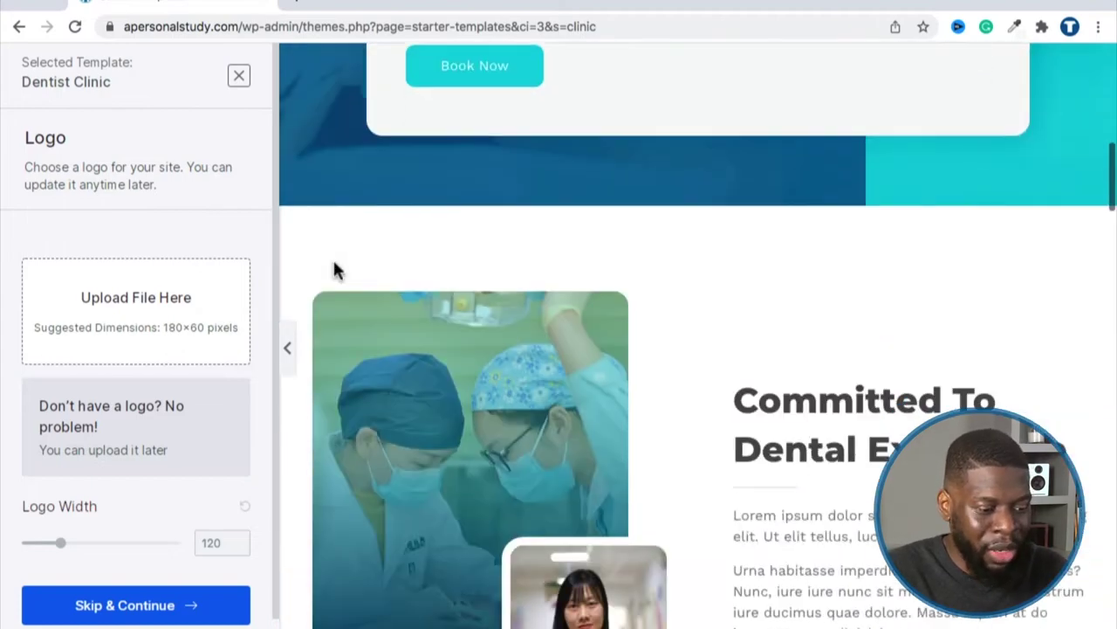
{"action": "scroll", "coordinate": [308, 253], "scroll_direction": "up", "scroll_amount": 2}
{"action": "scroll", "coordinate": [307, 253], "scroll_direction": "down", "scroll_amount": 10}
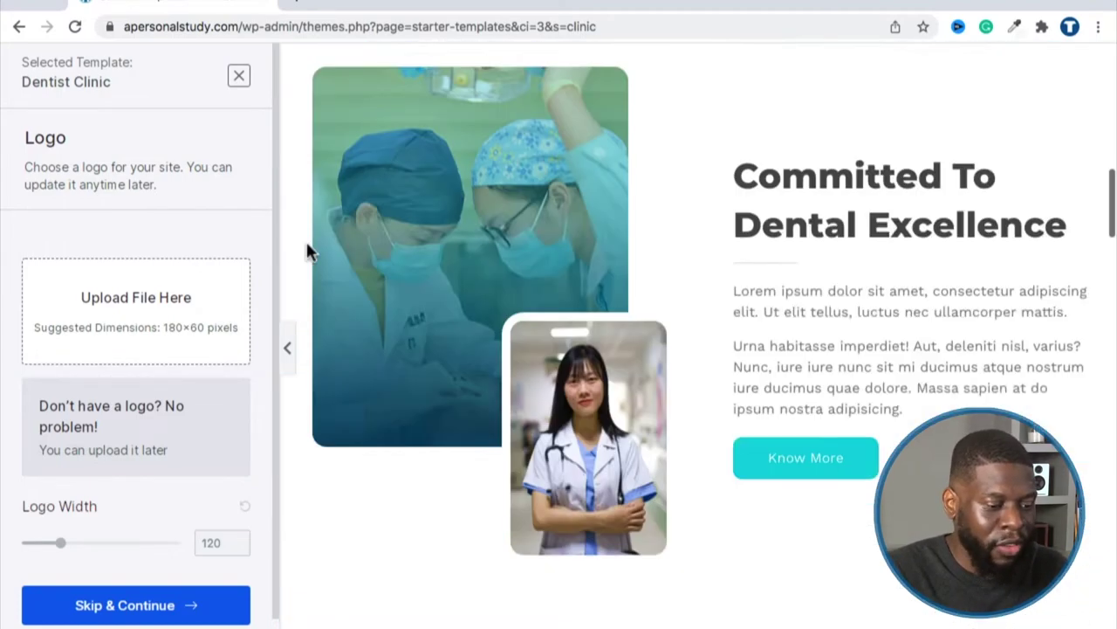
{"action": "scroll", "coordinate": [307, 251], "scroll_direction": "down", "scroll_amount": 15}
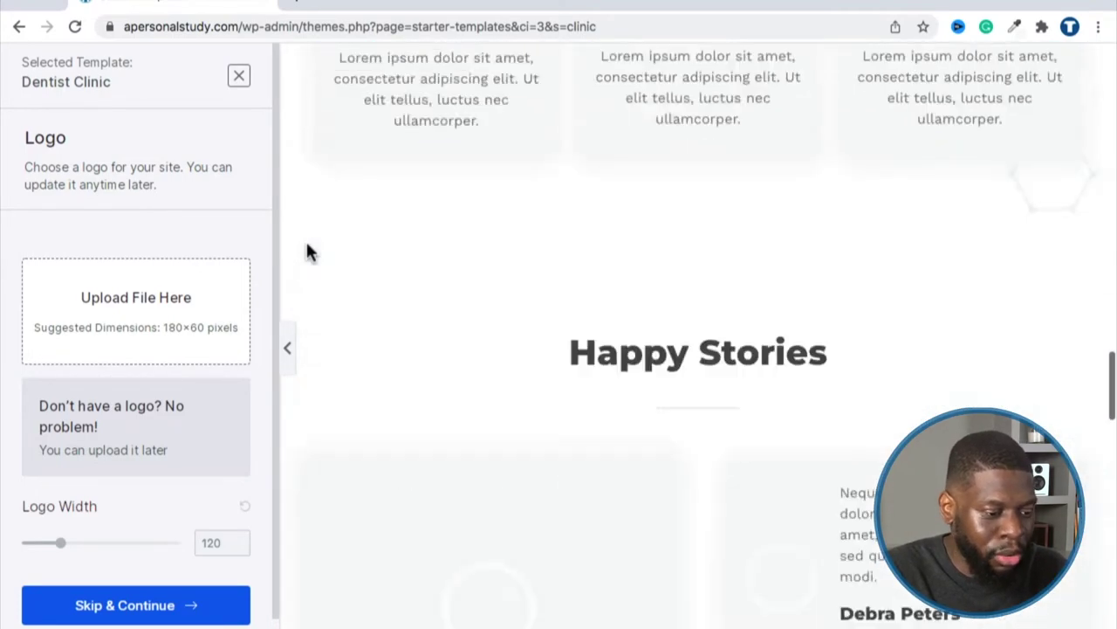
{"action": "scroll", "coordinate": [305, 251], "scroll_direction": "up", "scroll_amount": 3}
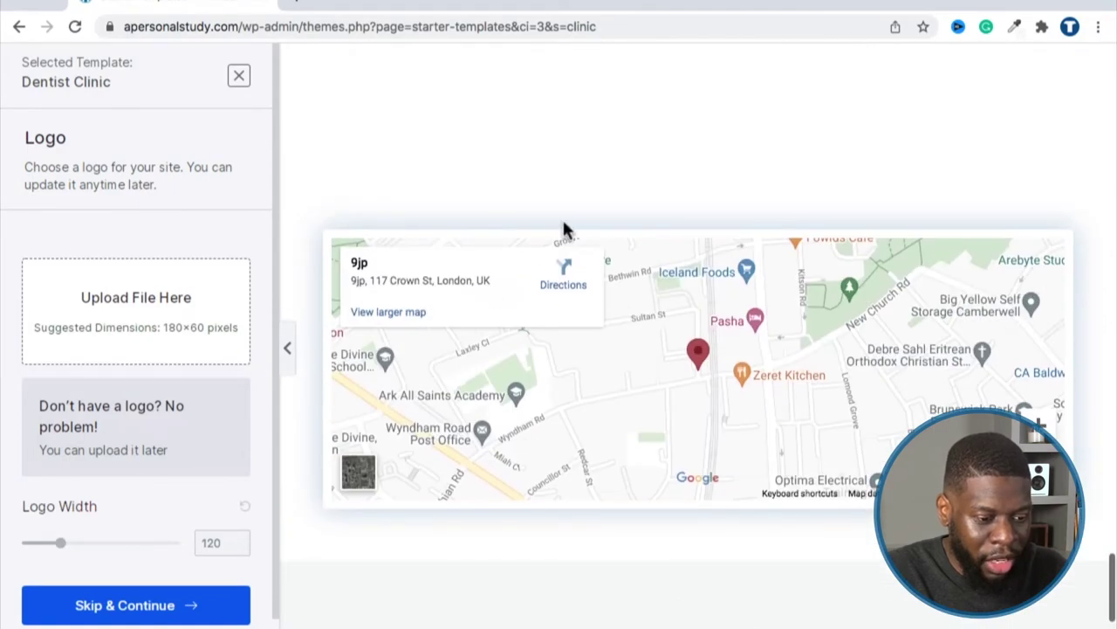
{"action": "scroll", "coordinate": [345, 464], "scroll_direction": "up", "scroll_amount": 5}
{"action": "scroll", "coordinate": [345, 465], "scroll_direction": "down", "scroll_amount": 5}
{"action": "scroll", "coordinate": [345, 464], "scroll_direction": "up", "scroll_amount": 15}
{"action": "scroll", "coordinate": [345, 465], "scroll_direction": "up", "scroll_amount": 5}
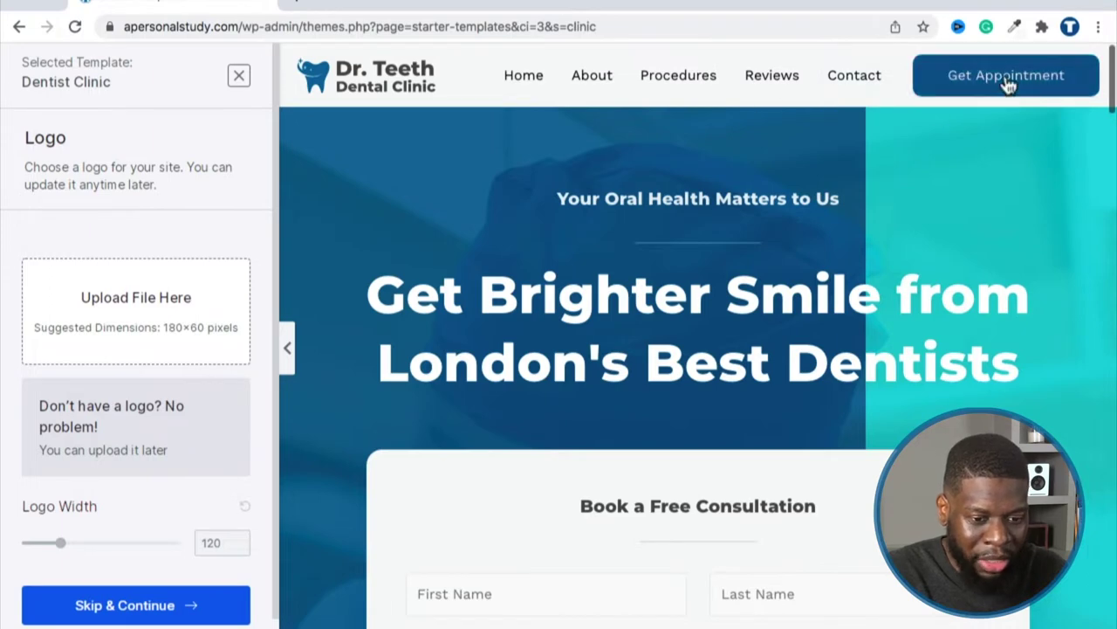
{"action": "scroll", "coordinate": [395, 521], "scroll_direction": "down", "scroll_amount": 3}
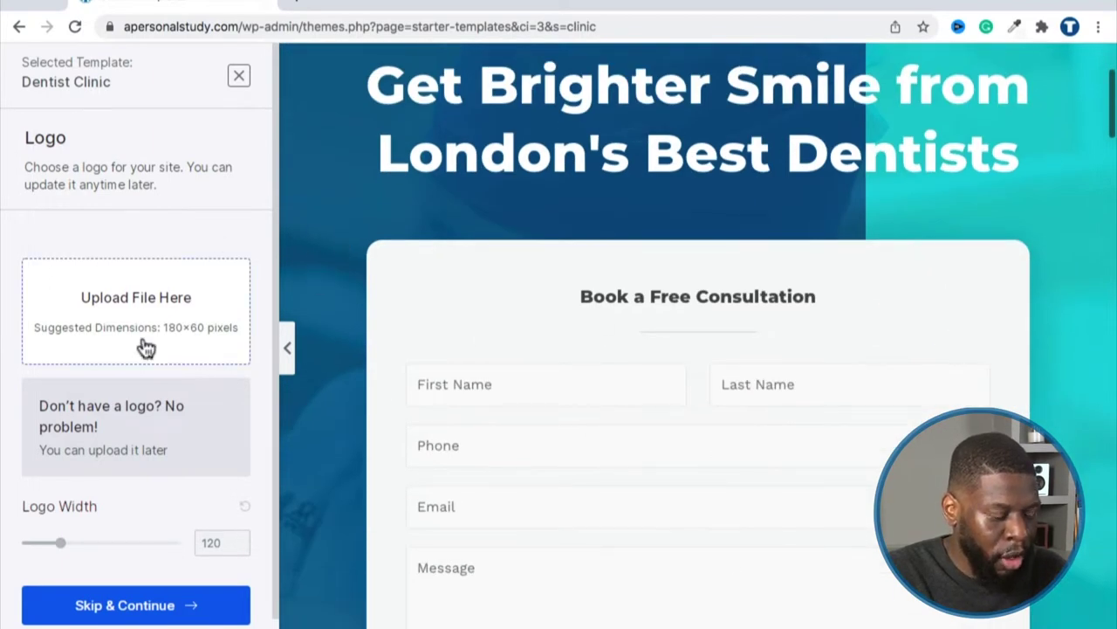
{"action": "scroll", "coordinate": [146, 348], "scroll_direction": "down", "scroll_amount": 1}
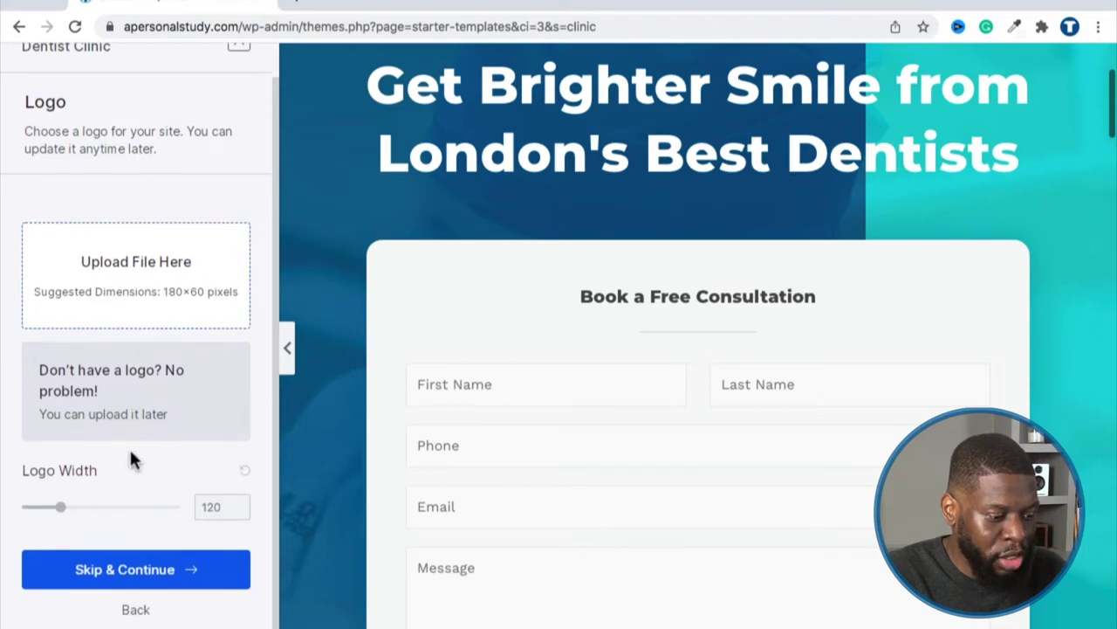
Skip the logo, preview red, pink, yellow, green, blue and light-blue palettes, then revert to default colours
{"action": "left_click", "coordinate": [172, 578]}
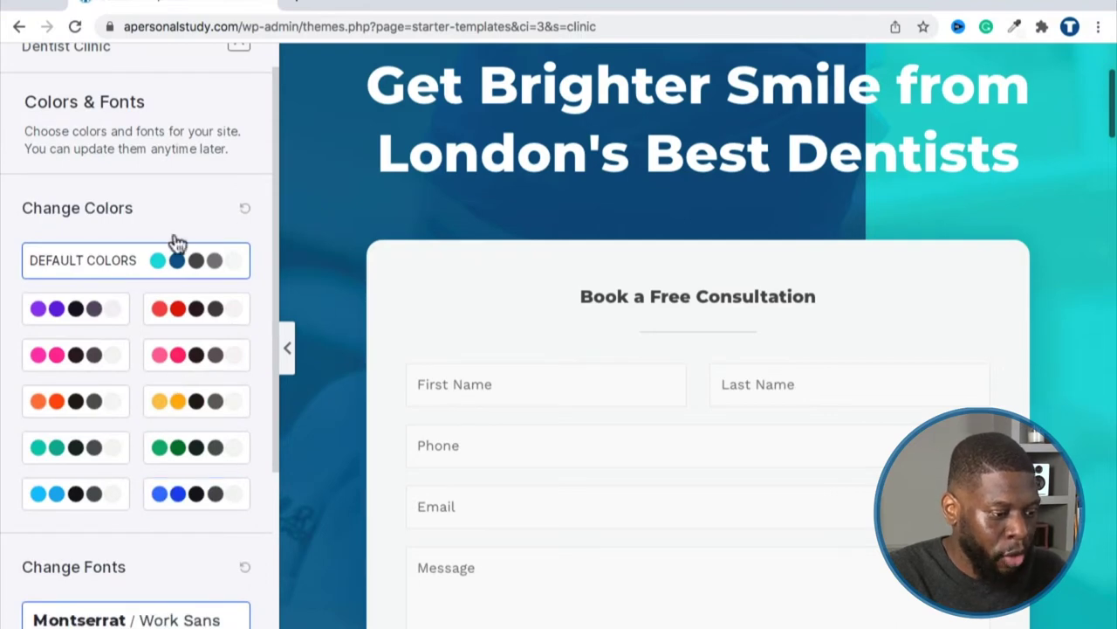
{"action": "left_click", "coordinate": [180, 309]}
{"action": "left_click", "coordinate": [198, 354]}
{"action": "left_click", "coordinate": [199, 400]}
{"action": "left_click", "coordinate": [194, 450]}
{"action": "left_click", "coordinate": [191, 494]}
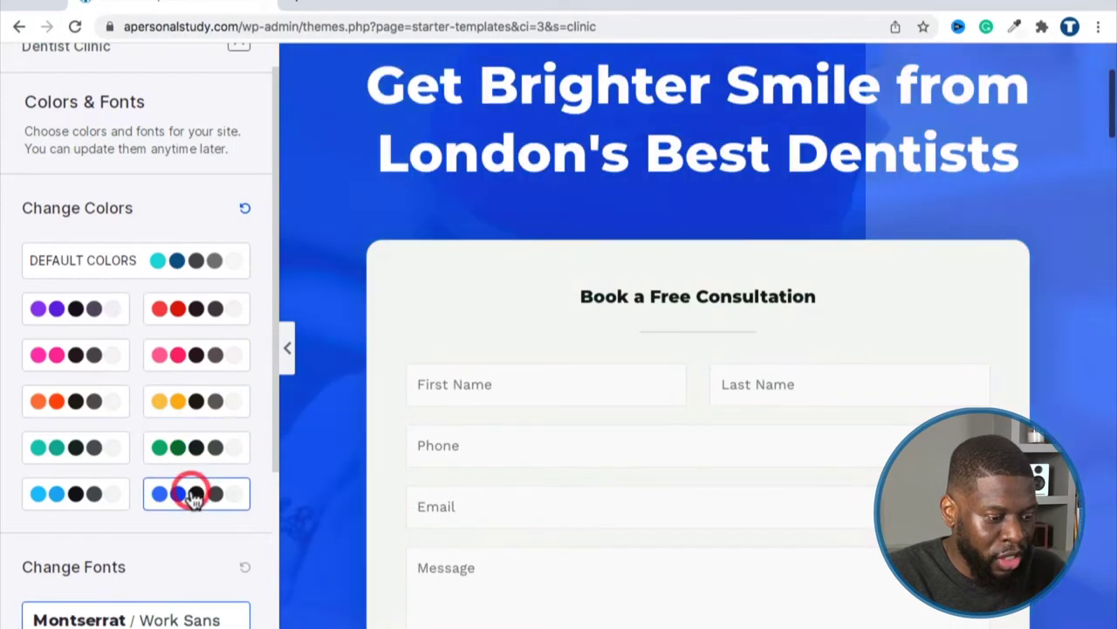
{"action": "scroll", "coordinate": [120, 374], "scroll_direction": "down", "scroll_amount": 2}
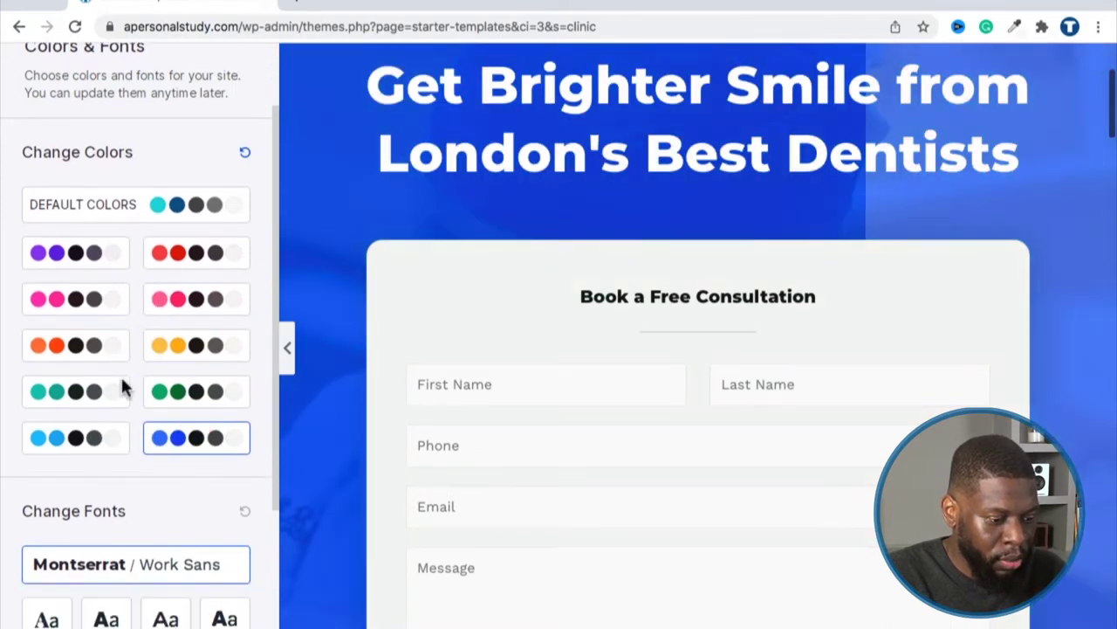
{"action": "left_click", "coordinate": [57, 420]}
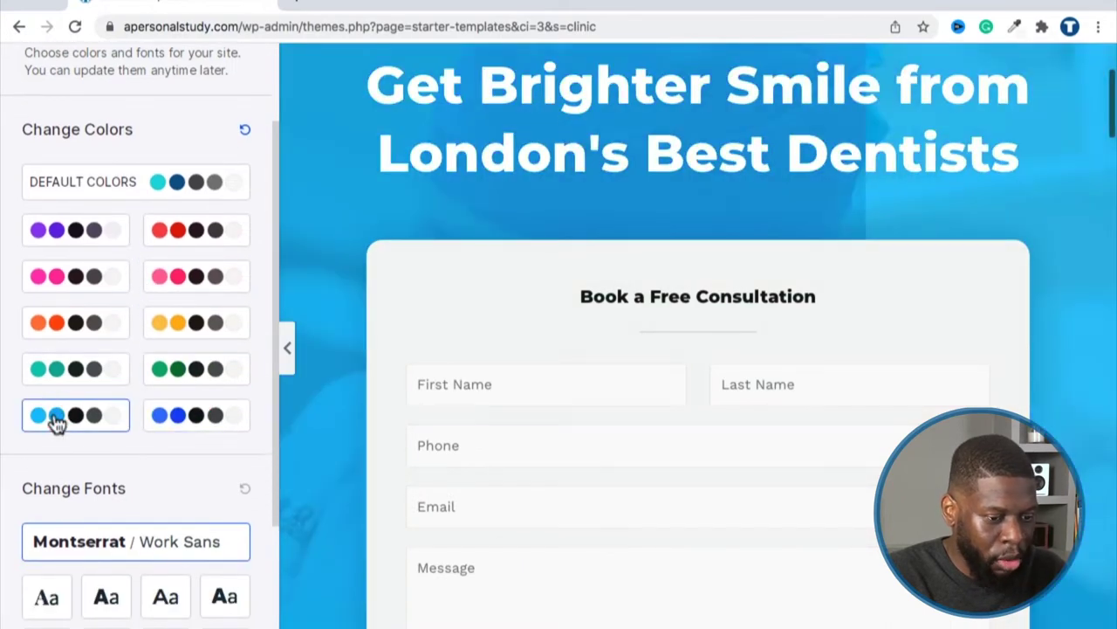
{"action": "left_click", "coordinate": [187, 194]}
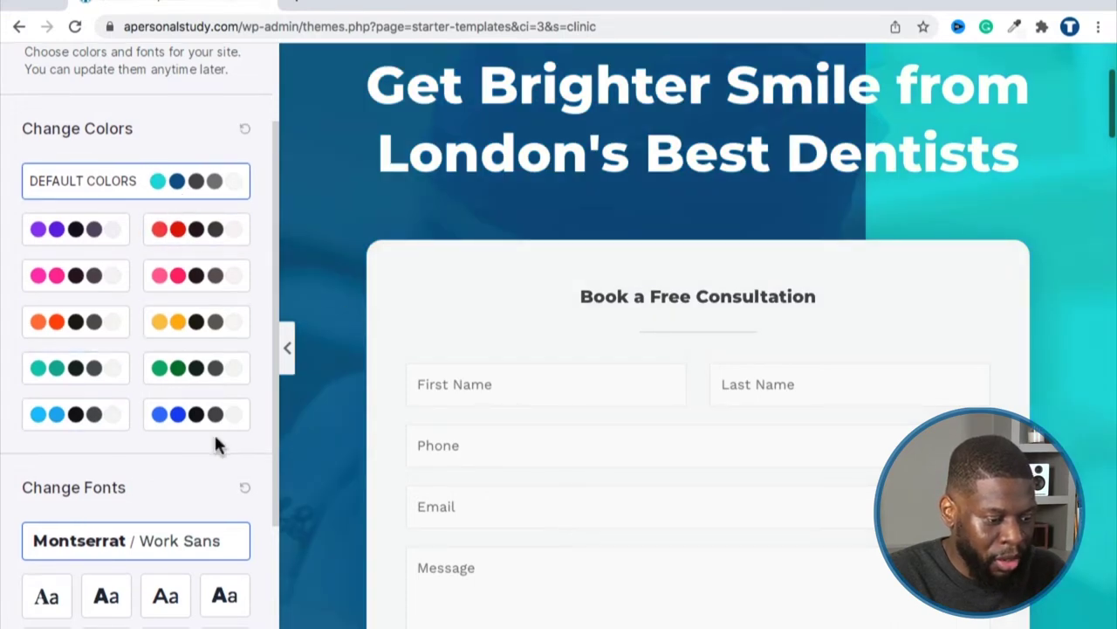
{"action": "scroll", "coordinate": [216, 430], "scroll_direction": "down", "scroll_amount": 3}
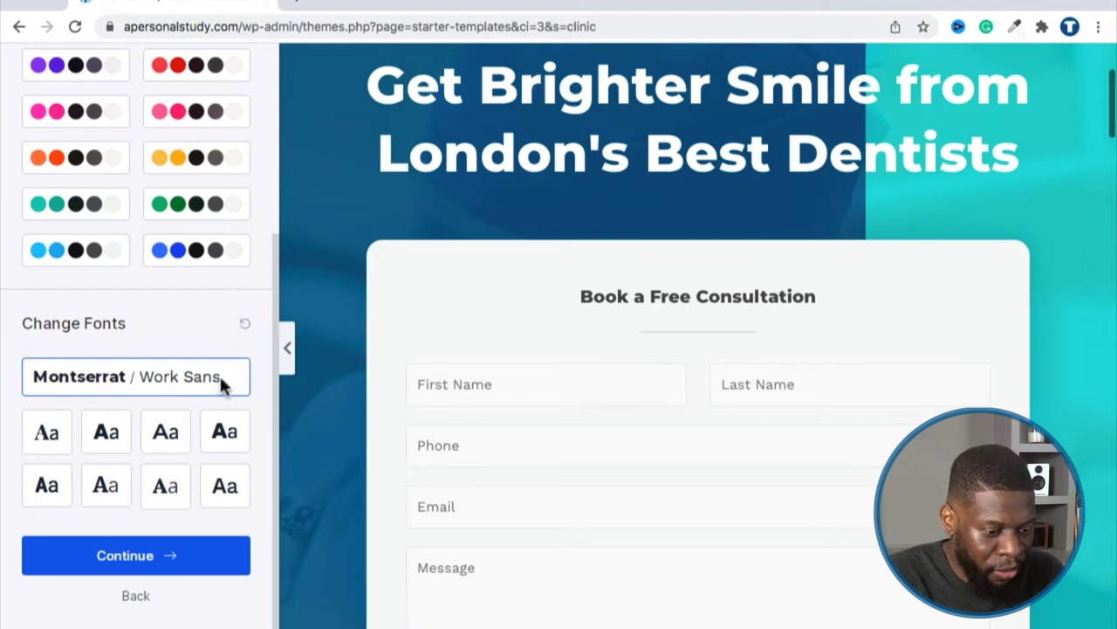
Preview the Playfair Display / Source Sans Pro, Poppins / Lato and Rubik / Karla font pairings
{"action": "scroll", "coordinate": [482, 379], "scroll_direction": "down", "scroll_amount": 3}
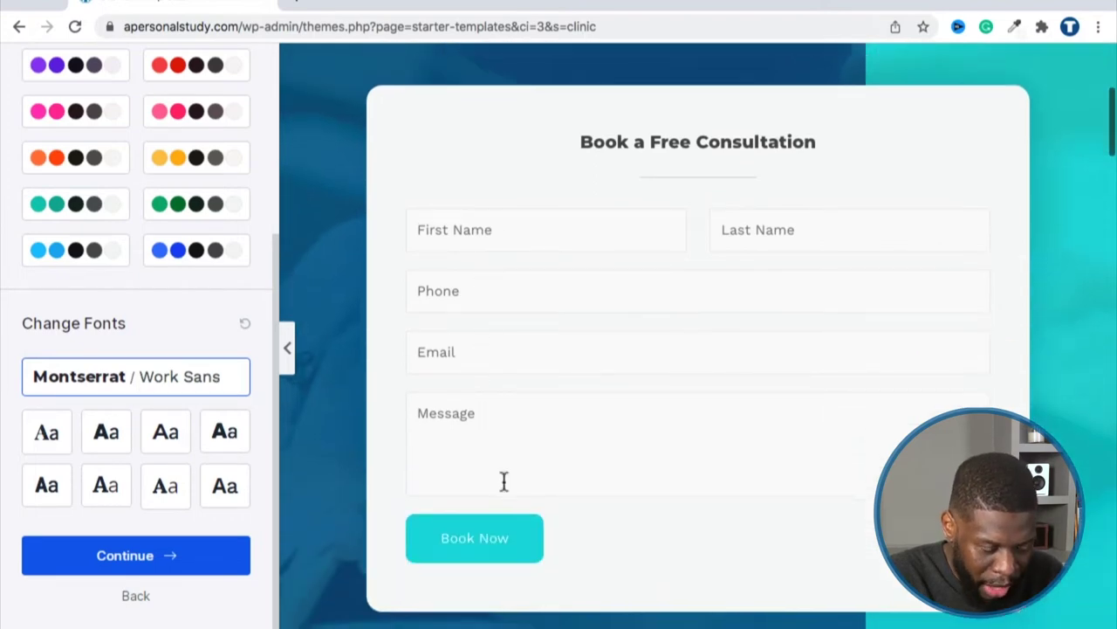
{"action": "scroll", "coordinate": [504, 482], "scroll_direction": "down", "scroll_amount": 5}
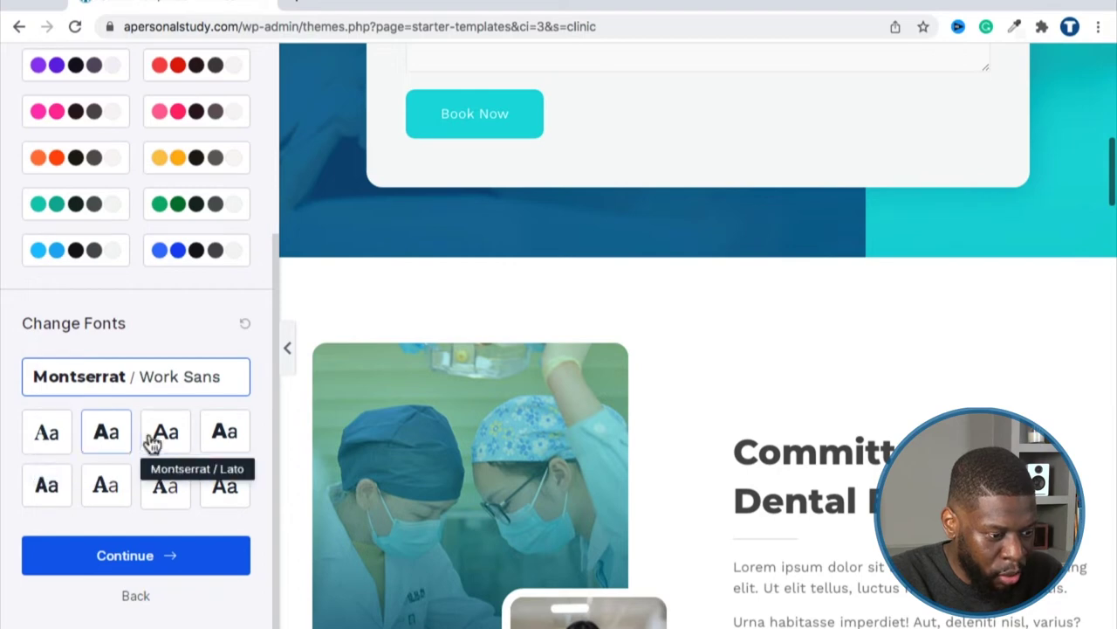
{"action": "left_click", "coordinate": [43, 446]}
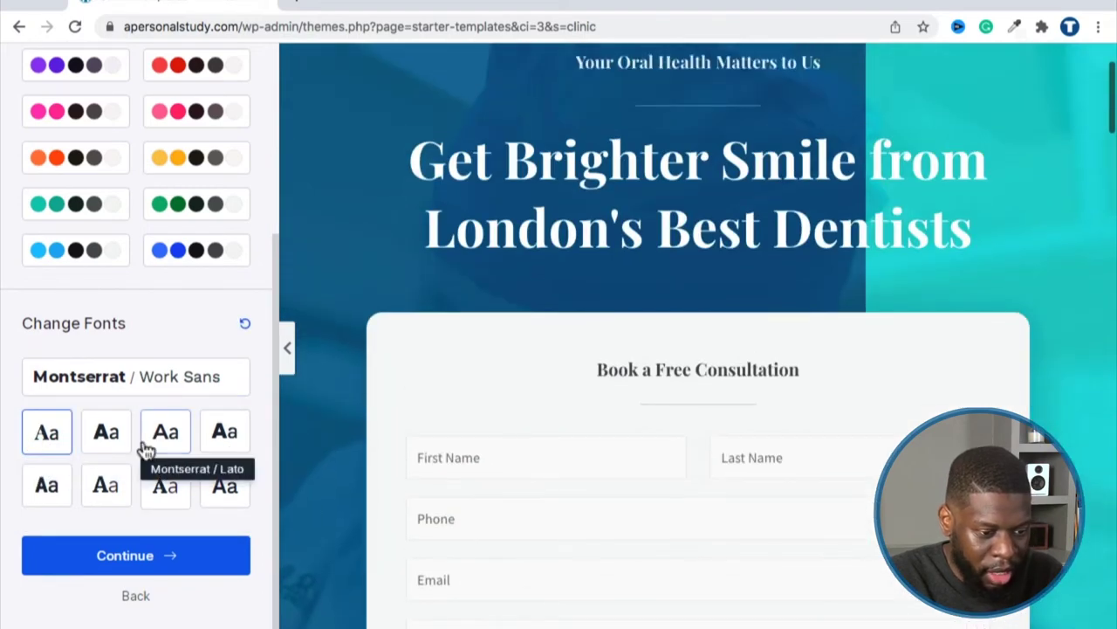
{"action": "left_click", "coordinate": [105, 437]}
{"action": "scroll", "coordinate": [427, 392], "scroll_direction": "down", "scroll_amount": 3}
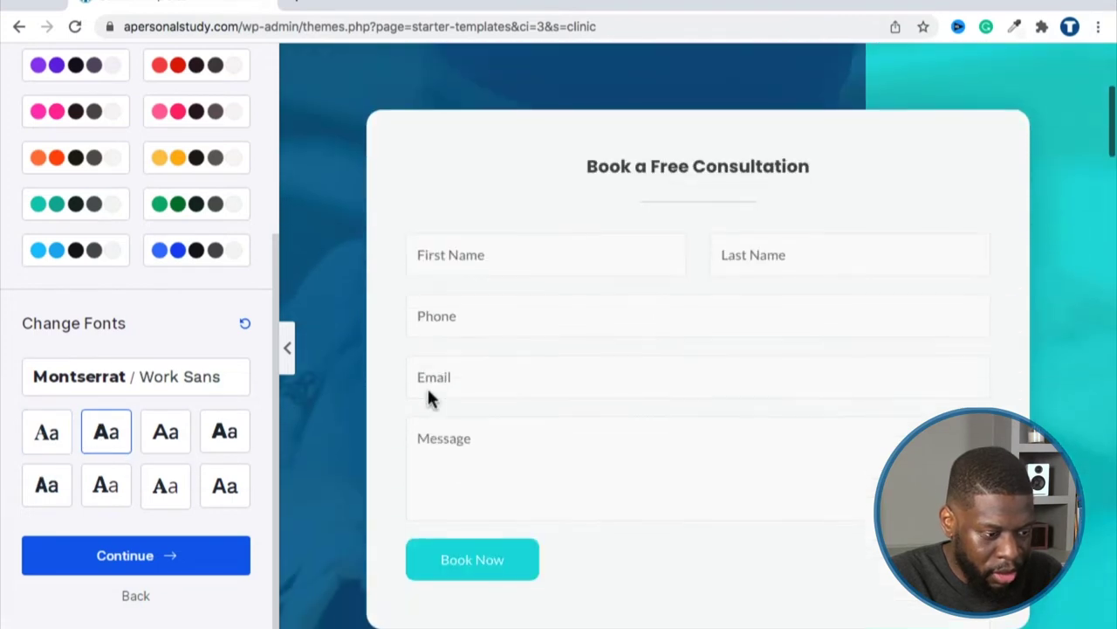
{"action": "scroll", "coordinate": [410, 372], "scroll_direction": "down", "scroll_amount": 6}
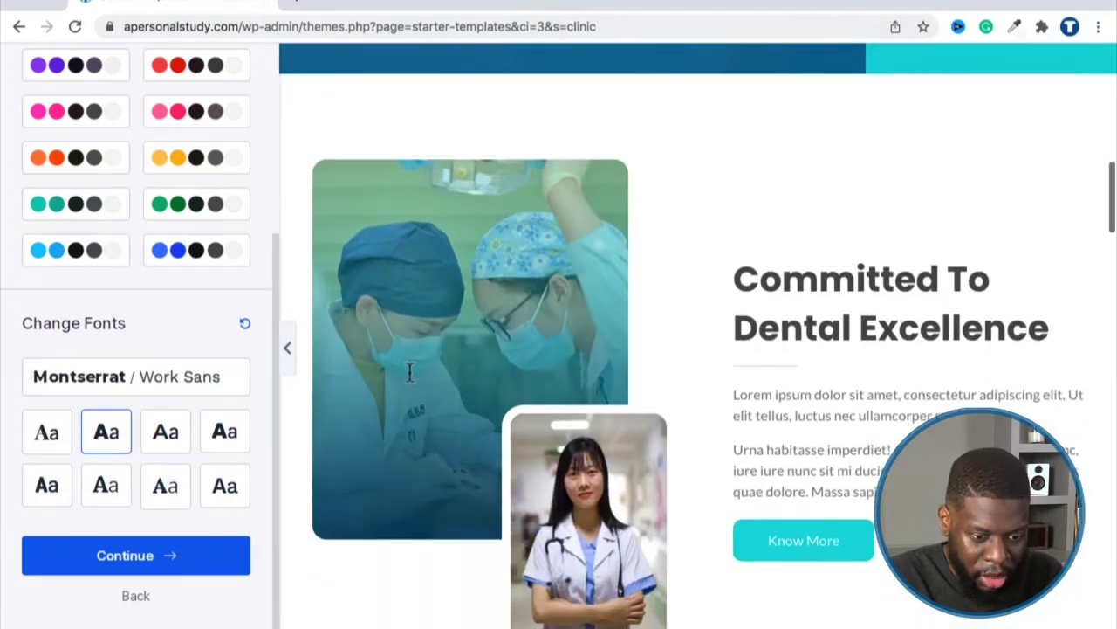
{"action": "left_click", "coordinate": [169, 429]}
{"action": "left_click", "coordinate": [209, 447]}
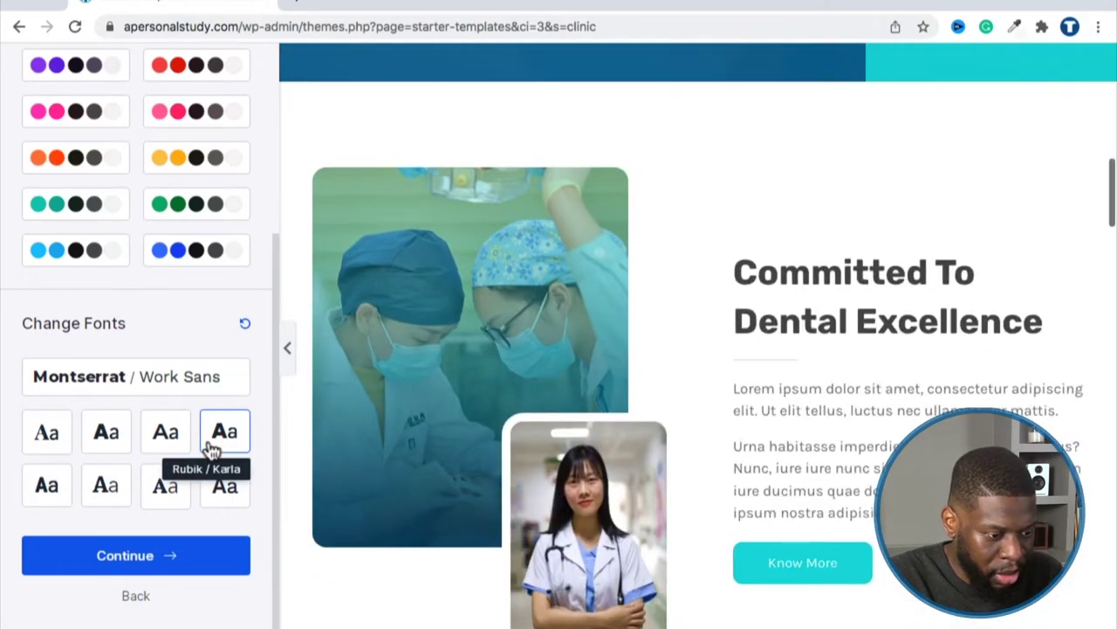
Compare the Montserrat / Lato, Roboto Condensed and Vollkorn pairings, then apply Poppins / Lato and continue
{"action": "left_click", "coordinate": [165, 436]}
{"action": "left_click", "coordinate": [43, 513]}
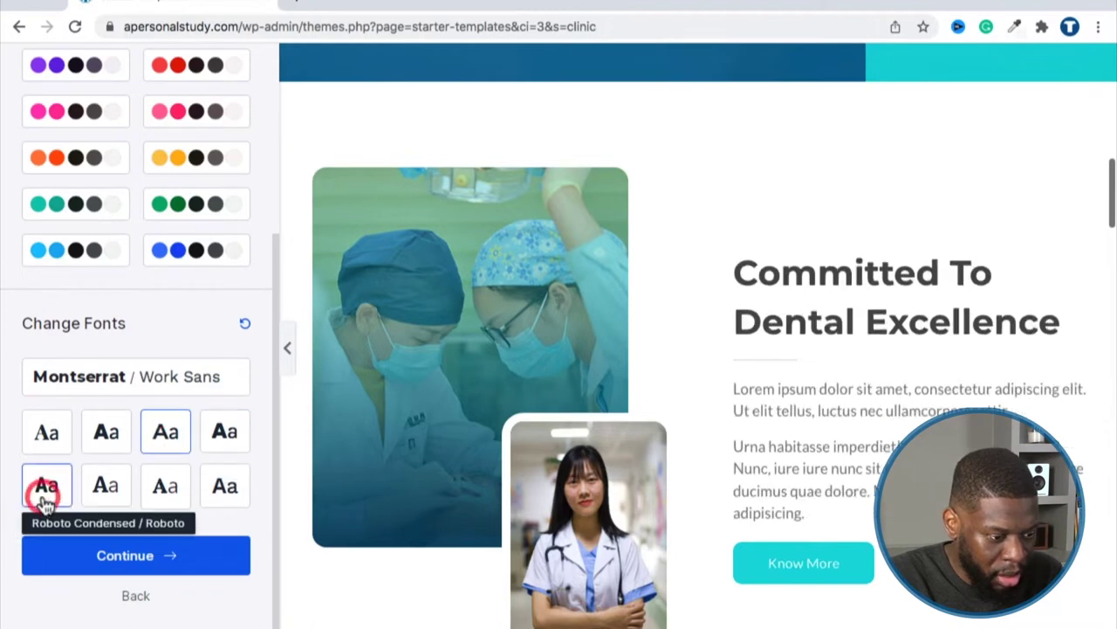
{"action": "left_click", "coordinate": [109, 491]}
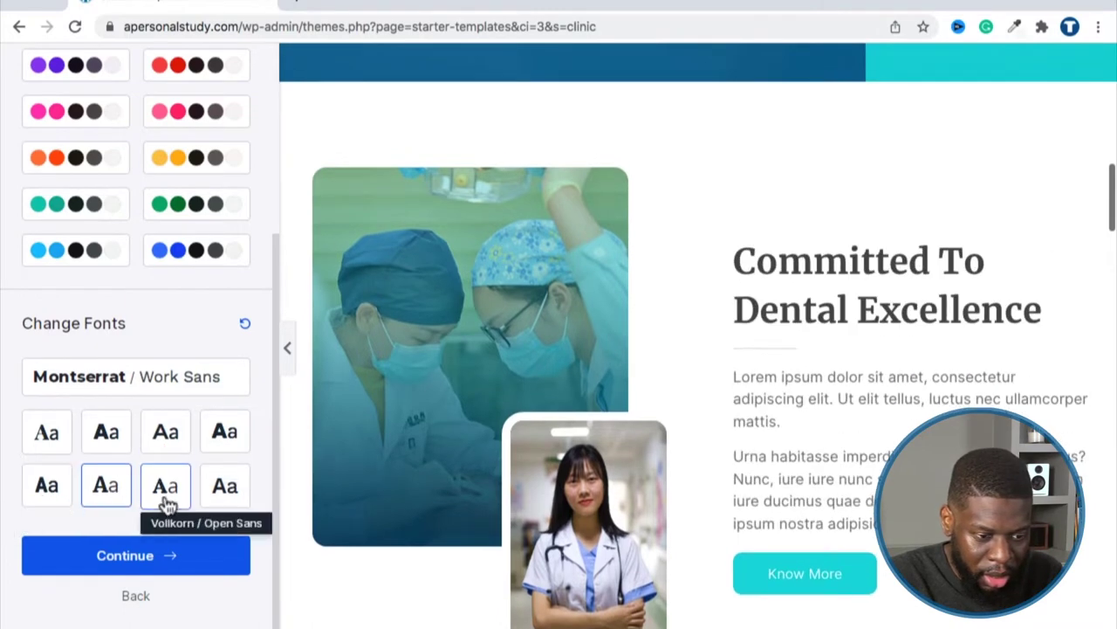
{"action": "left_click", "coordinate": [168, 498]}
{"action": "left_click", "coordinate": [167, 434]}
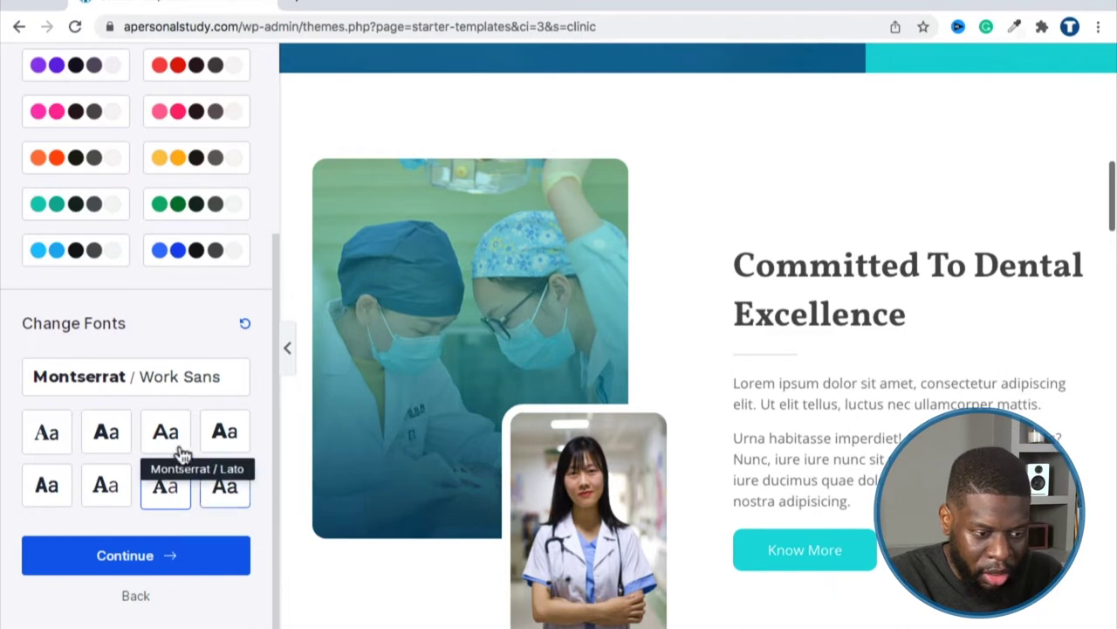
{"action": "left_click", "coordinate": [97, 445]}
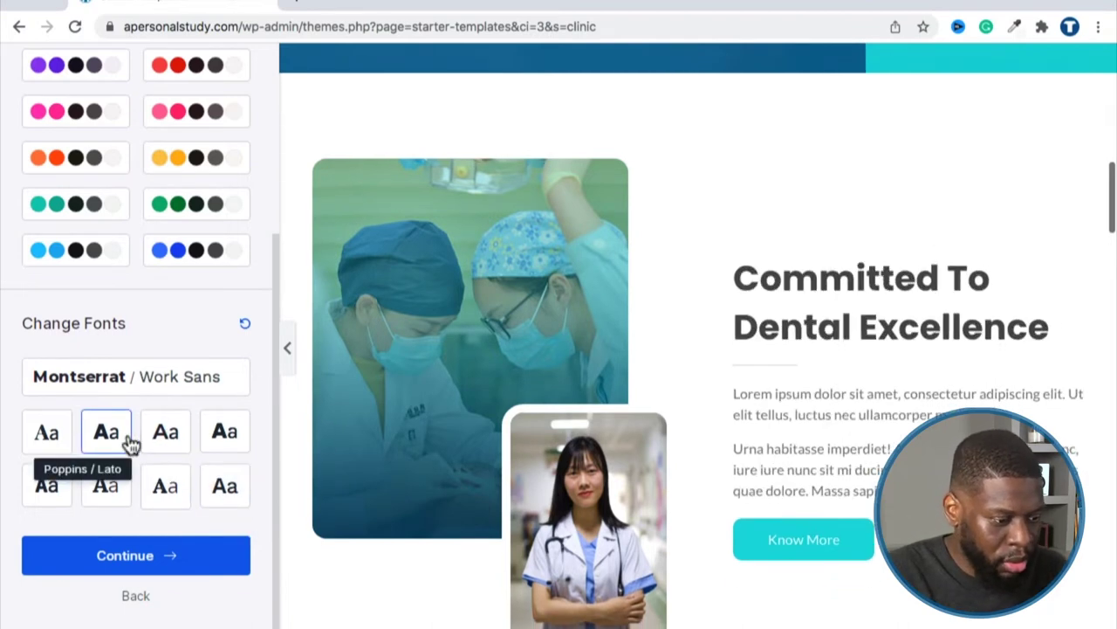
{"action": "left_click", "coordinate": [104, 439]}
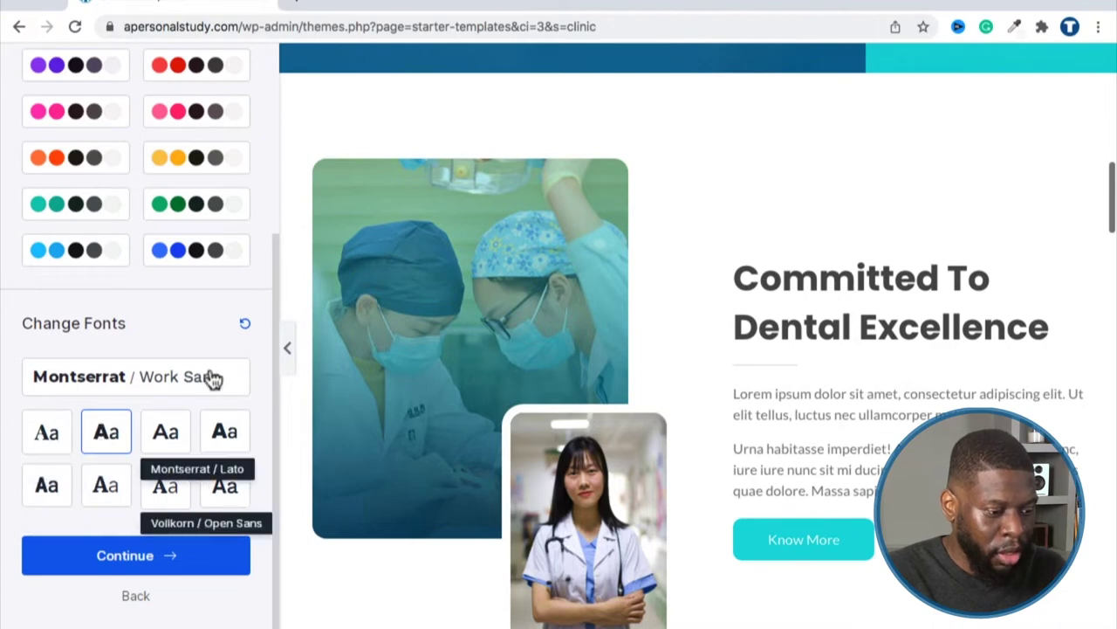
{"action": "left_click", "coordinate": [180, 565]}
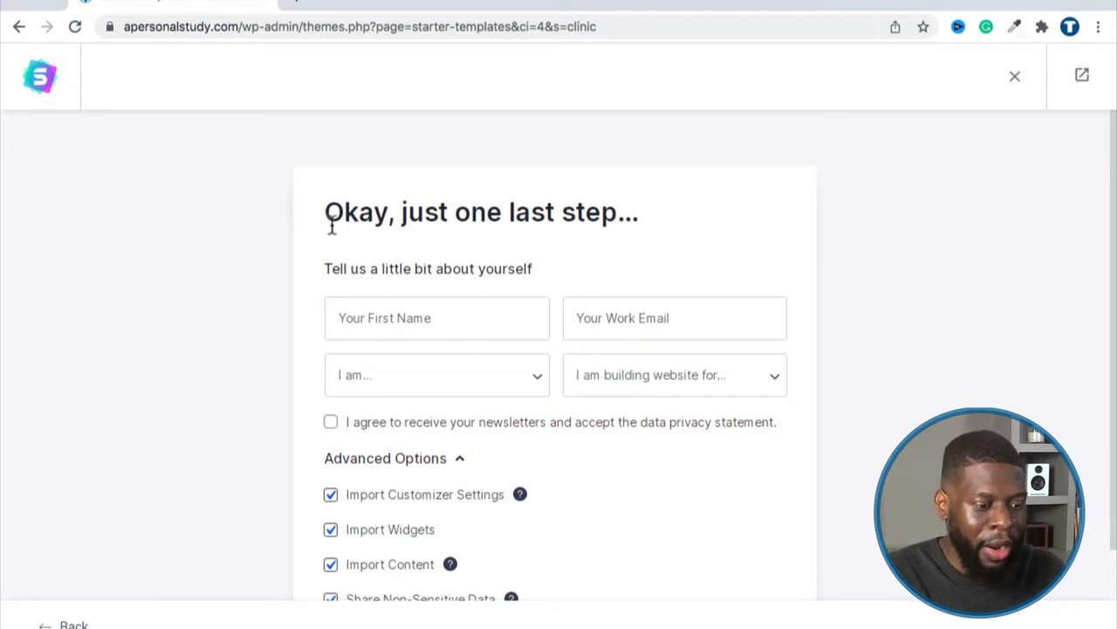
Uncheck Share Non-Sensitive Data, keep the import options ticked, and submit to build the website
{"action": "scroll", "coordinate": [332, 225], "scroll_direction": "down", "scroll_amount": 2}
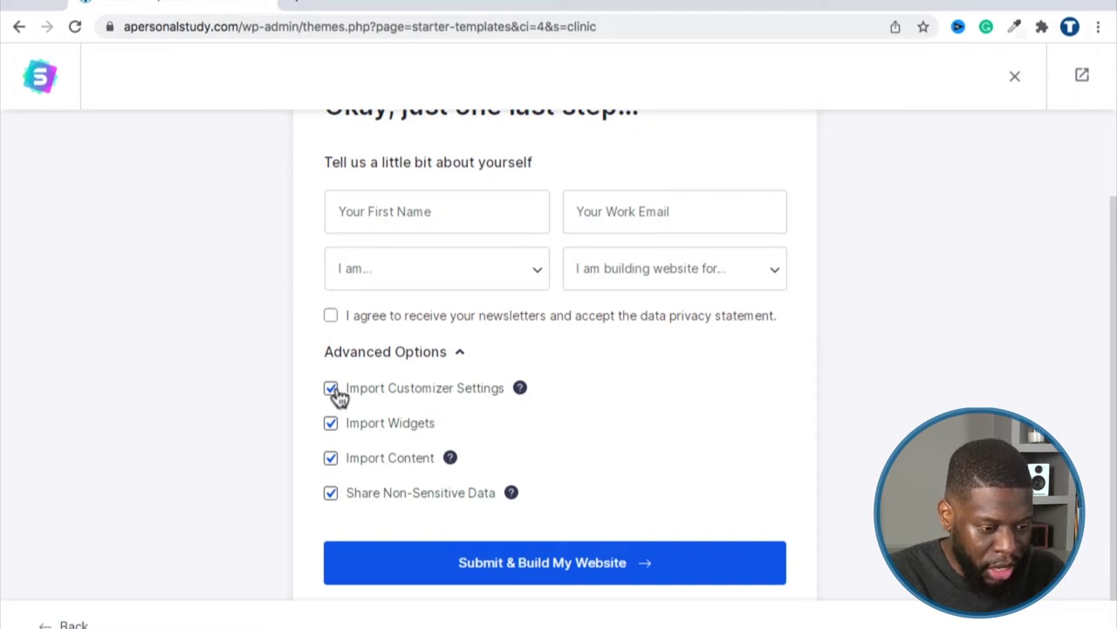
{"action": "left_click", "coordinate": [332, 494]}
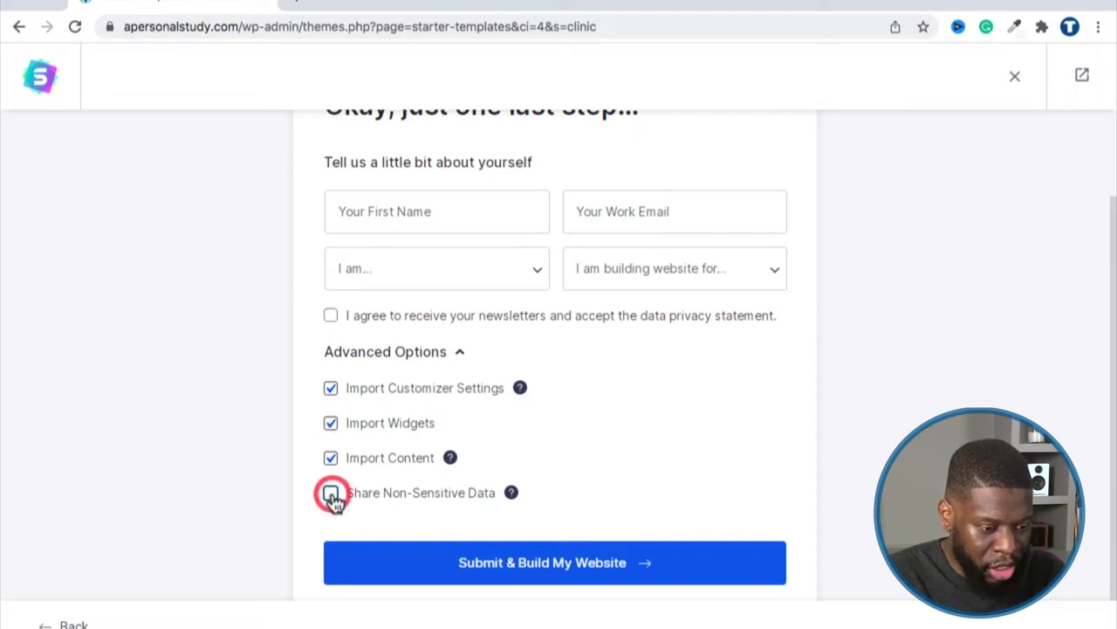
{"action": "mouse_move", "coordinate": [514, 501]}
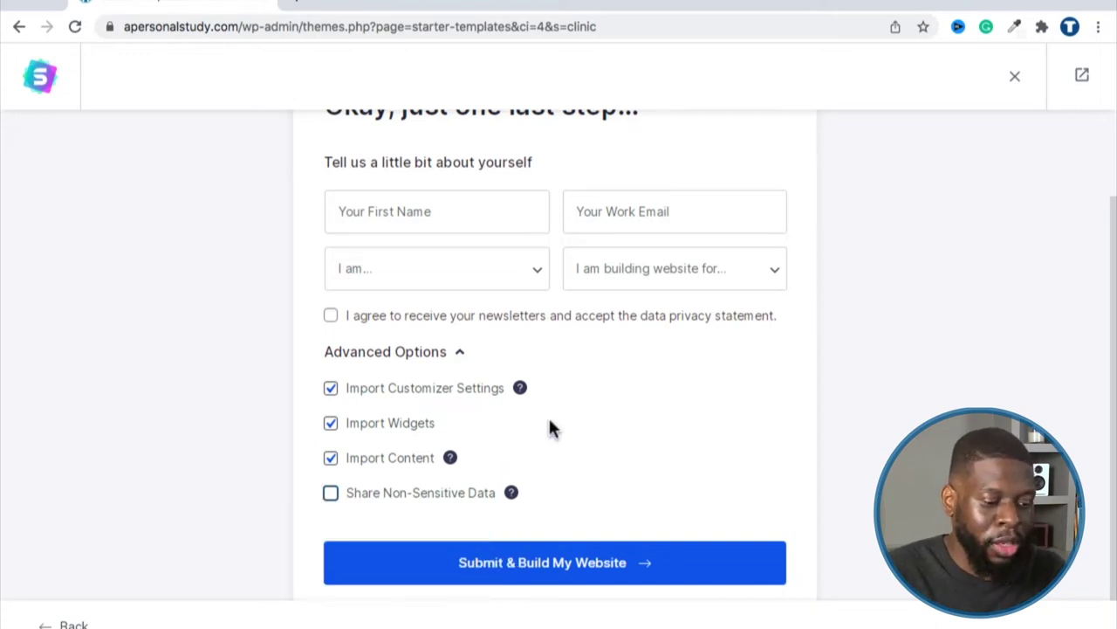
{"action": "scroll", "coordinate": [550, 432], "scroll_direction": "down", "scroll_amount": 1}
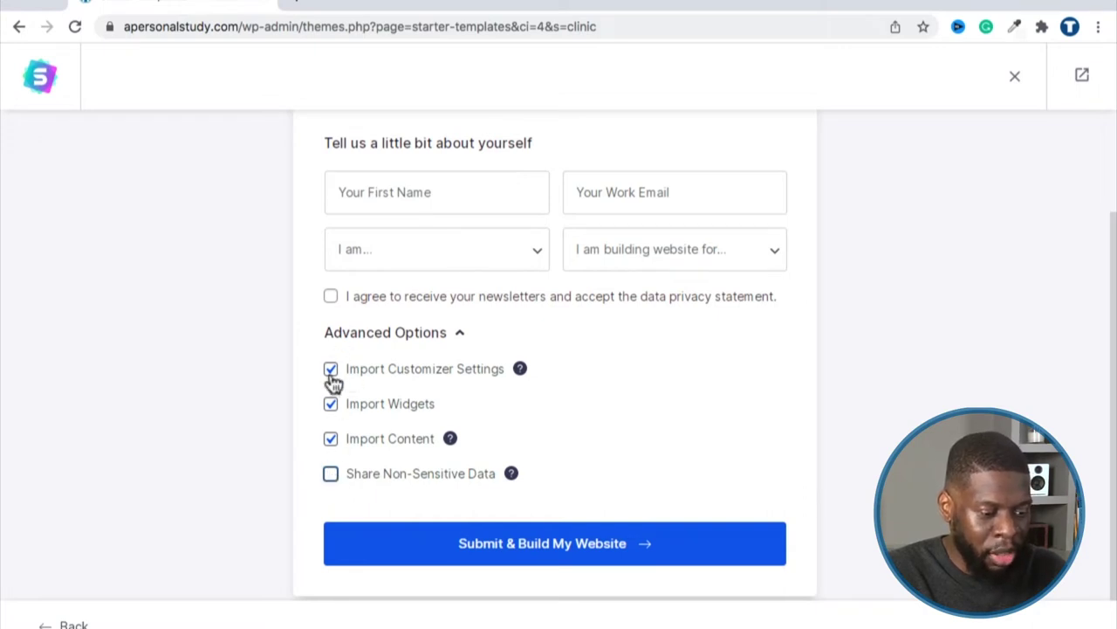
{"action": "scroll", "coordinate": [584, 426], "scroll_direction": "down", "scroll_amount": 1}
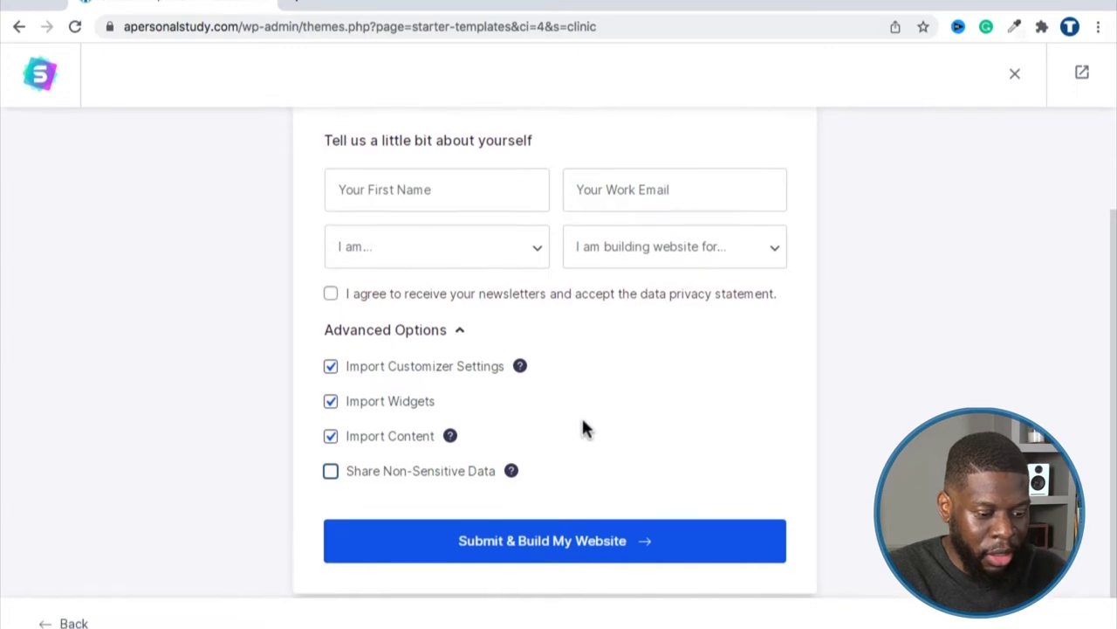
{"action": "left_click", "coordinate": [576, 548]}
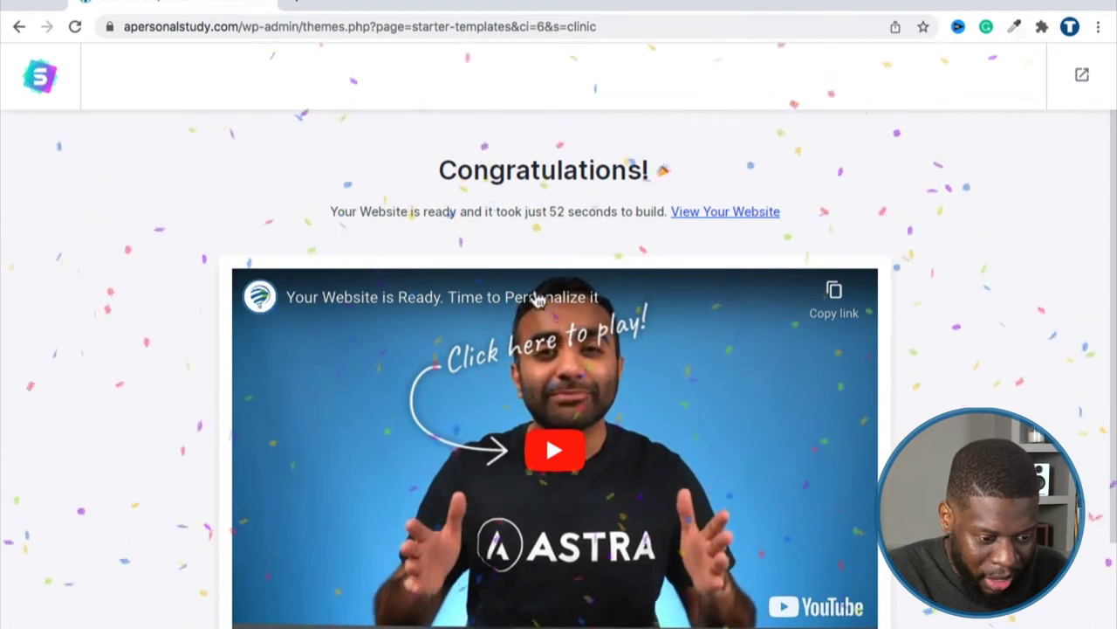
After the 52-second build completes, use View Your Website to open the Dr. Teeth homepage
{"action": "scroll", "coordinate": [559, 350], "scroll_direction": "down", "scroll_amount": 2}
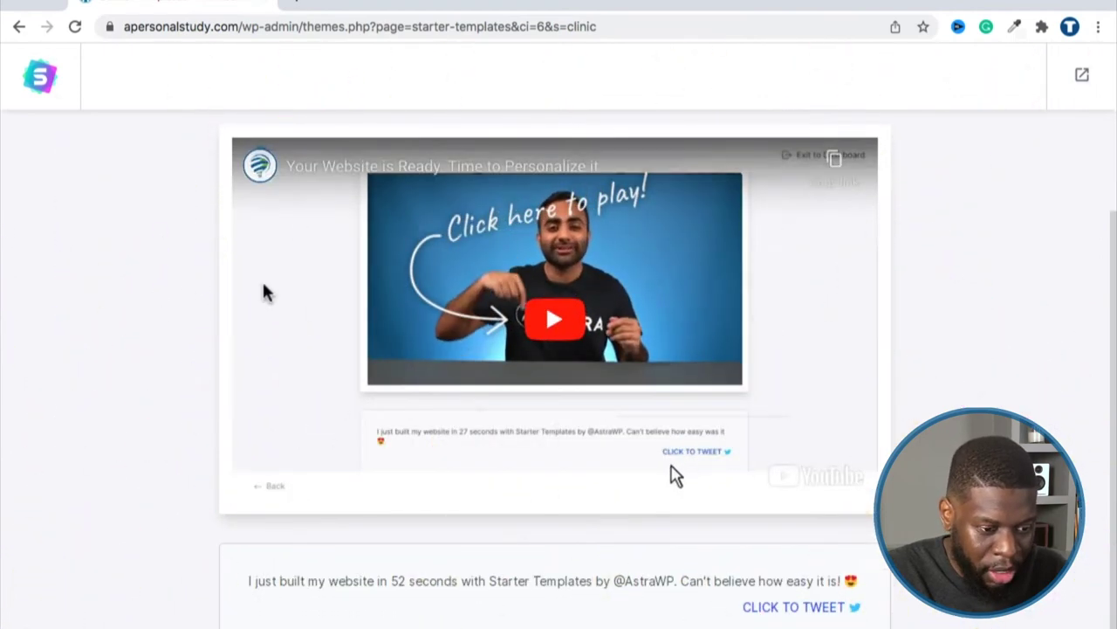
{"action": "scroll", "coordinate": [673, 474], "scroll_direction": "up", "scroll_amount": 2}
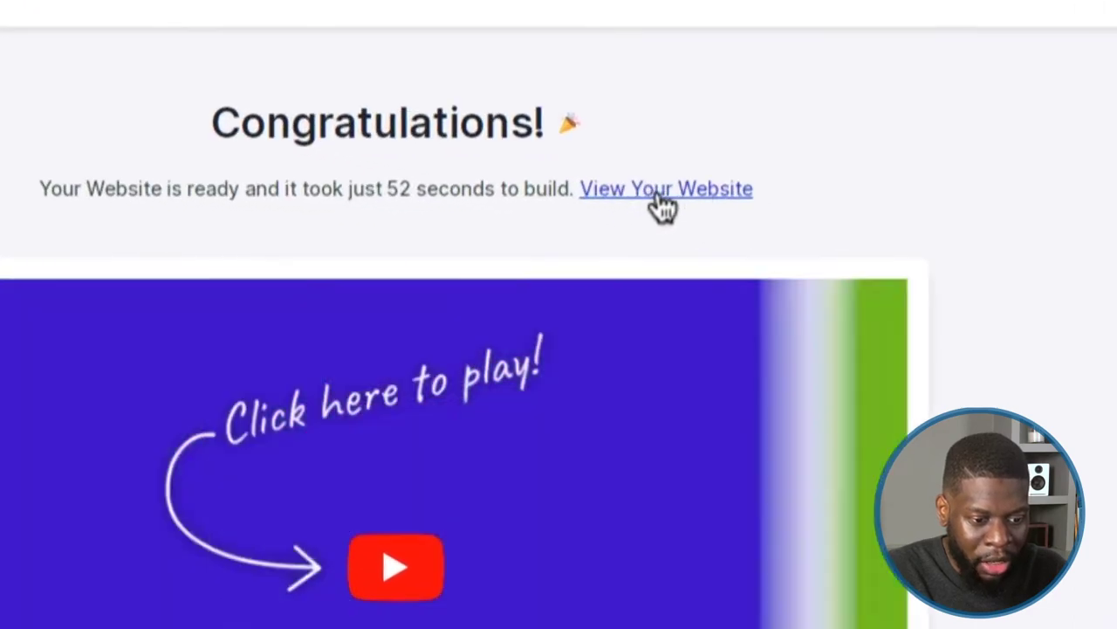
{"action": "left_click", "coordinate": [666, 198]}
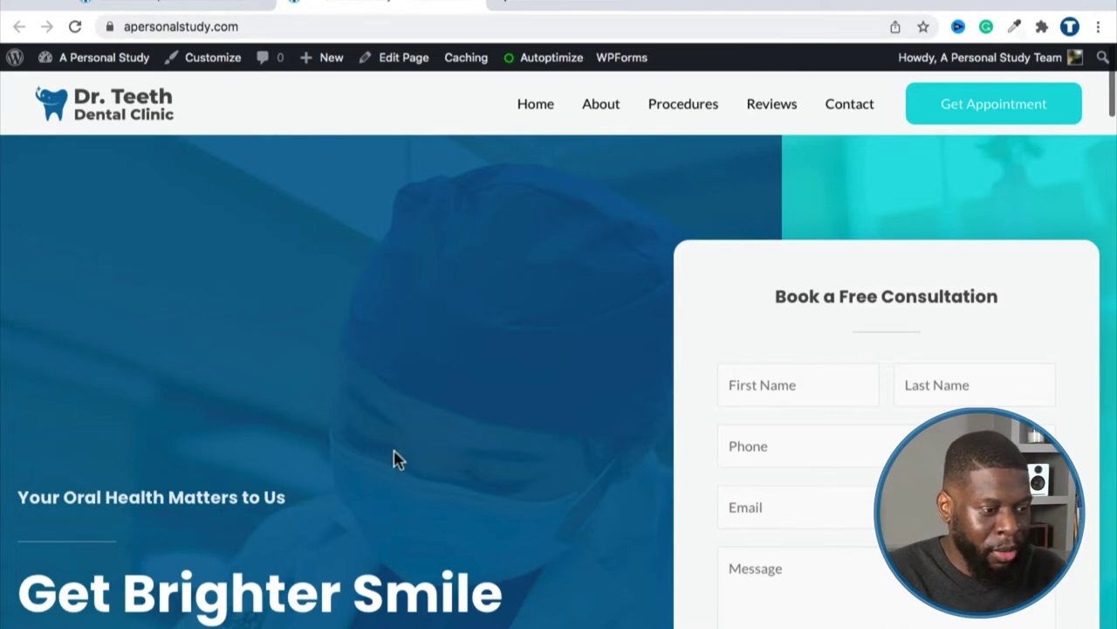
{"action": "scroll", "coordinate": [393, 458], "scroll_direction": "down", "scroll_amount": 7}
{"action": "scroll", "coordinate": [397, 419], "scroll_direction": "up", "scroll_amount": 7}
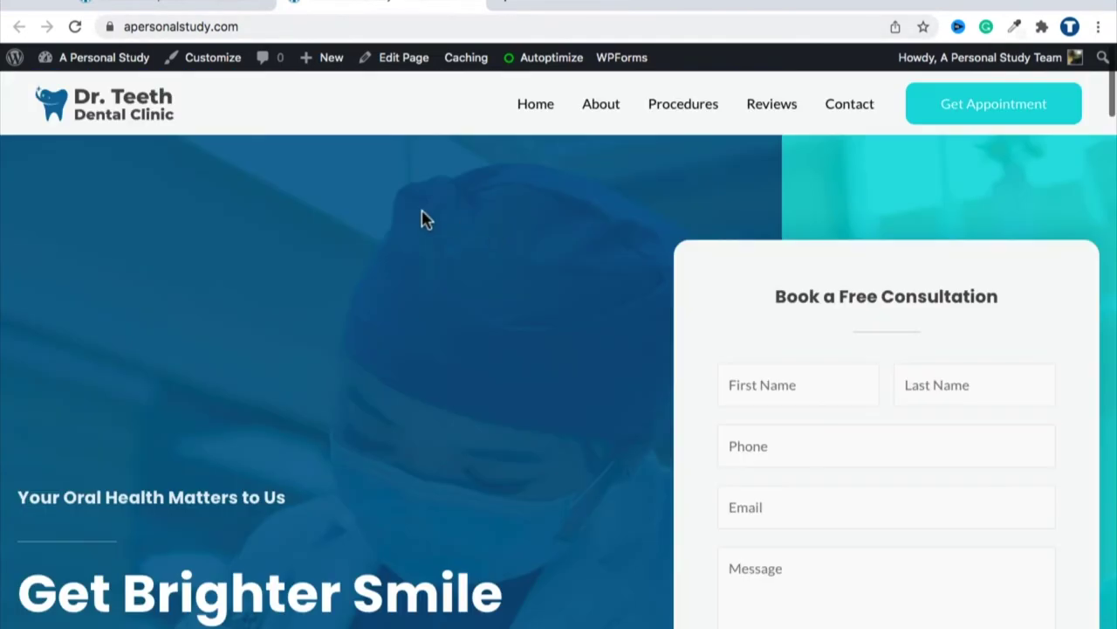
{"action": "scroll", "coordinate": [492, 239], "scroll_direction": "down", "scroll_amount": 2}
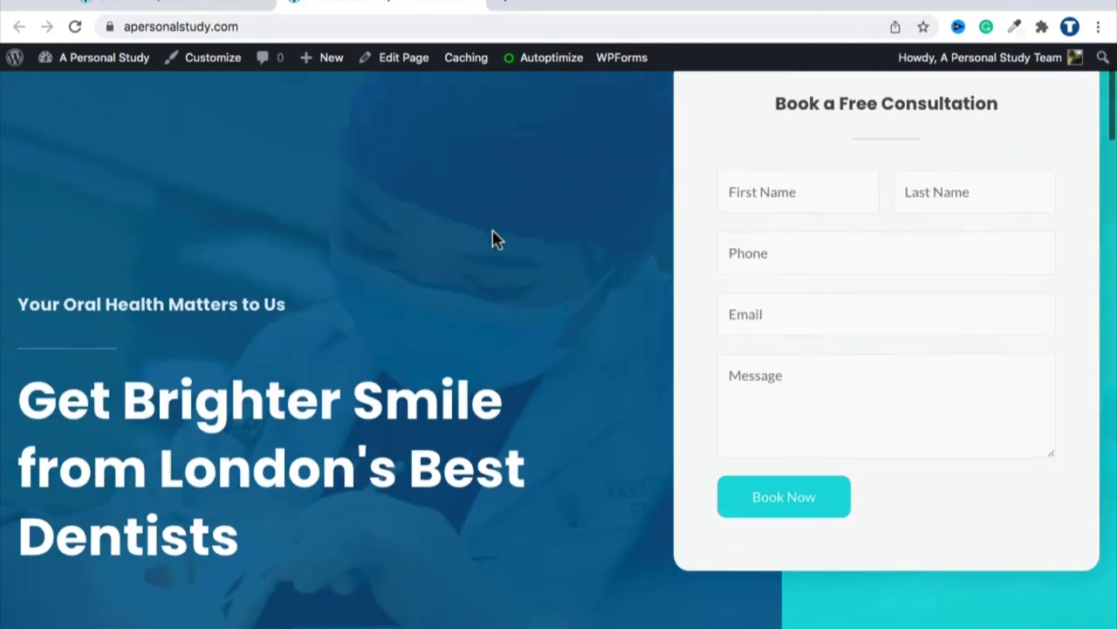
{"action": "left_click", "coordinate": [739, 197]}
{"action": "left_click", "coordinate": [948, 204]}
{"action": "left_click", "coordinate": [928, 250]}
{"action": "left_click", "coordinate": [900, 328]}
{"action": "left_click", "coordinate": [900, 384]}
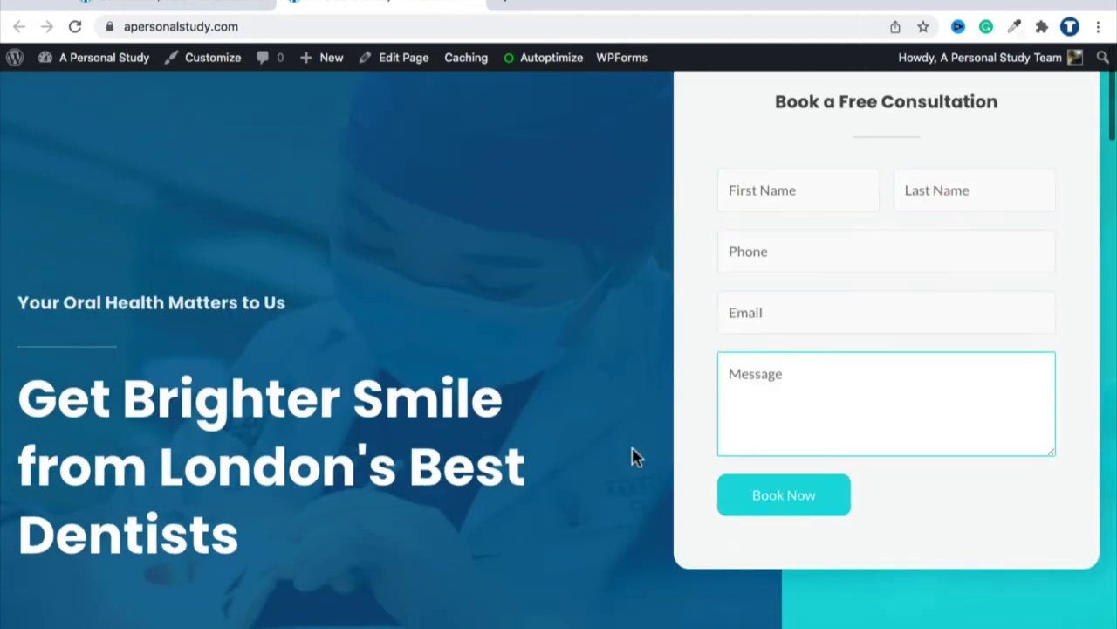
{"action": "scroll", "coordinate": [502, 441], "scroll_direction": "down", "scroll_amount": 15}
{"action": "scroll", "coordinate": [502, 443], "scroll_direction": "up", "scroll_amount": 20}
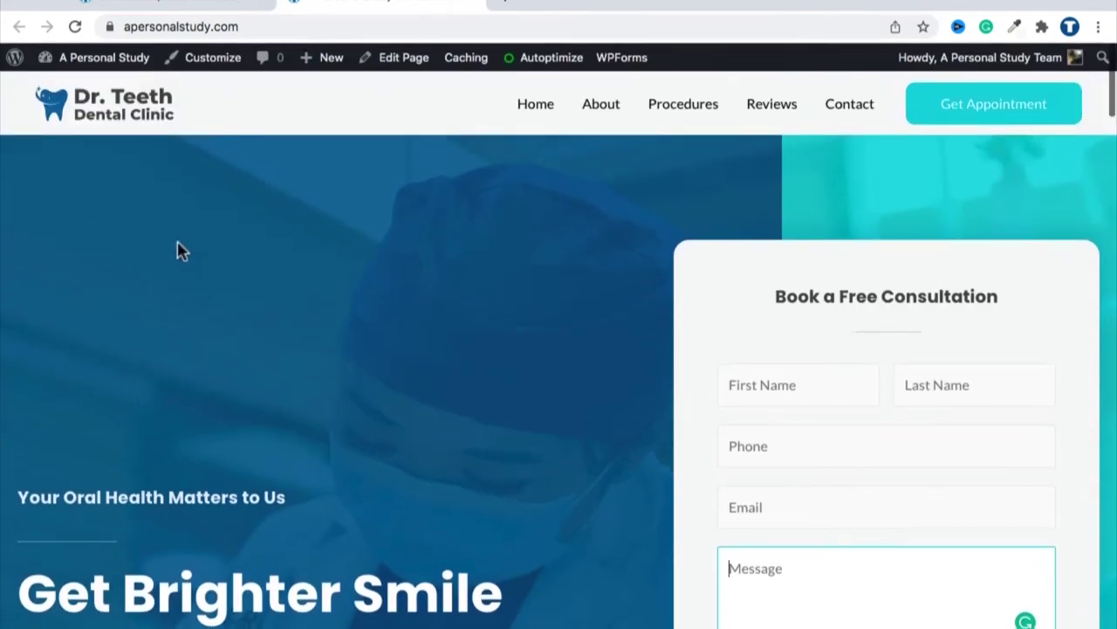
{"action": "scroll", "coordinate": [394, 319], "scroll_direction": "down", "scroll_amount": 1}
{"action": "scroll", "coordinate": [393, 319], "scroll_direction": "up", "scroll_amount": 1}
{"action": "mouse_move", "coordinate": [94, 93]}
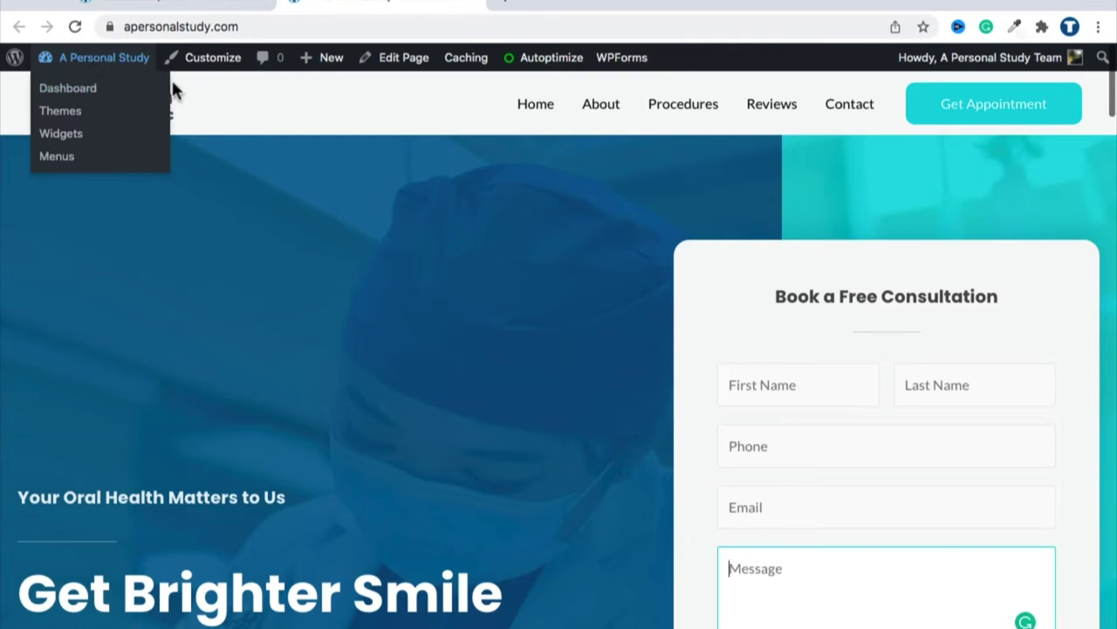
Go to the Dashboard and dismiss the Starter Templates rating and WPForms Constant Contact notices
{"action": "left_click", "coordinate": [78, 96]}
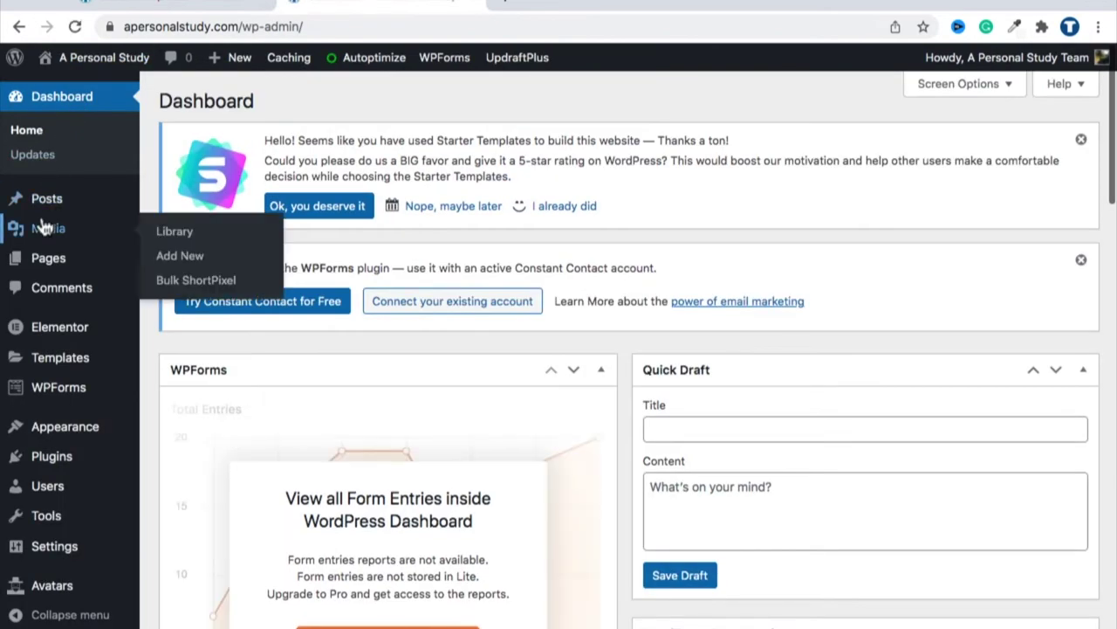
{"action": "left_click", "coordinate": [1084, 141]}
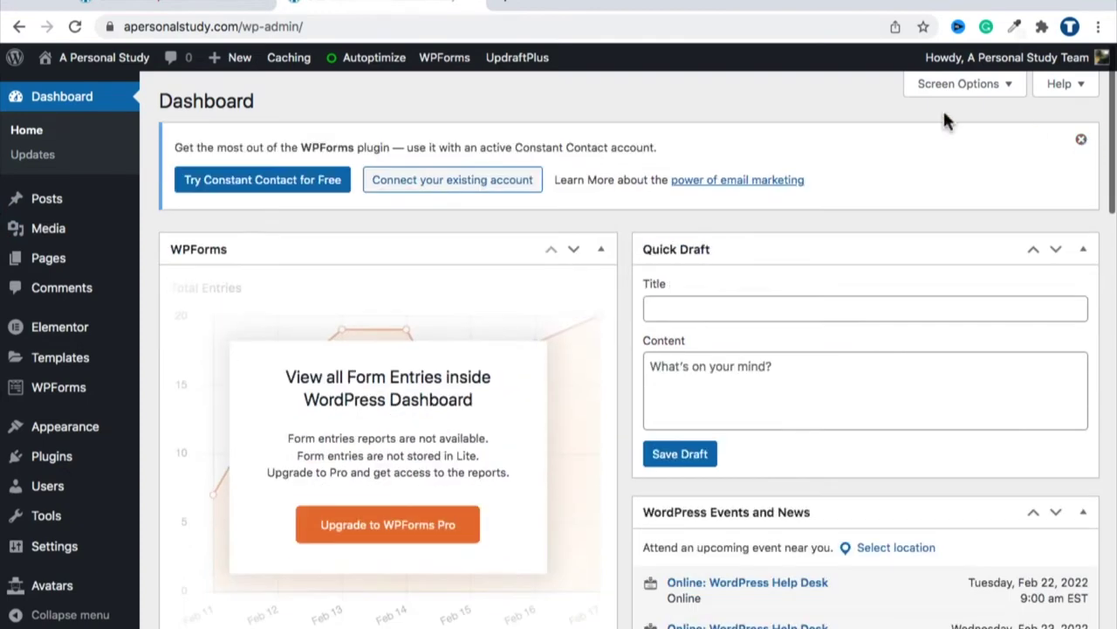
{"action": "left_click", "coordinate": [1081, 142]}
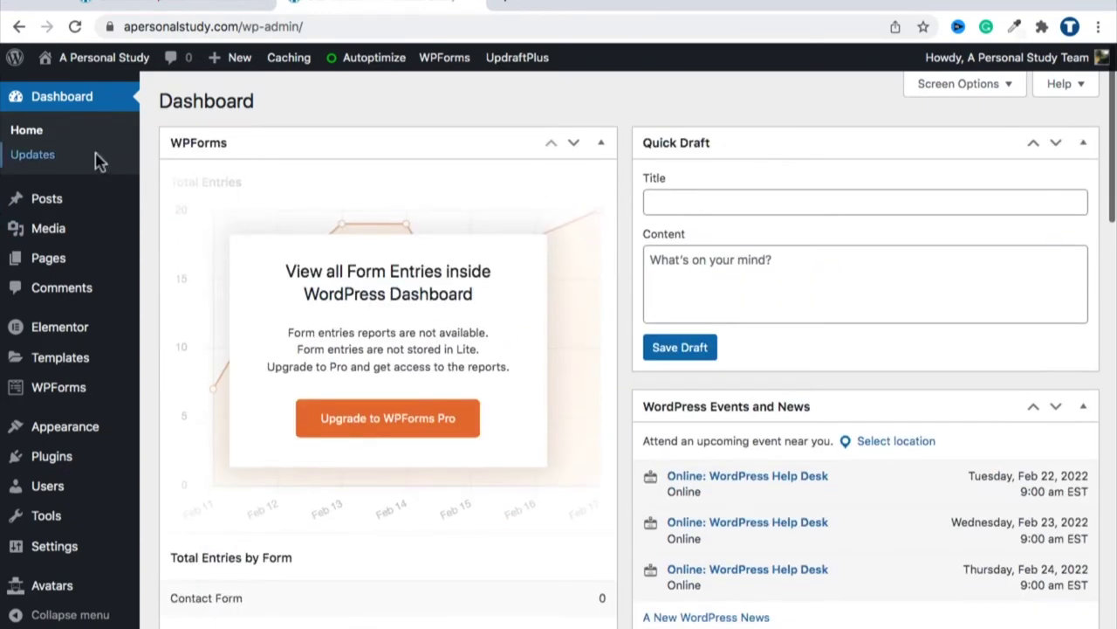
{"action": "mouse_move", "coordinate": [48, 456]}
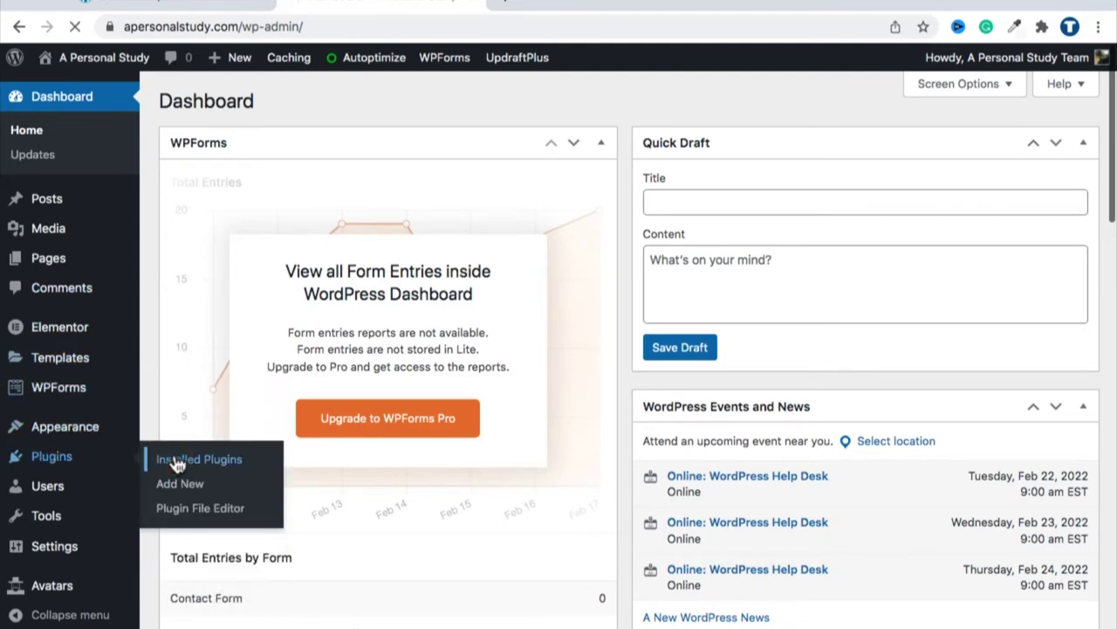
Scroll through the 11 installed plugins, from Astra Widgets down to WPForms Lite
{"action": "scroll", "coordinate": [322, 252], "scroll_direction": "down", "scroll_amount": 1}
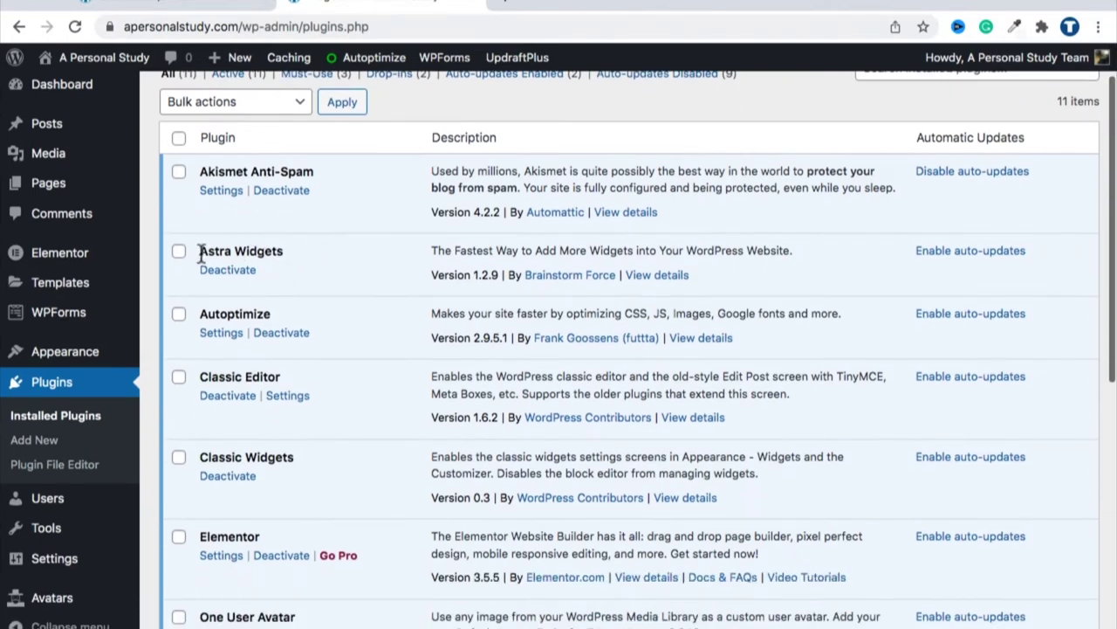
{"action": "left_click_drag", "start_coordinate": [200, 251], "coordinate": [271, 244]}
{"action": "scroll", "coordinate": [293, 248], "scroll_direction": "down", "scroll_amount": 5}
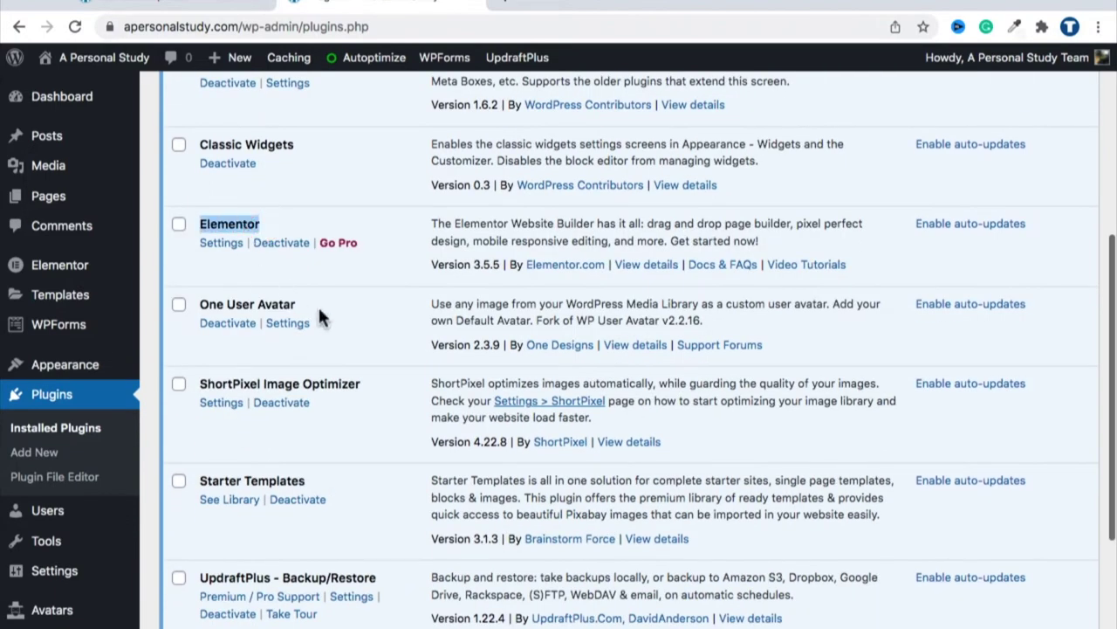
{"action": "scroll", "coordinate": [319, 310], "scroll_direction": "down", "scroll_amount": 3}
{"action": "left_click_drag", "start_coordinate": [293, 462], "coordinate": [205, 467]}
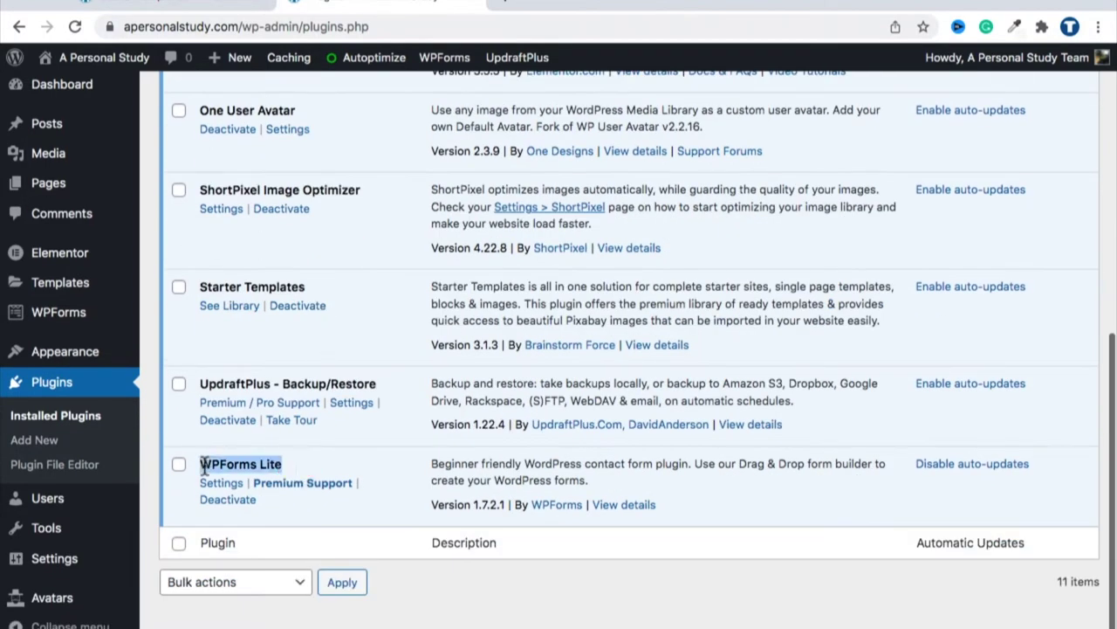
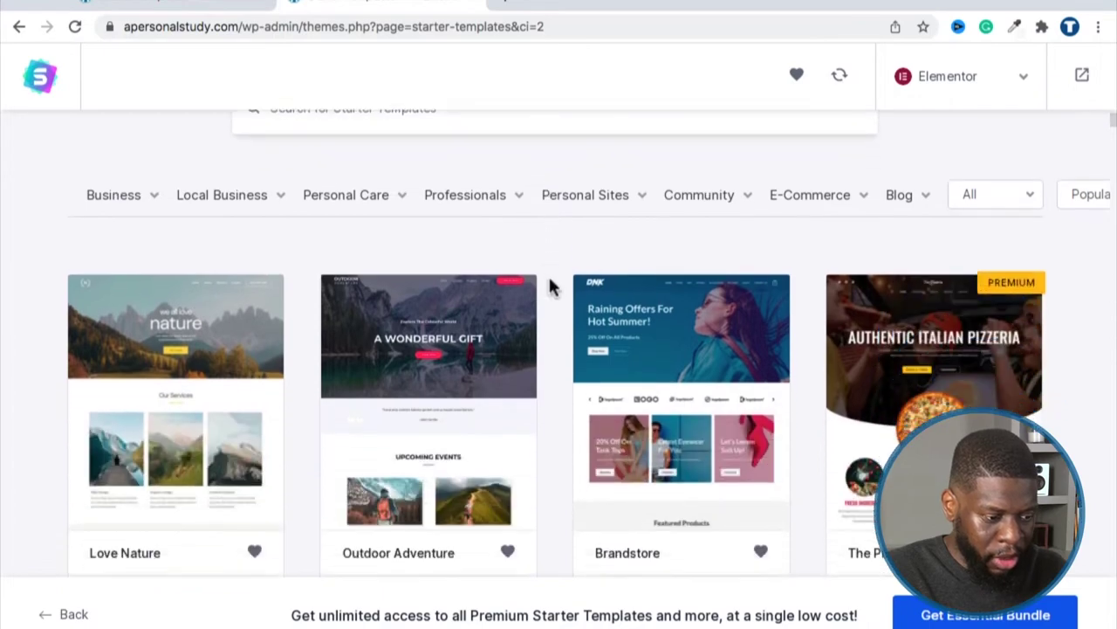
Browse the template grid and open the Real Estate Consultant template's setup
{"action": "scroll", "coordinate": [550, 286], "scroll_direction": "down", "scroll_amount": 9}
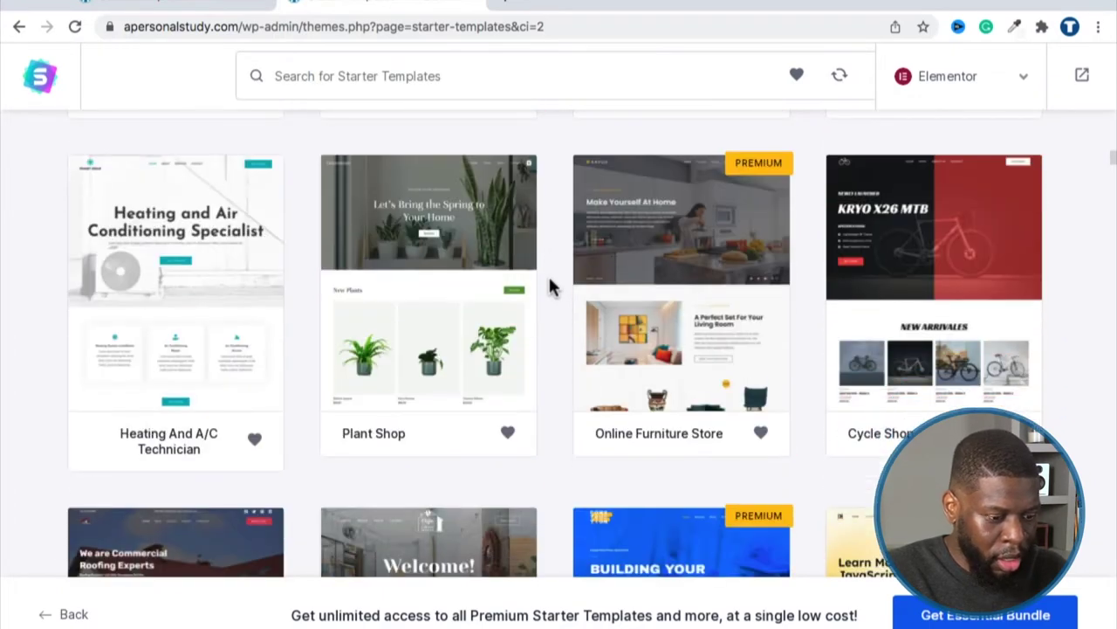
{"action": "scroll", "coordinate": [550, 286], "scroll_direction": "down", "scroll_amount": 7}
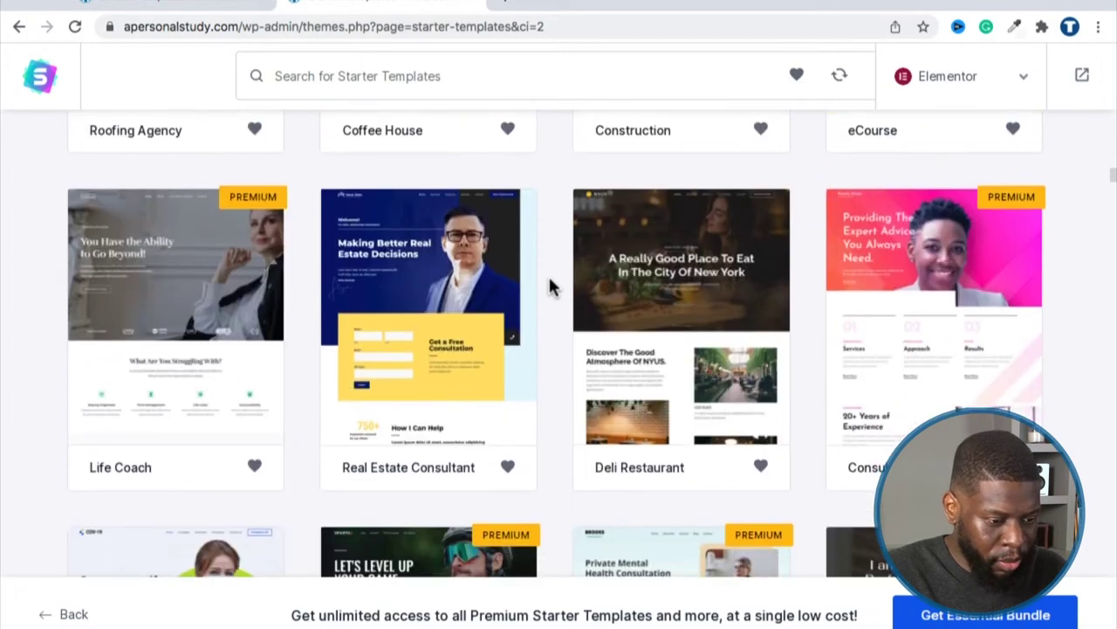
{"action": "scroll", "coordinate": [550, 284], "scroll_direction": "up", "scroll_amount": 1}
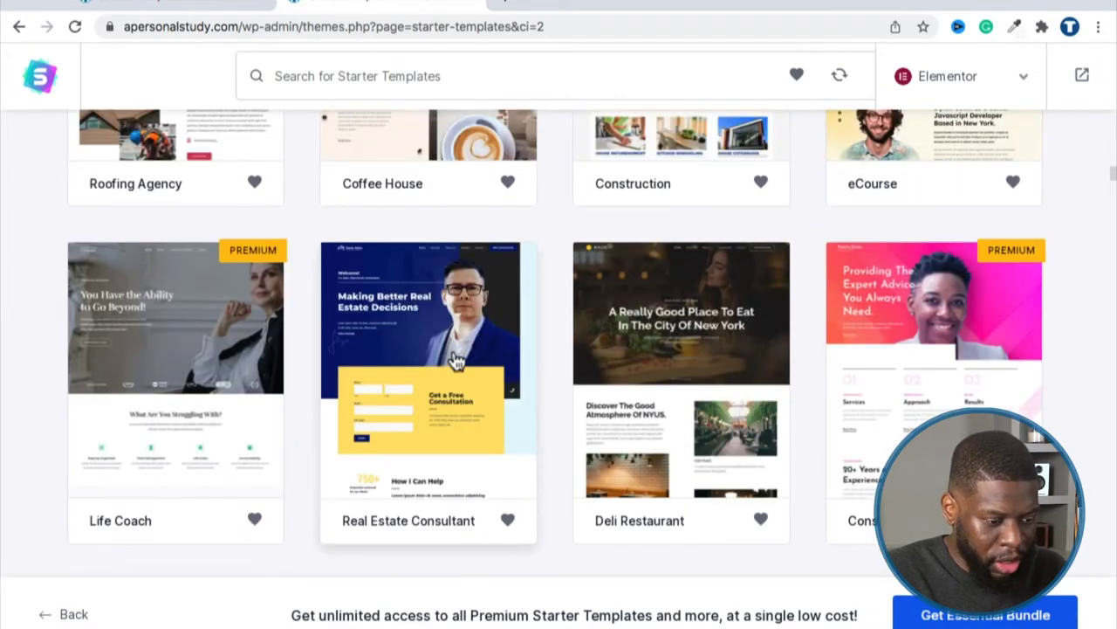
{"action": "scroll", "coordinate": [450, 353], "scroll_direction": "down", "scroll_amount": 1}
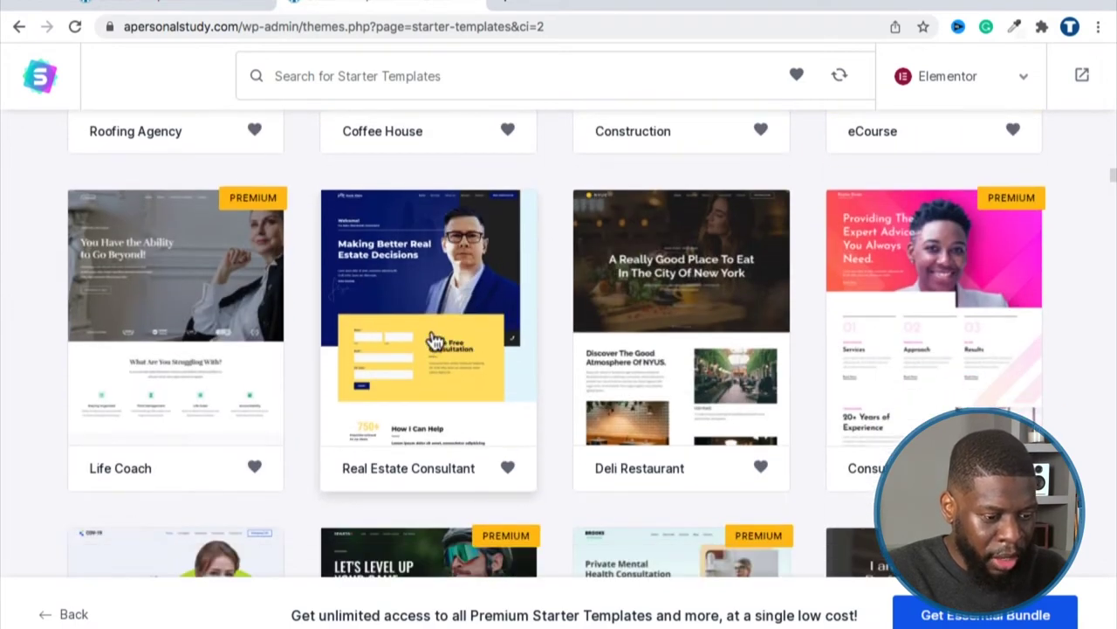
{"action": "left_click", "coordinate": [433, 340]}
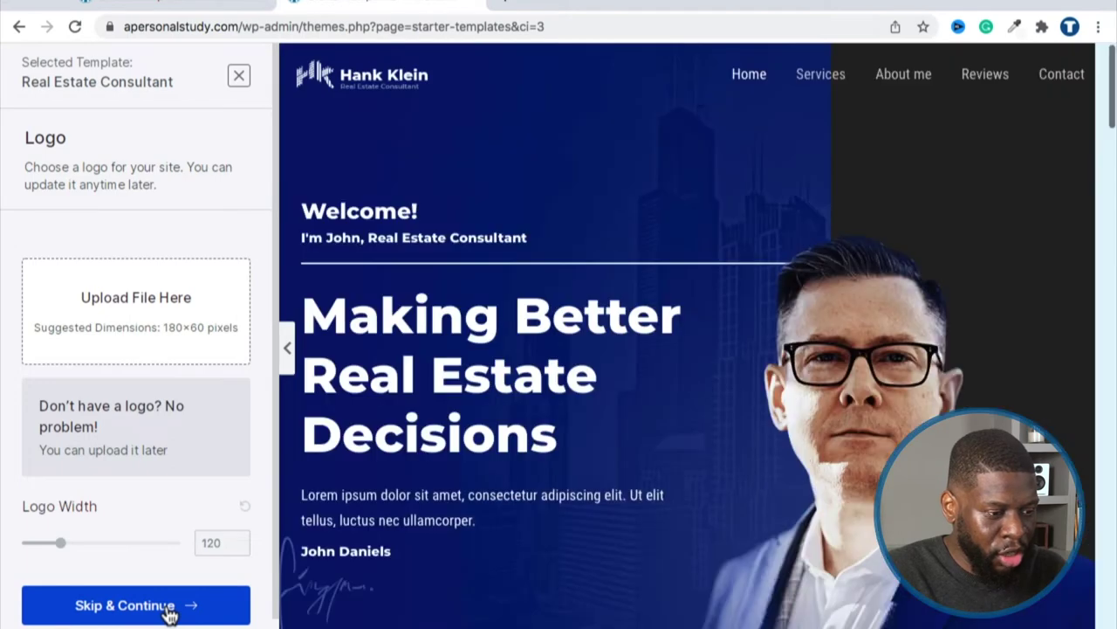
Skip the logo upload and keep the template's default colours and fonts
{"action": "left_click", "coordinate": [168, 611]}
{"action": "scroll", "coordinate": [87, 445], "scroll_direction": "down", "scroll_amount": 5}
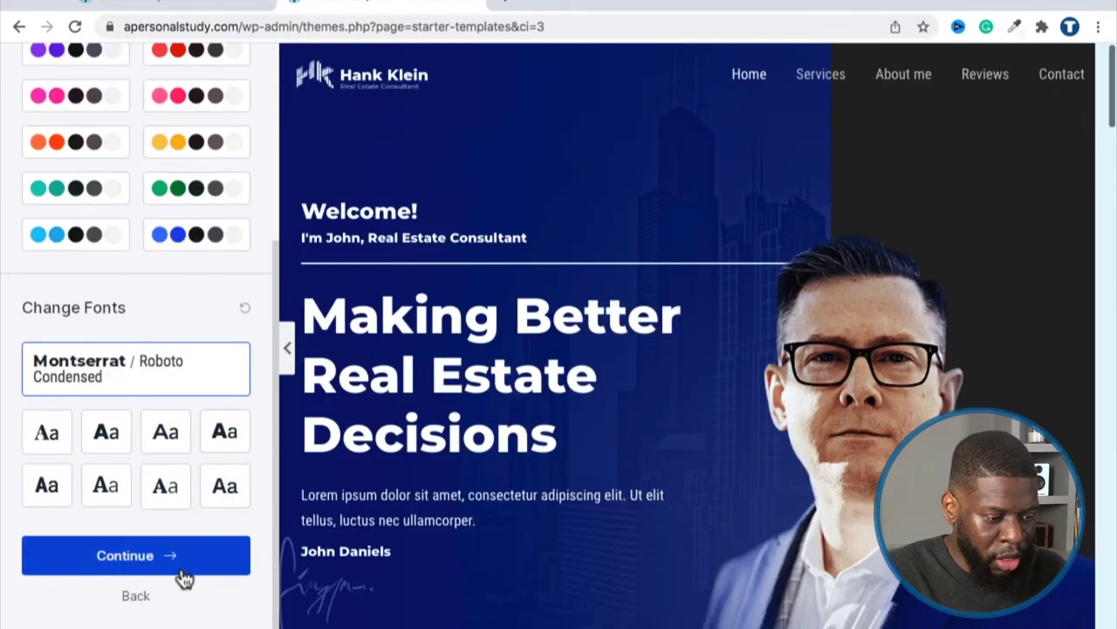
{"action": "left_click", "coordinate": [182, 569]}
{"action": "scroll", "coordinate": [332, 322], "scroll_direction": "down", "scroll_amount": 2}
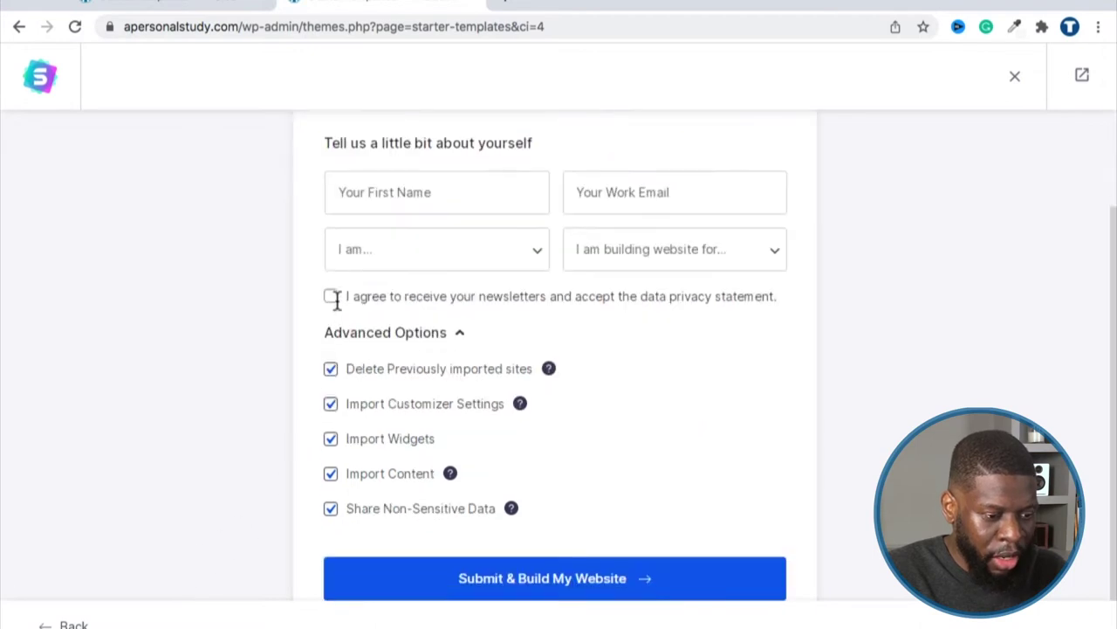
{"action": "scroll", "coordinate": [335, 306], "scroll_direction": "up", "scroll_amount": 2}
{"action": "scroll", "coordinate": [336, 300], "scroll_direction": "down", "scroll_amount": 2}
{"action": "scroll", "coordinate": [337, 300], "scroll_direction": "down", "scroll_amount": 1}
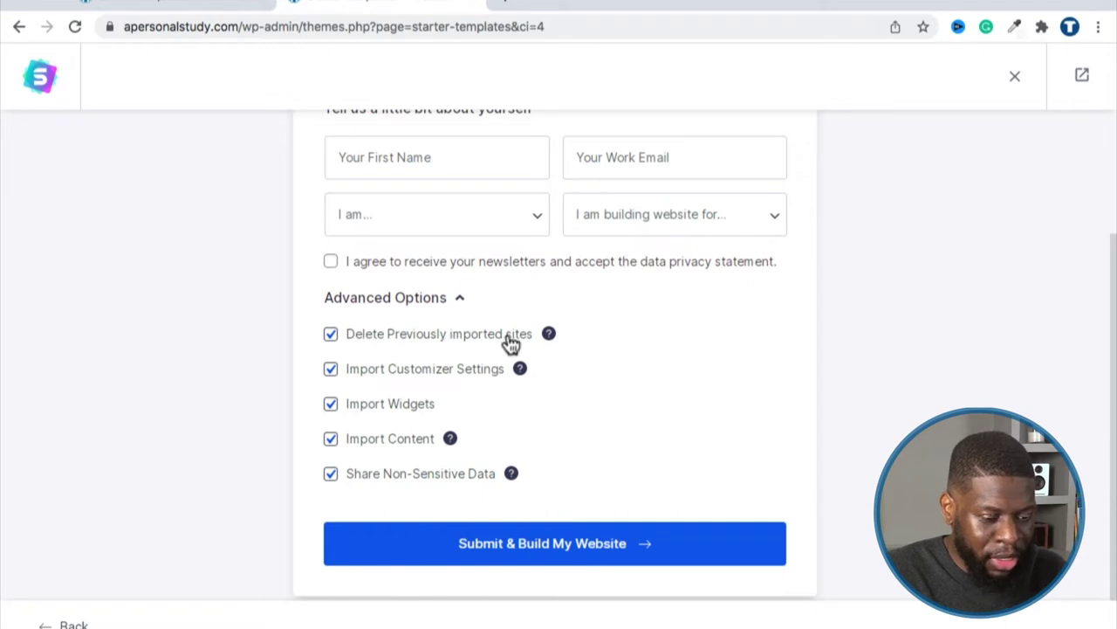
Untick Share Non-Sensitive Data and build the Real Estate Consultant website
{"action": "mouse_move", "coordinate": [547, 341]}
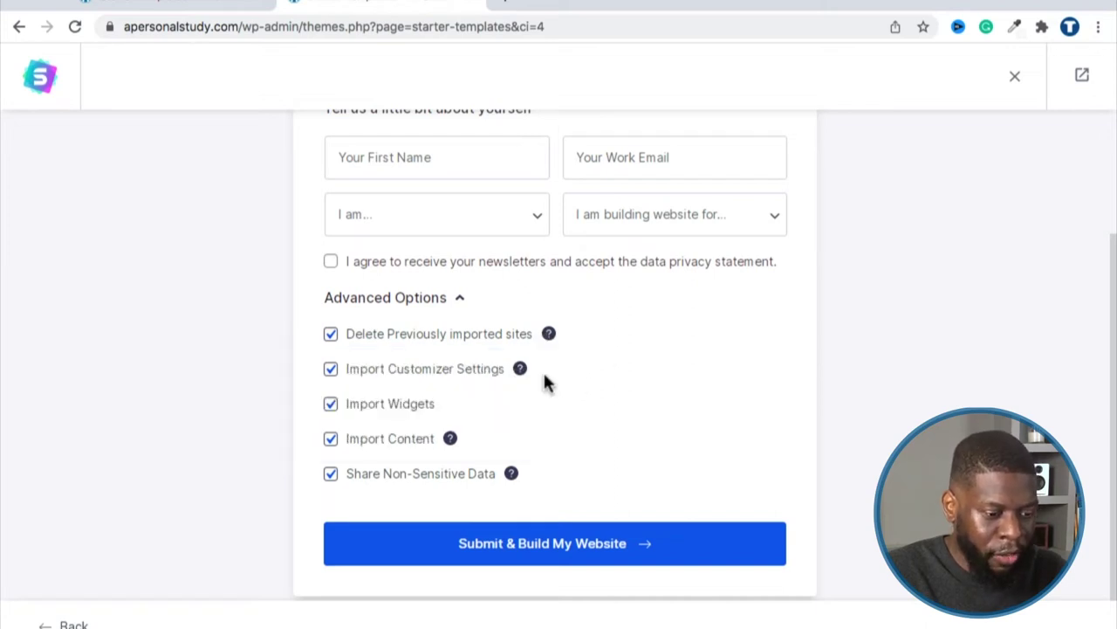
{"action": "mouse_move", "coordinate": [523, 376]}
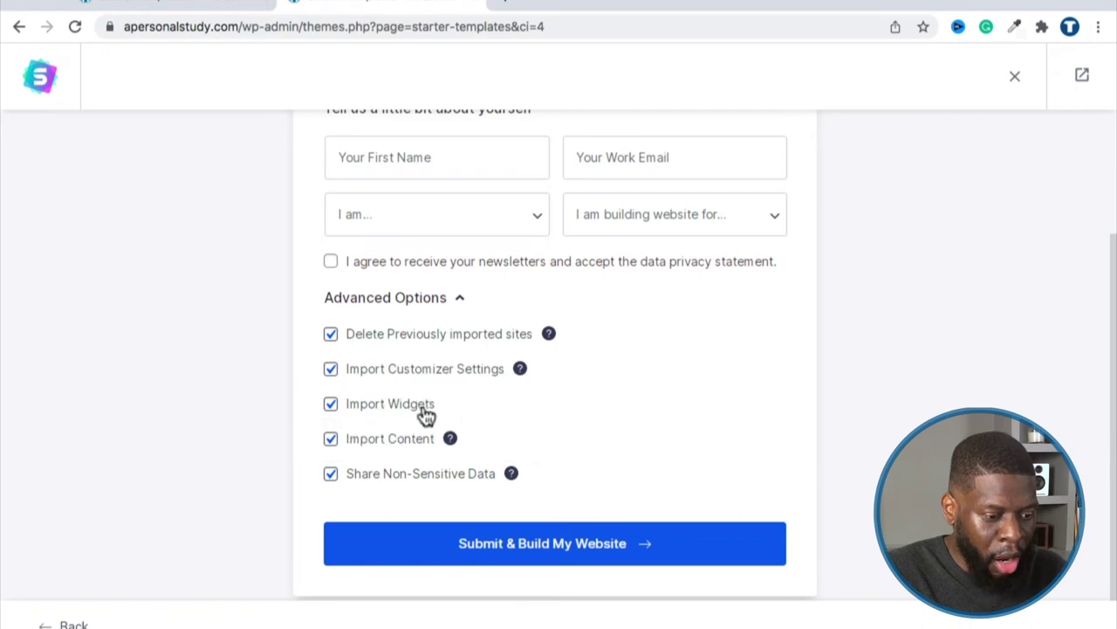
{"action": "mouse_move", "coordinate": [449, 441]}
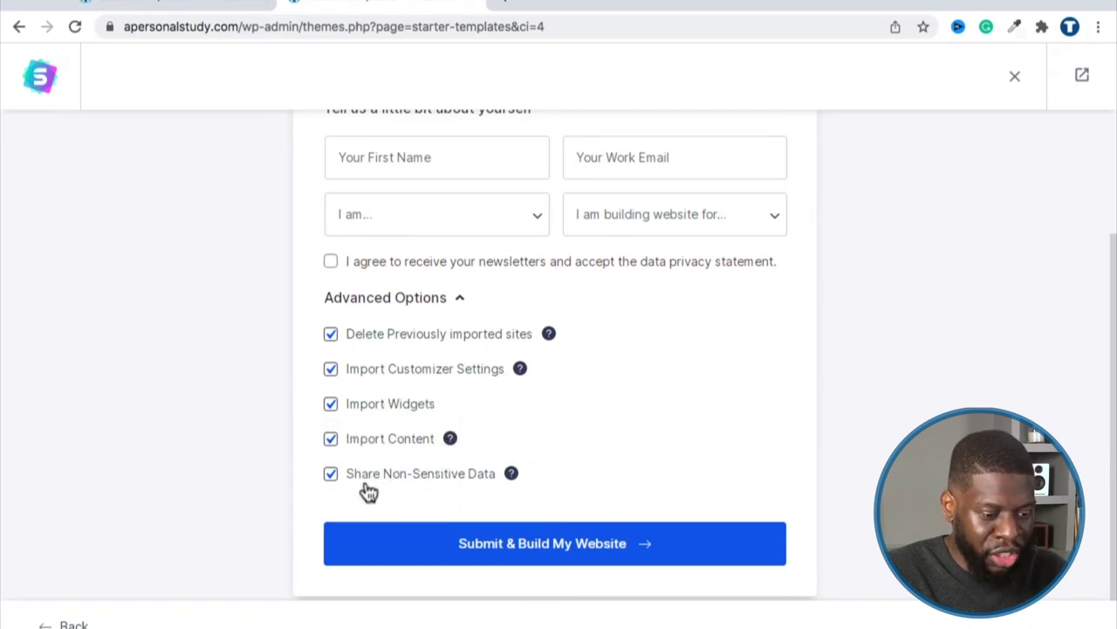
{"action": "left_click", "coordinate": [331, 478]}
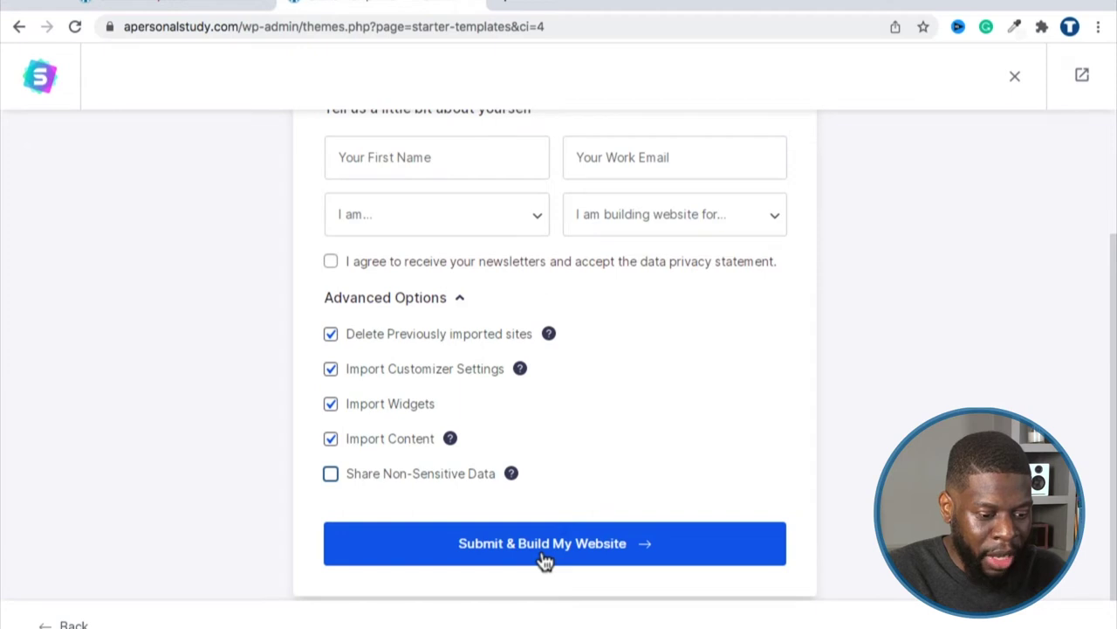
{"action": "left_click", "coordinate": [543, 554]}
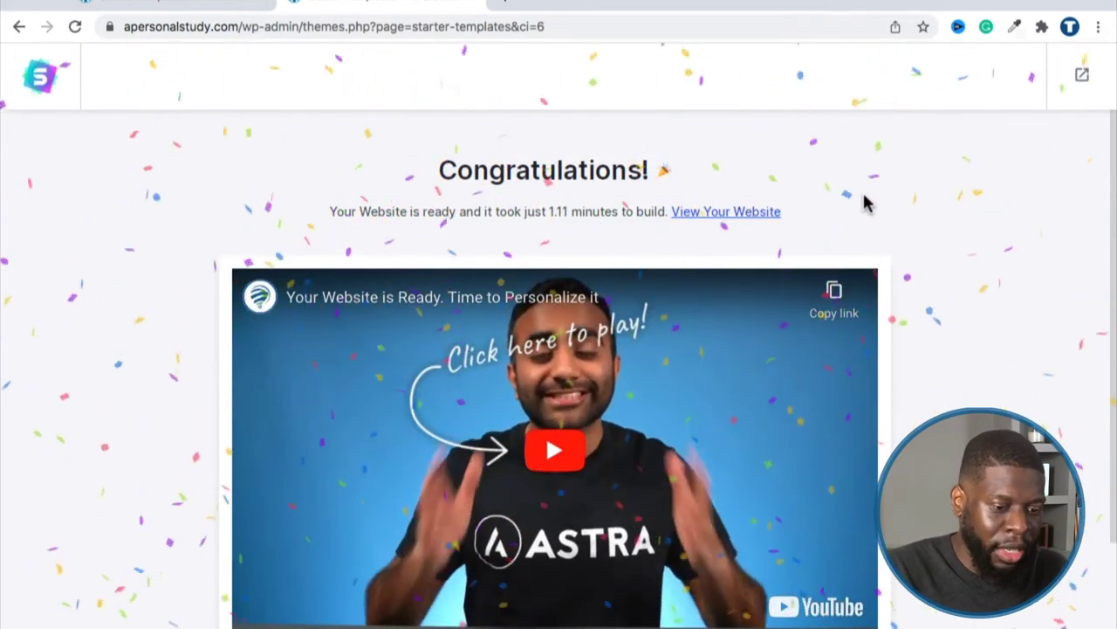
Scroll through the live Real Estate Consultant homepage, then return to the admin Dashboard
{"action": "left_click", "coordinate": [734, 213]}
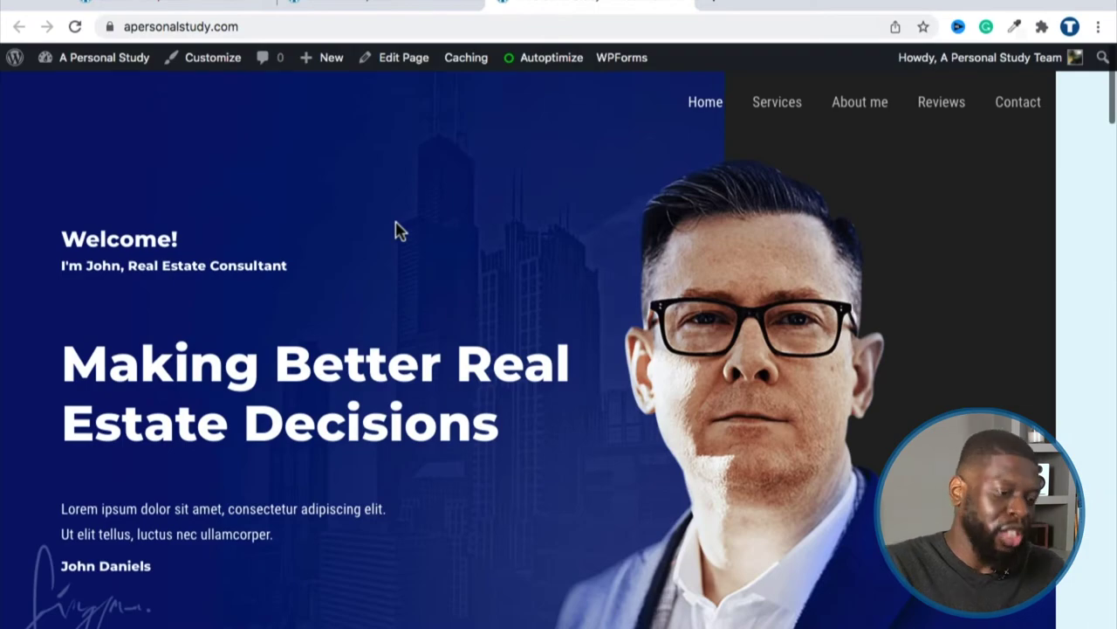
{"action": "scroll", "coordinate": [515, 241], "scroll_direction": "down", "scroll_amount": 20}
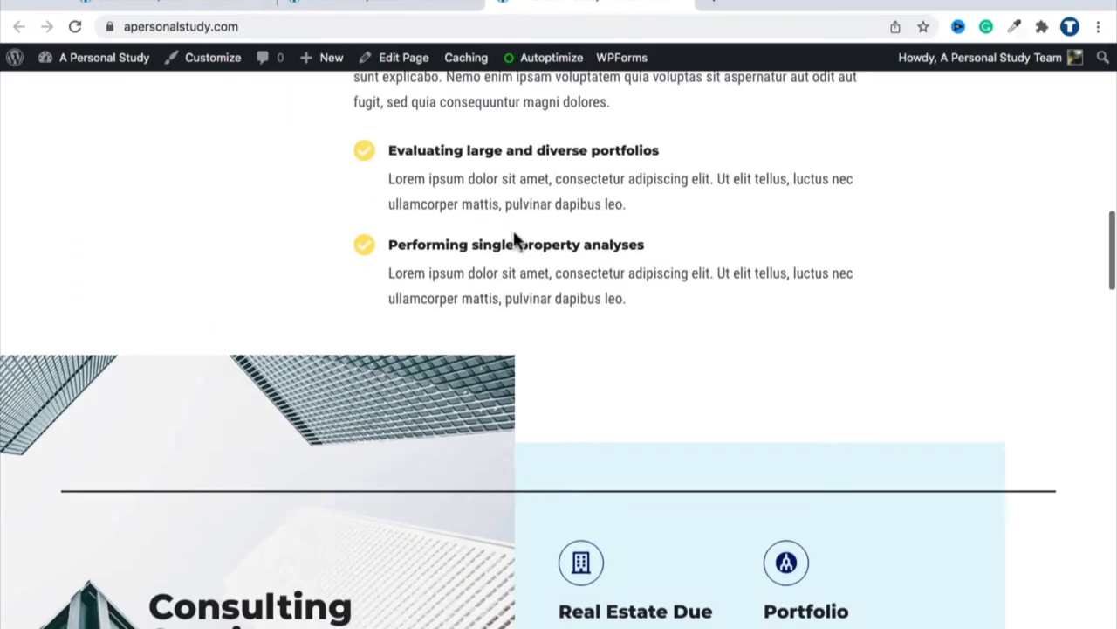
{"action": "scroll", "coordinate": [514, 234], "scroll_direction": "down", "scroll_amount": 10}
{"action": "scroll", "coordinate": [513, 234], "scroll_direction": "up", "scroll_amount": 20}
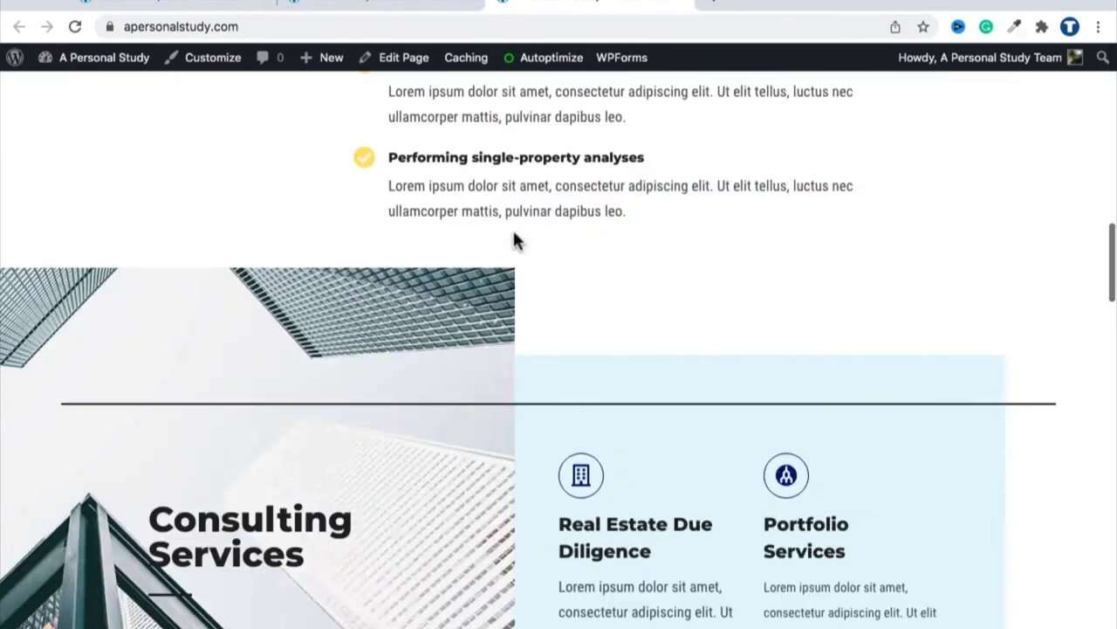
{"action": "scroll", "coordinate": [515, 240], "scroll_direction": "up", "scroll_amount": 5}
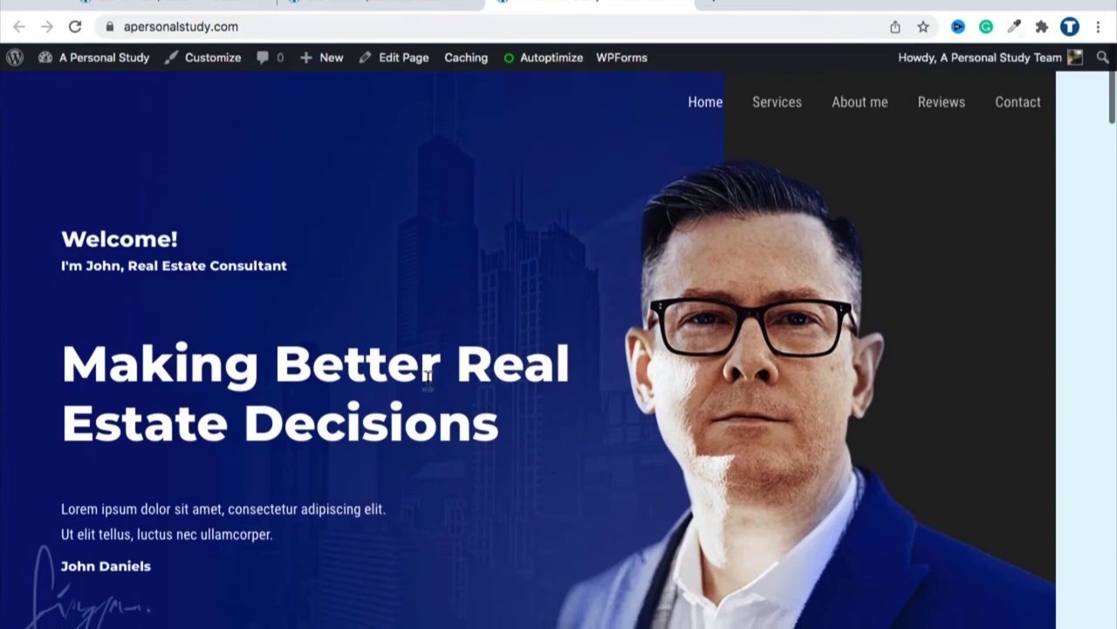
{"action": "mouse_move", "coordinate": [96, 58]}
{"action": "left_click", "coordinate": [86, 89]}
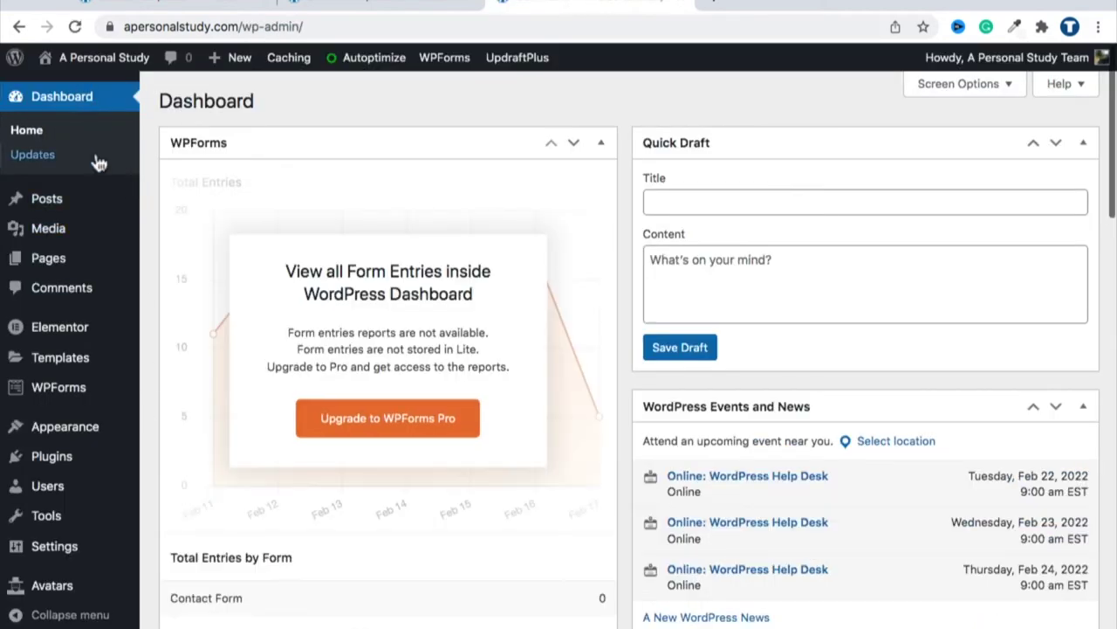
Open the Starter Templates library via See Library on the Installed Plugins page
{"action": "mouse_move", "coordinate": [89, 457]}
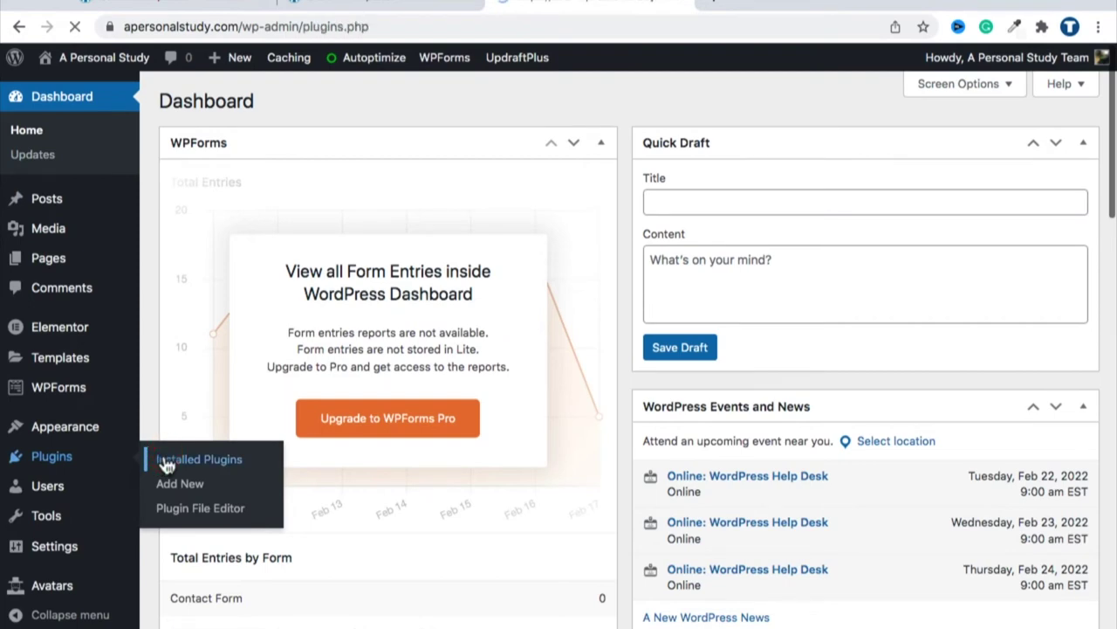
{"action": "scroll", "coordinate": [202, 410], "scroll_direction": "down", "scroll_amount": 10}
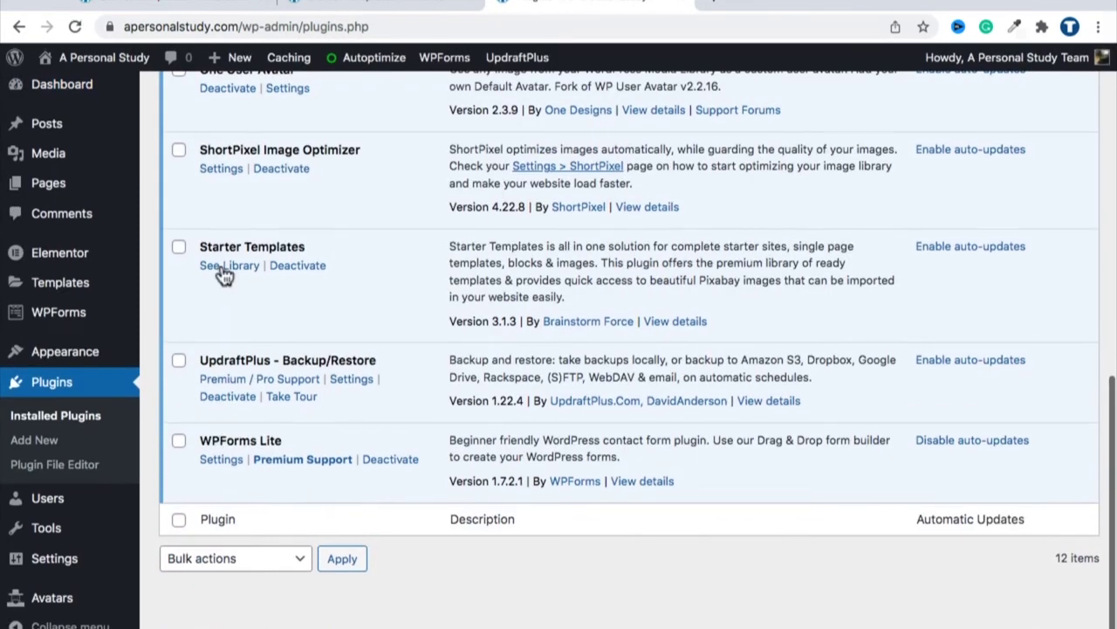
{"action": "left_click", "coordinate": [224, 265]}
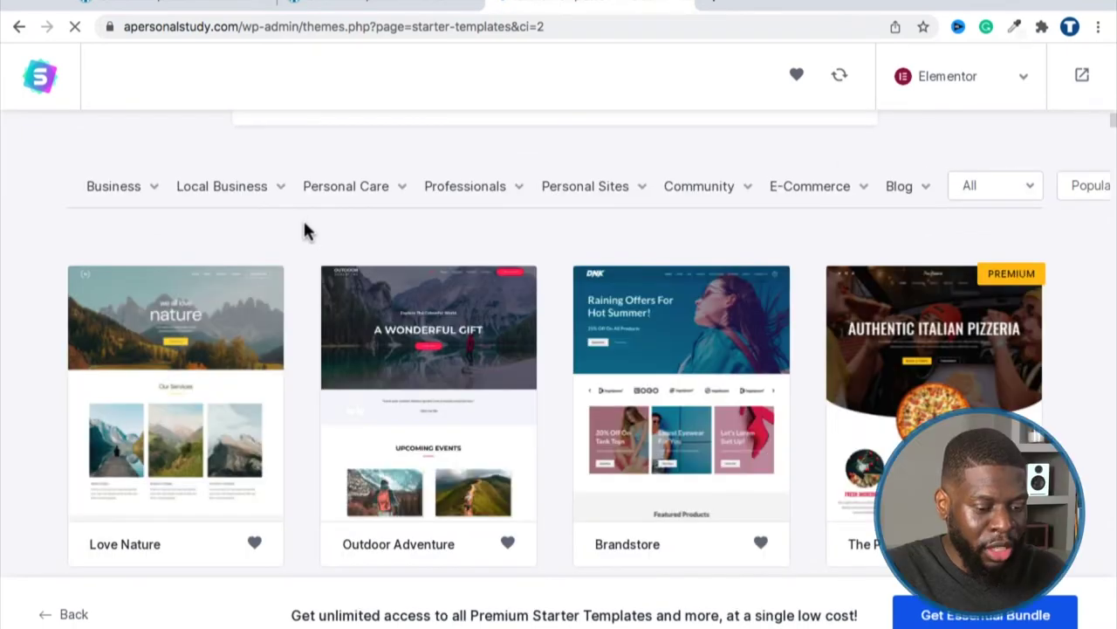
Find the Organic Store template in the library and open its setup
{"action": "scroll", "coordinate": [304, 229], "scroll_direction": "down", "scroll_amount": 5}
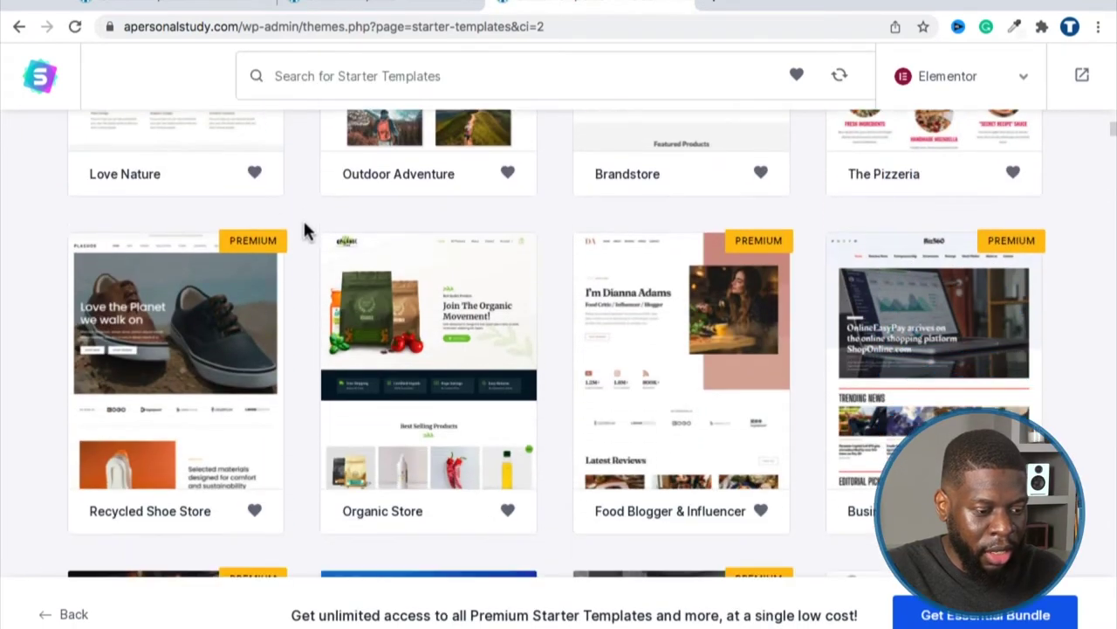
{"action": "scroll", "coordinate": [305, 228], "scroll_direction": "up", "scroll_amount": 6}
{"action": "mouse_move", "coordinate": [307, 229]}
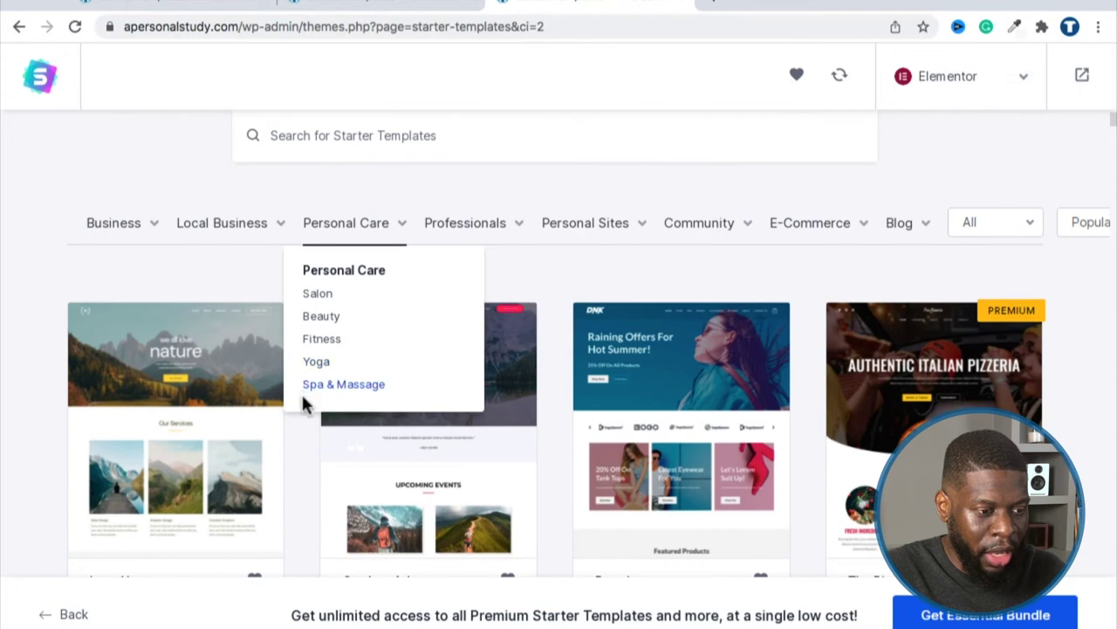
{"action": "scroll", "coordinate": [303, 441], "scroll_direction": "down", "scroll_amount": 4}
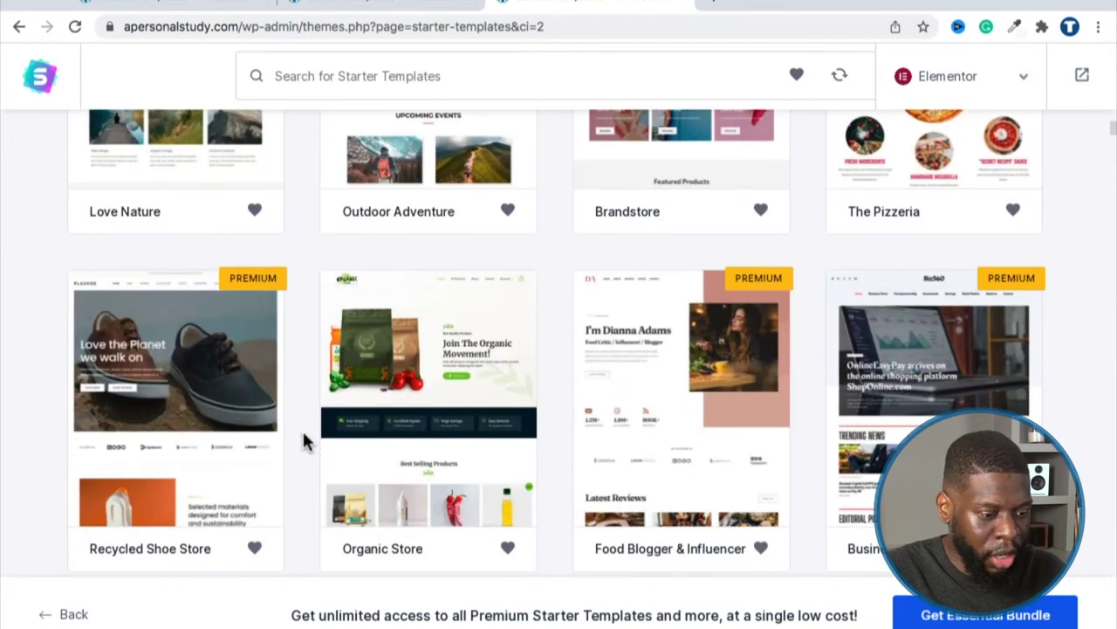
{"action": "left_click", "coordinate": [376, 429]}
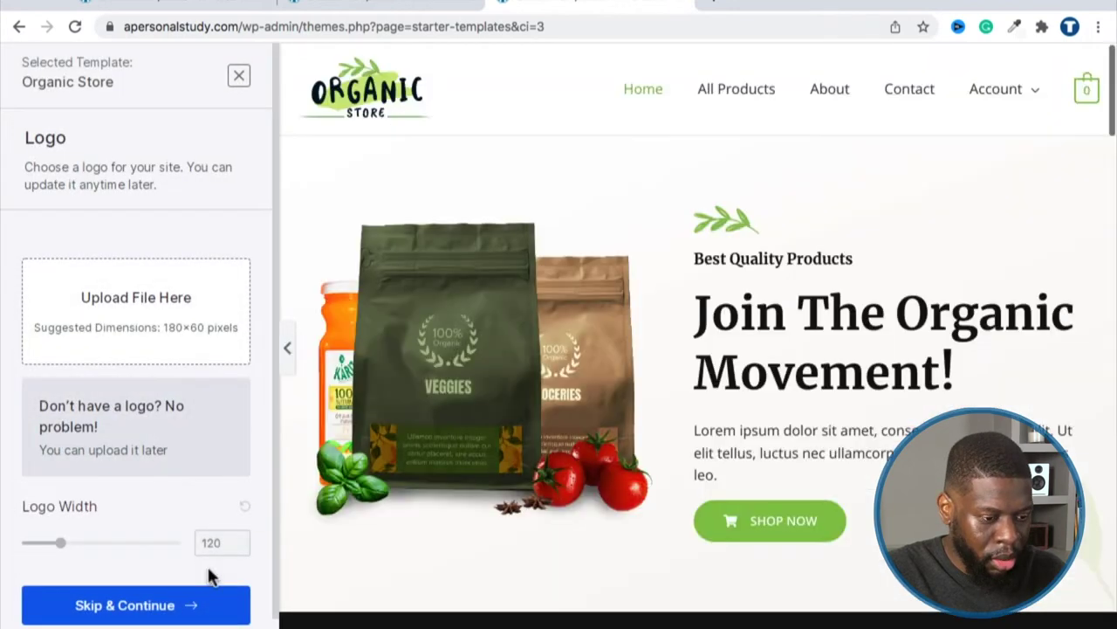
Skip the logo step and accept the default colours and fonts
{"action": "left_click", "coordinate": [203, 611]}
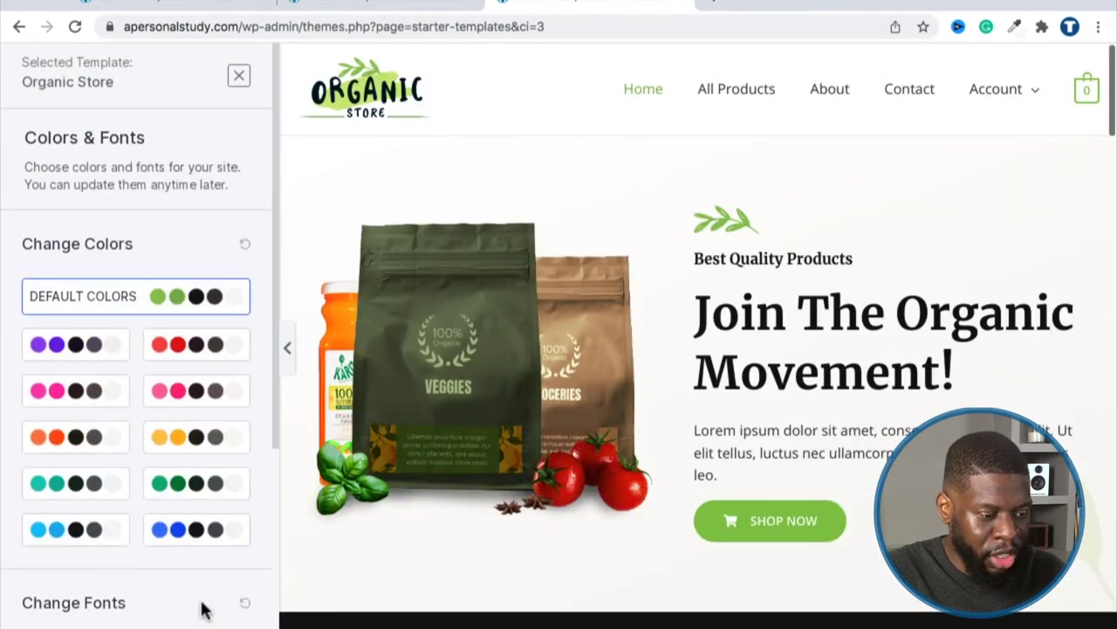
{"action": "scroll", "coordinate": [203, 597], "scroll_direction": "down", "scroll_amount": 3}
{"action": "left_click", "coordinate": [181, 566]}
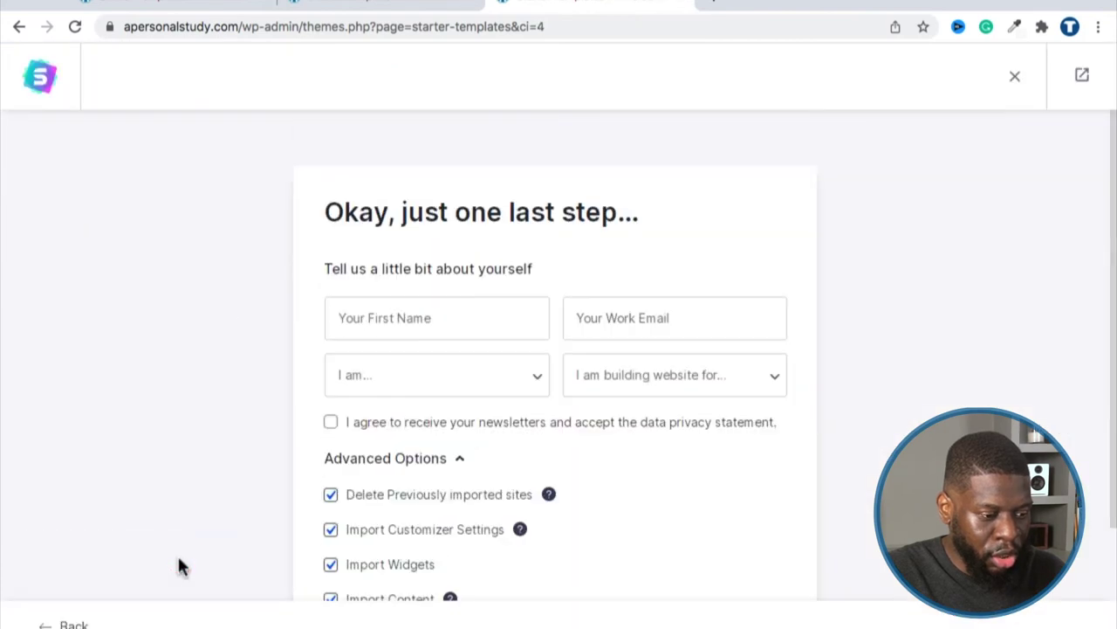
{"action": "scroll", "coordinate": [365, 384], "scroll_direction": "down", "scroll_amount": 2}
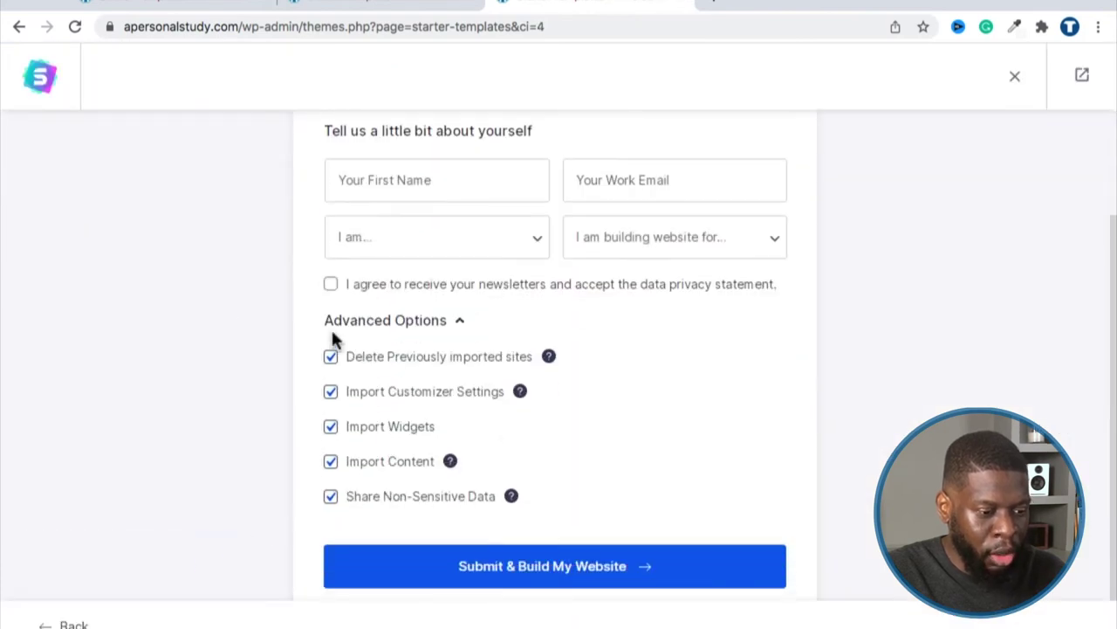
{"action": "scroll", "coordinate": [352, 374], "scroll_direction": "up", "scroll_amount": 1}
{"action": "scroll", "coordinate": [352, 374], "scroll_direction": "down", "scroll_amount": 1}
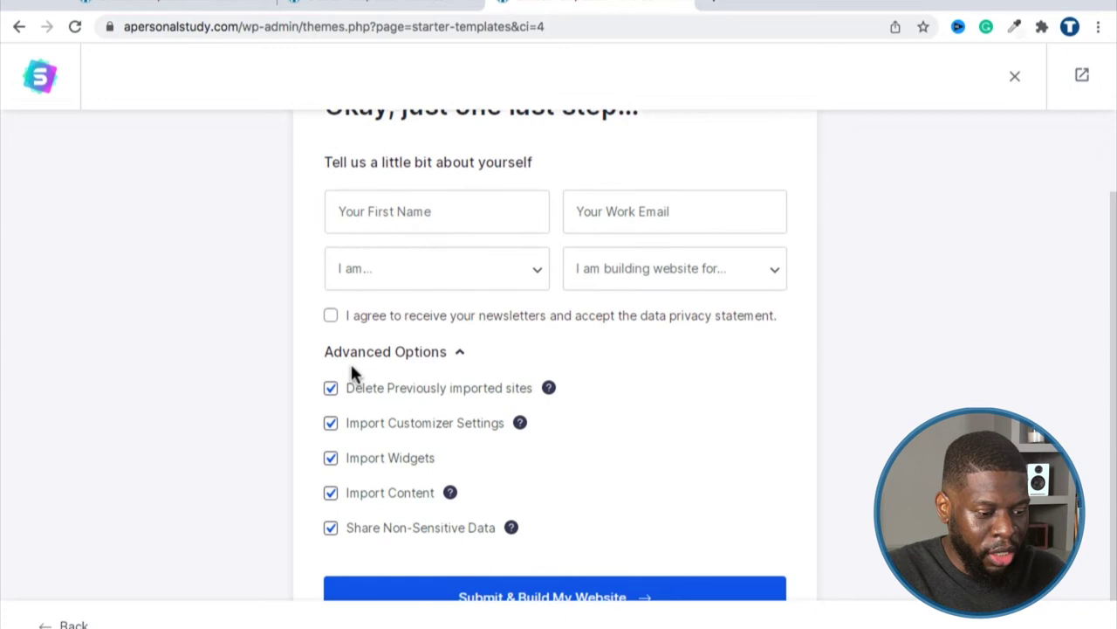
Untick Customizer, Widgets, Content and Share Data, then build the Organic Store site
{"action": "left_click", "coordinate": [331, 416]}
{"action": "left_click", "coordinate": [330, 450]}
{"action": "left_click", "coordinate": [330, 485]}
{"action": "left_click", "coordinate": [331, 521]}
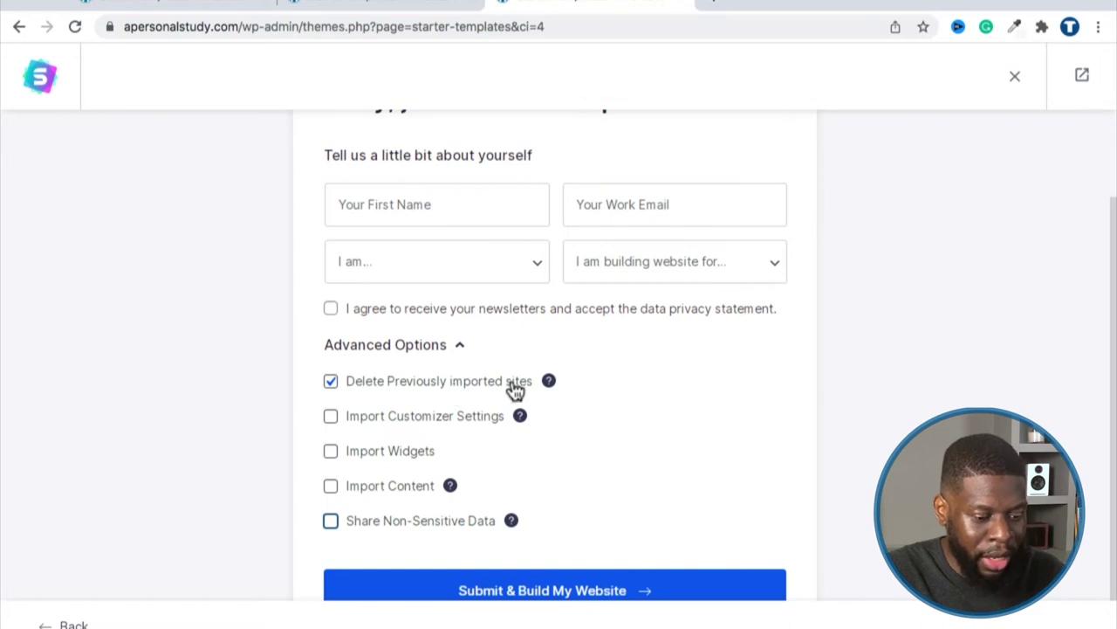
{"action": "scroll", "coordinate": [513, 393], "scroll_direction": "down", "scroll_amount": 1}
{"action": "left_click", "coordinate": [614, 545]}
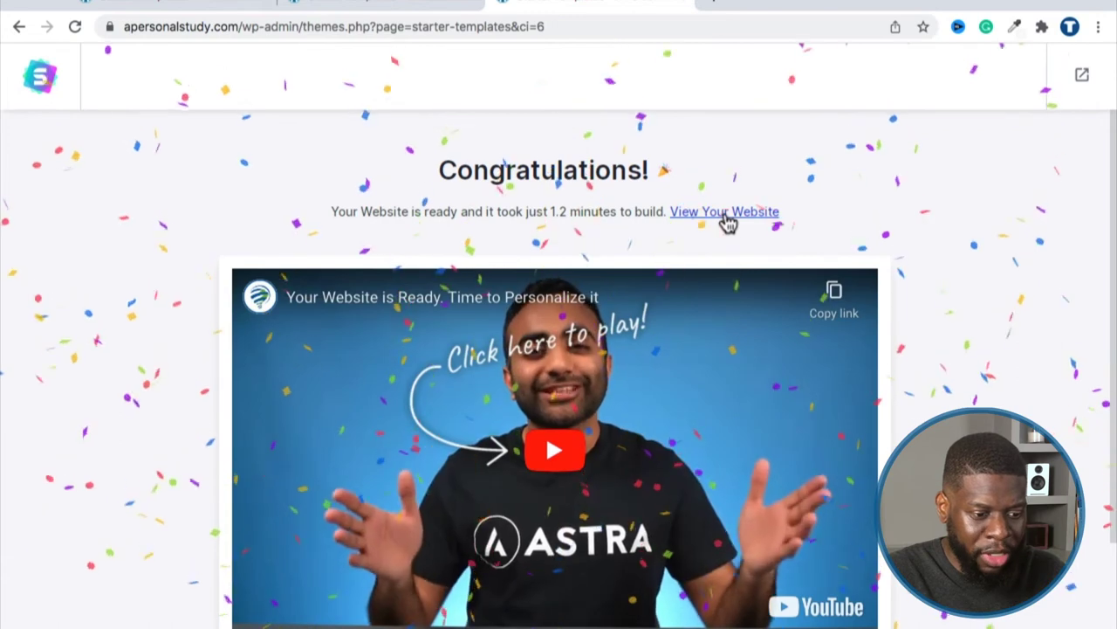
Open the finished Organic Store website live from the congratulations page
{"action": "left_click", "coordinate": [725, 214]}
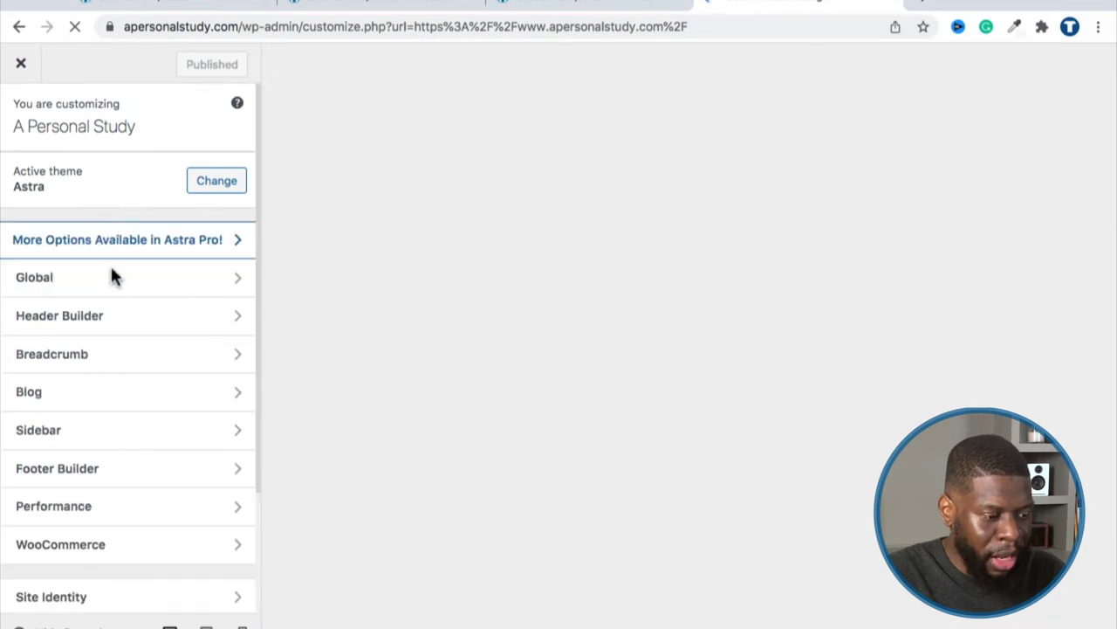
Remove the Organic Store logo under Header Builder > Site Title & Logo and publish
{"action": "scroll", "coordinate": [148, 299], "scroll_direction": "down", "scroll_amount": 1}
{"action": "left_click", "coordinate": [186, 298]}
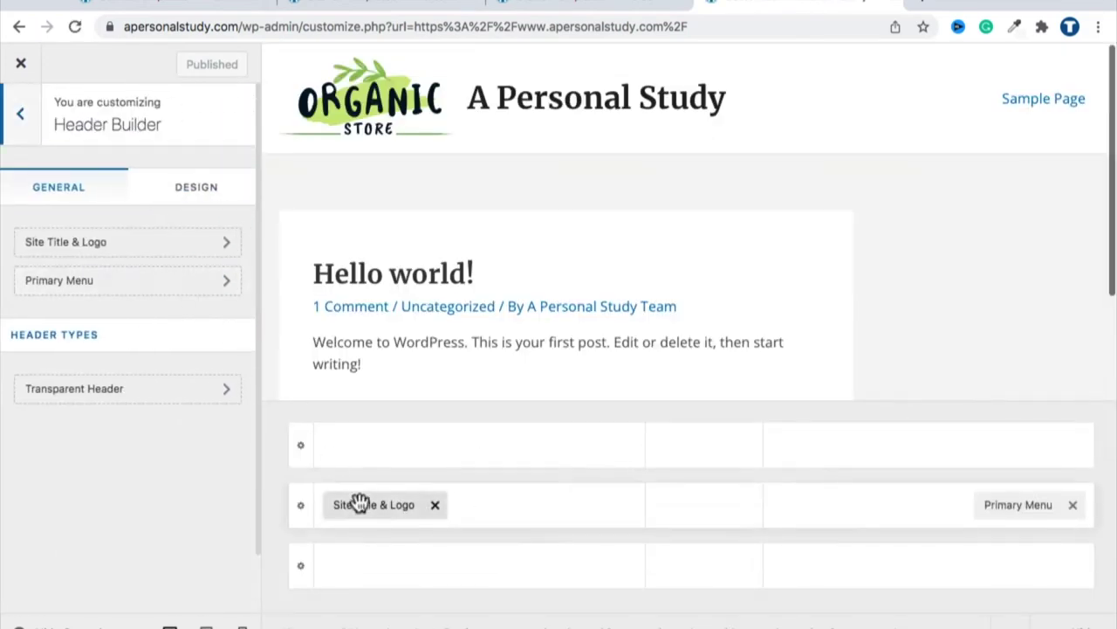
{"action": "left_click", "coordinate": [360, 503]}
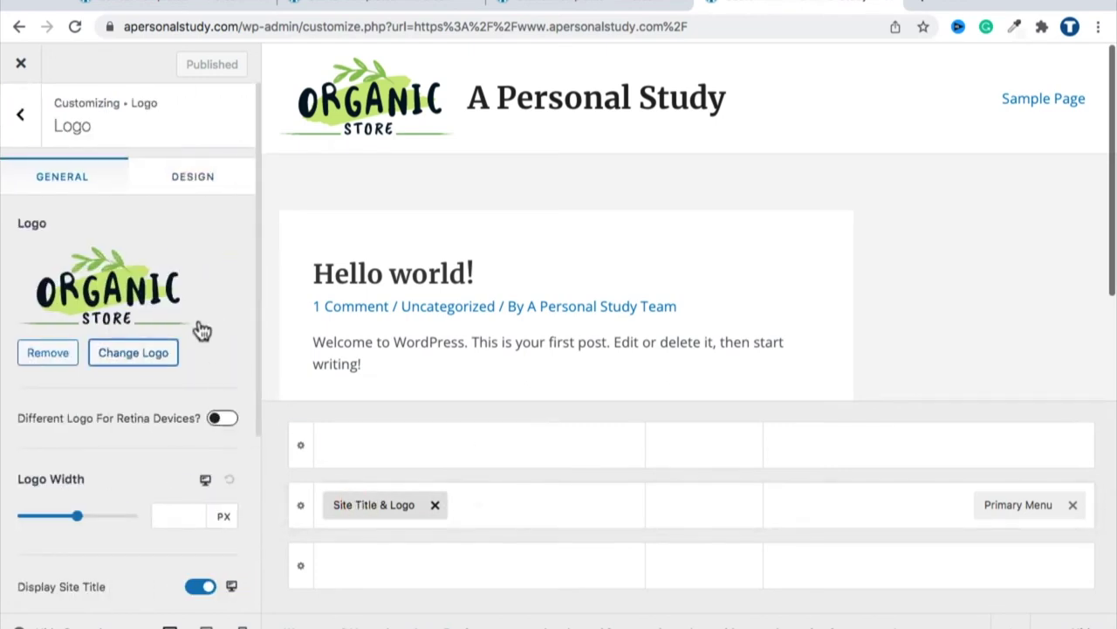
{"action": "left_click", "coordinate": [45, 353]}
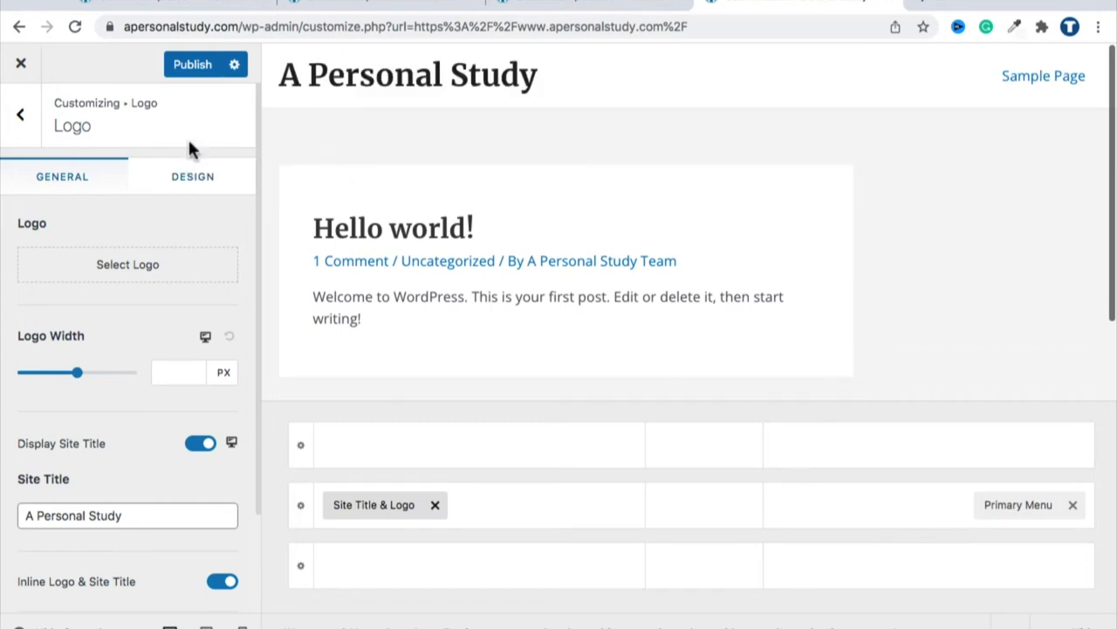
{"action": "left_click", "coordinate": [192, 65]}
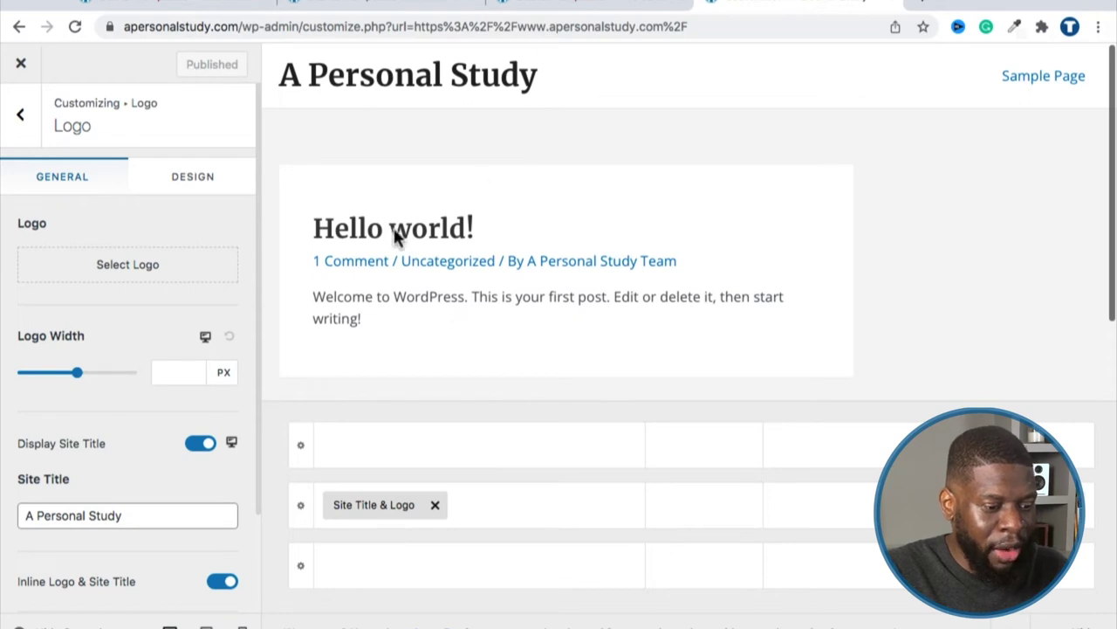
Navigate back to the top-level sections and open Global > Typography
{"action": "scroll", "coordinate": [375, 237], "scroll_direction": "down", "scroll_amount": 2}
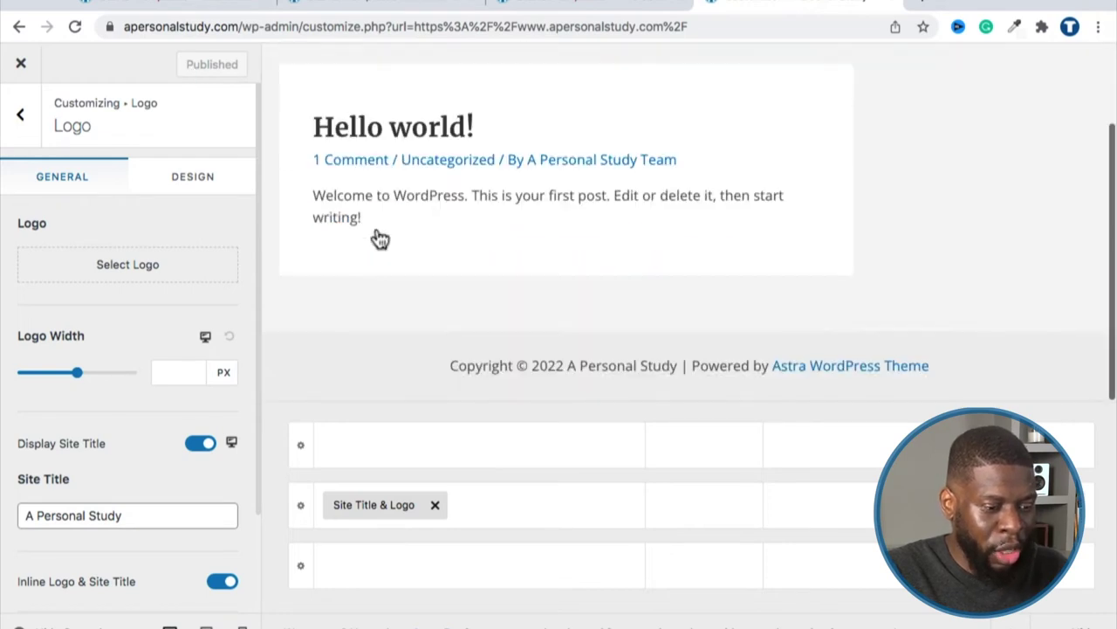
{"action": "scroll", "coordinate": [377, 234], "scroll_direction": "up", "scroll_amount": 2}
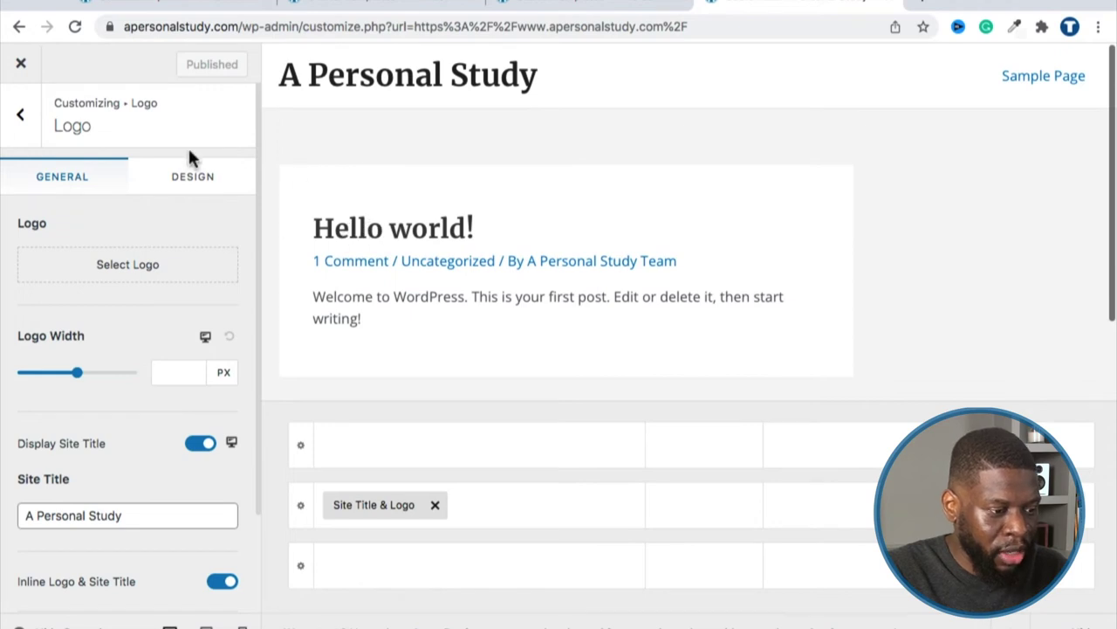
{"action": "left_click", "coordinate": [26, 122]}
{"action": "left_click", "coordinate": [26, 120]}
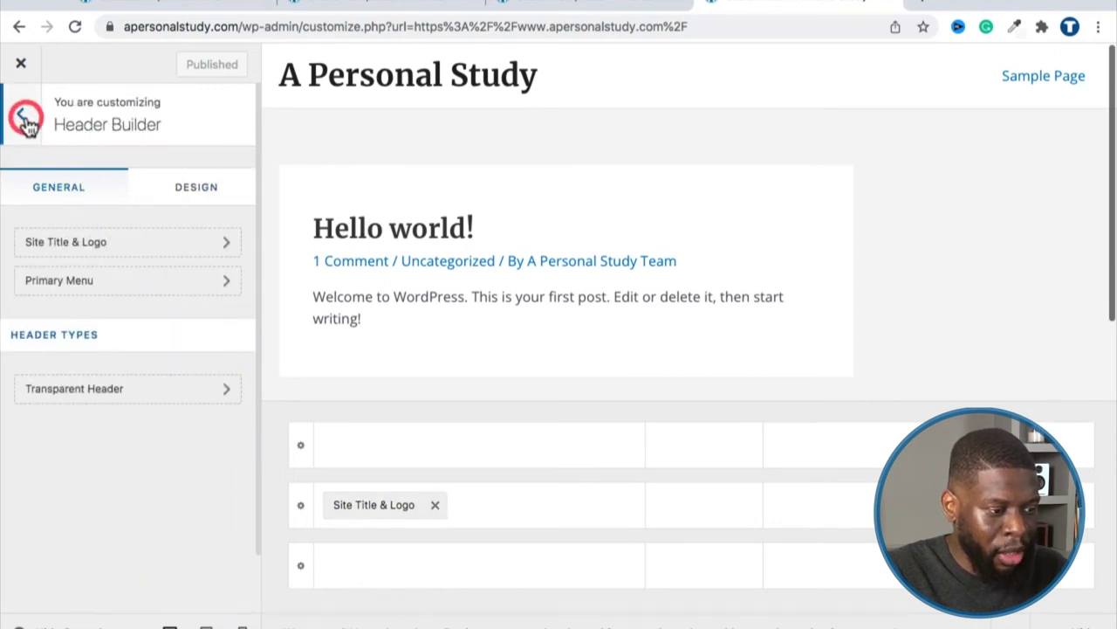
{"action": "left_click", "coordinate": [77, 260]}
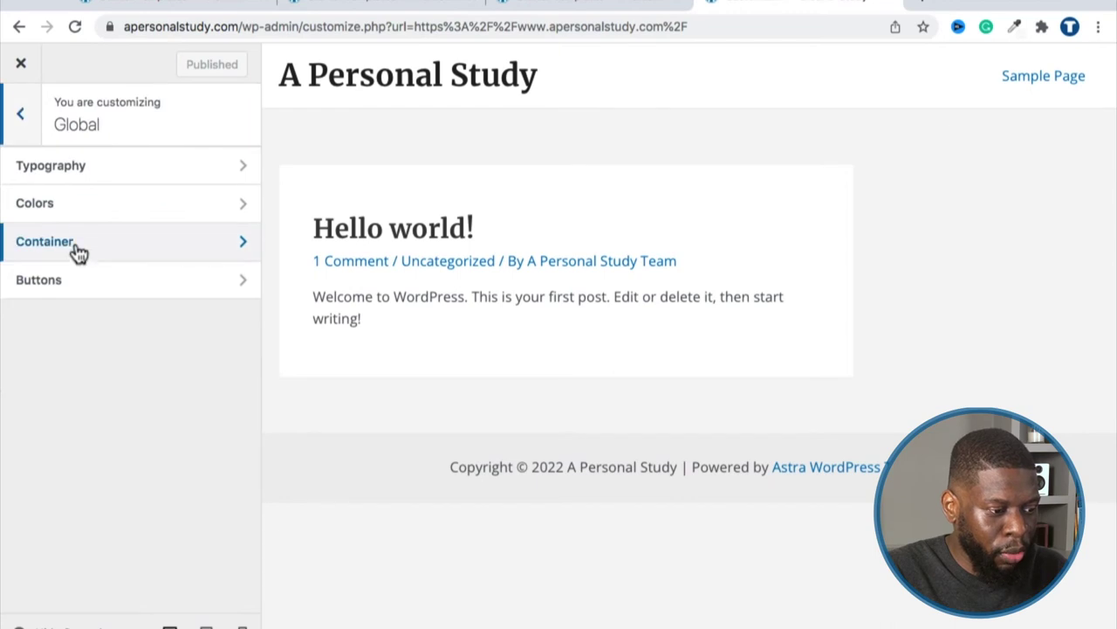
{"action": "left_click", "coordinate": [72, 173]}
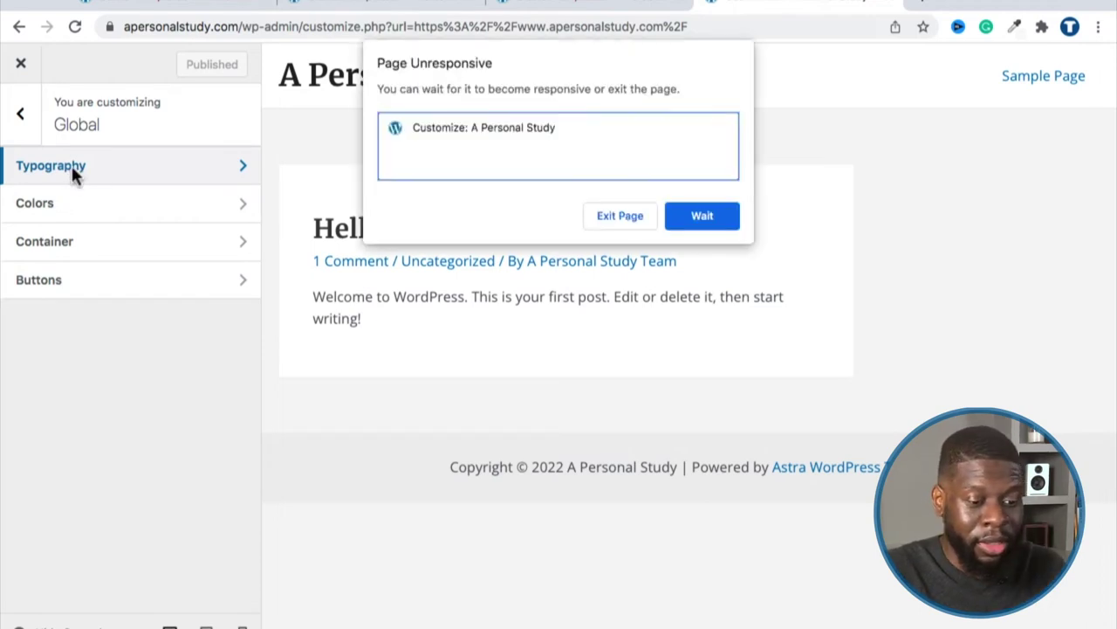
Set the Body Font Family to Inherit
{"action": "left_click", "coordinate": [686, 221]}
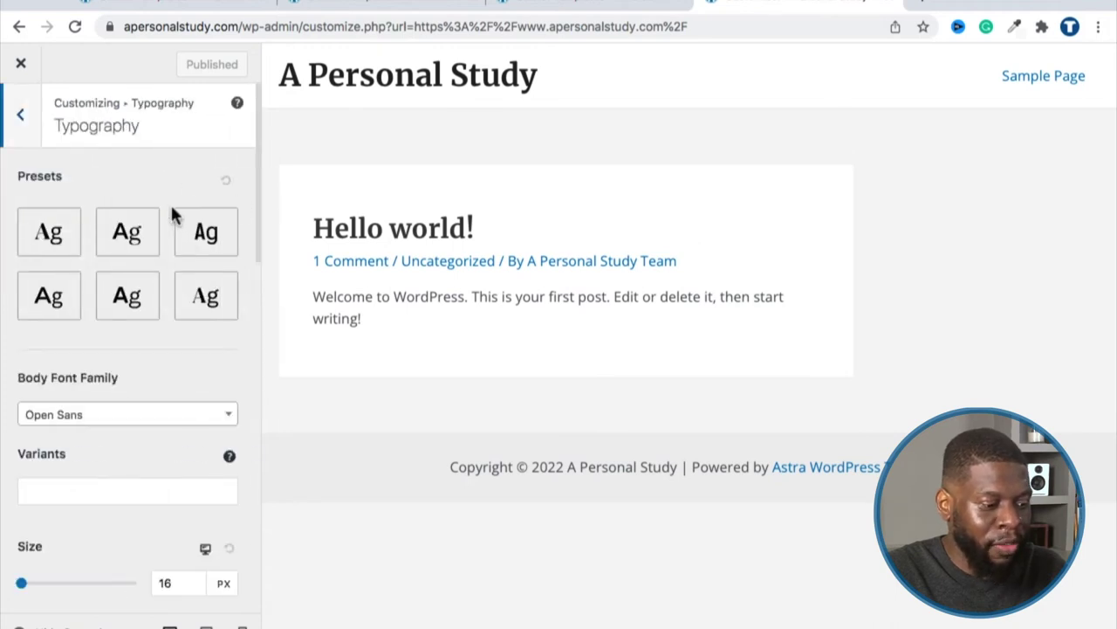
{"action": "scroll", "coordinate": [172, 217], "scroll_direction": "down", "scroll_amount": 1}
{"action": "scroll", "coordinate": [172, 216], "scroll_direction": "down", "scroll_amount": 1}
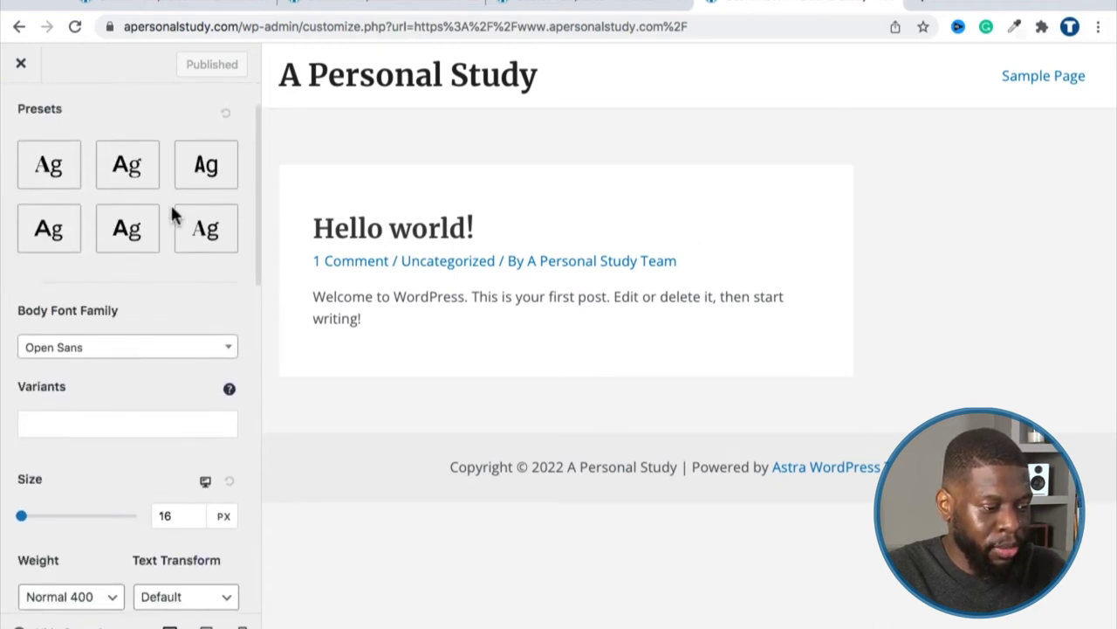
{"action": "left_click", "coordinate": [93, 340]}
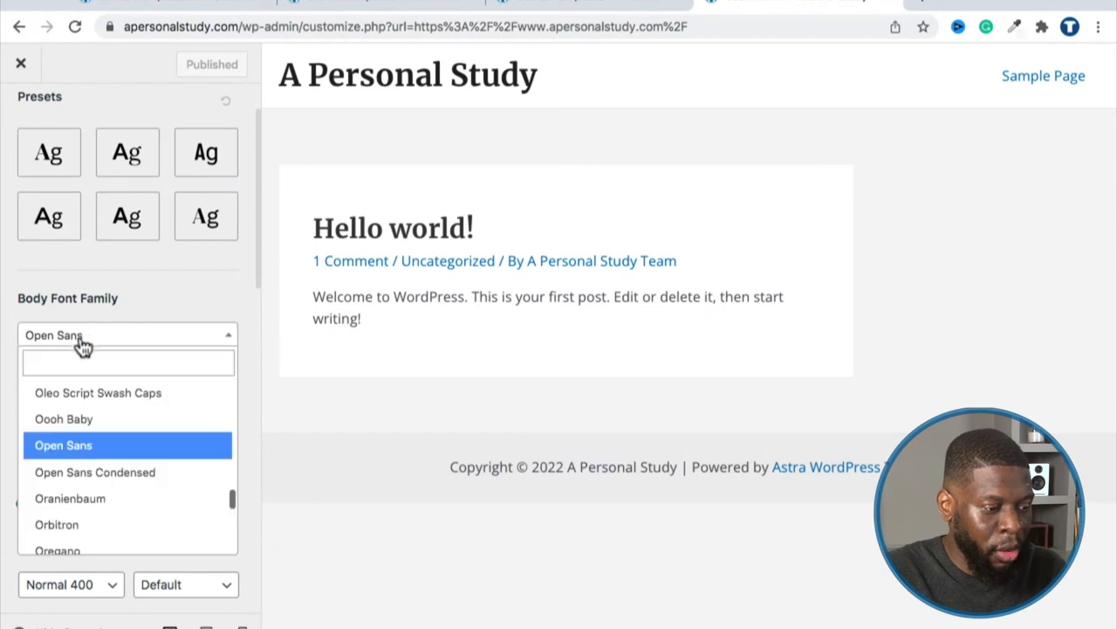
{"action": "type", "text": "inherit"}
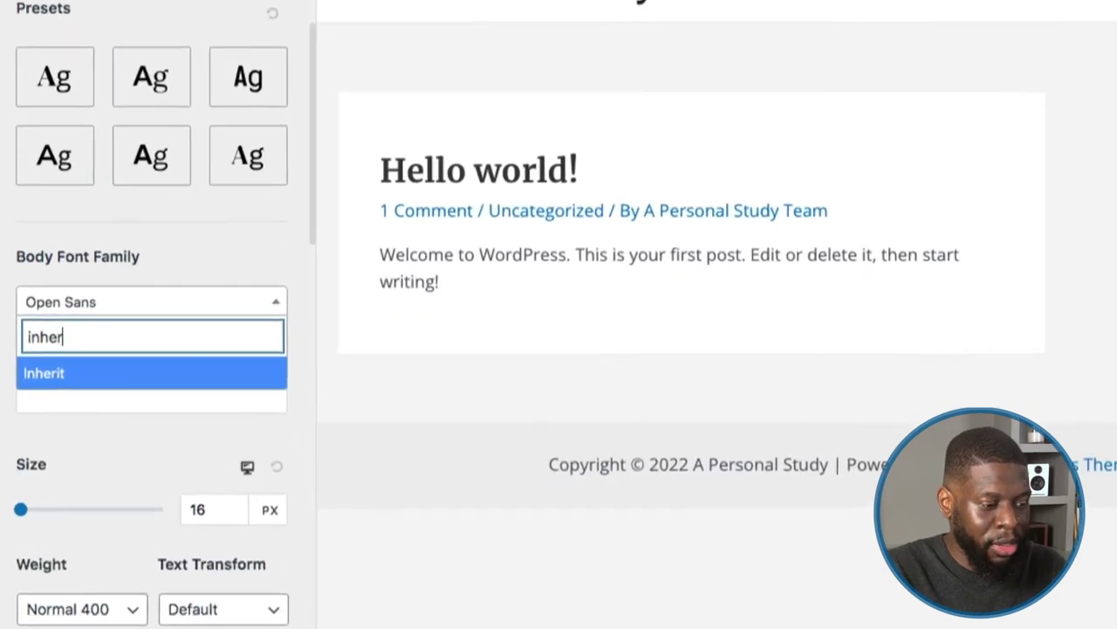
{"action": "left_click", "coordinate": [76, 391]}
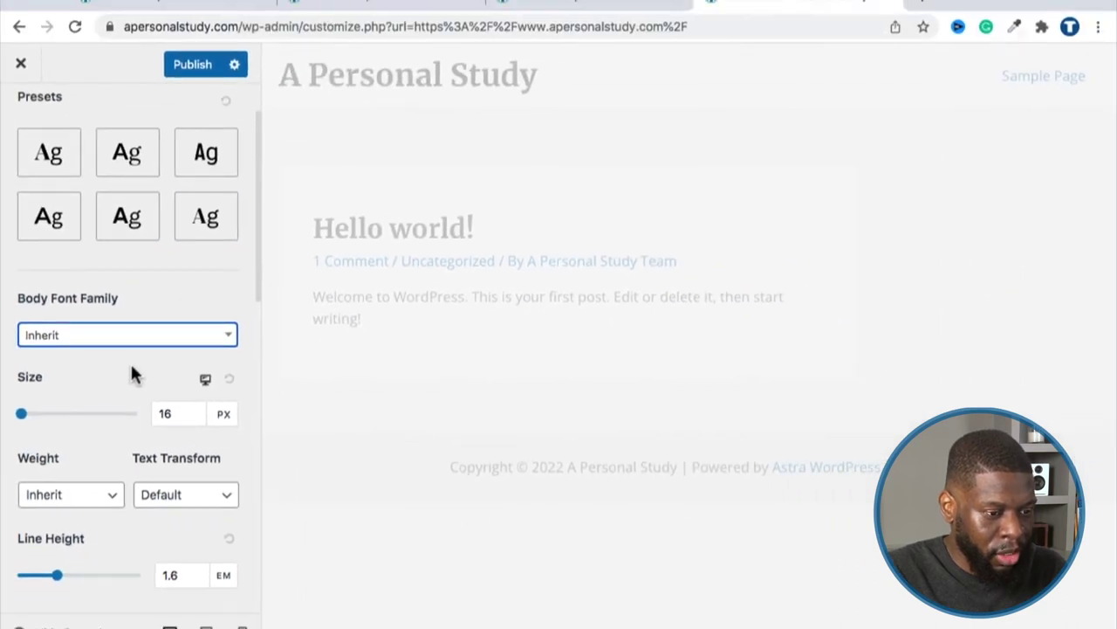
Set the Heading Font Family to Inherit, publish, and close the Customizer
{"action": "scroll", "coordinate": [167, 368], "scroll_direction": "down", "scroll_amount": 5}
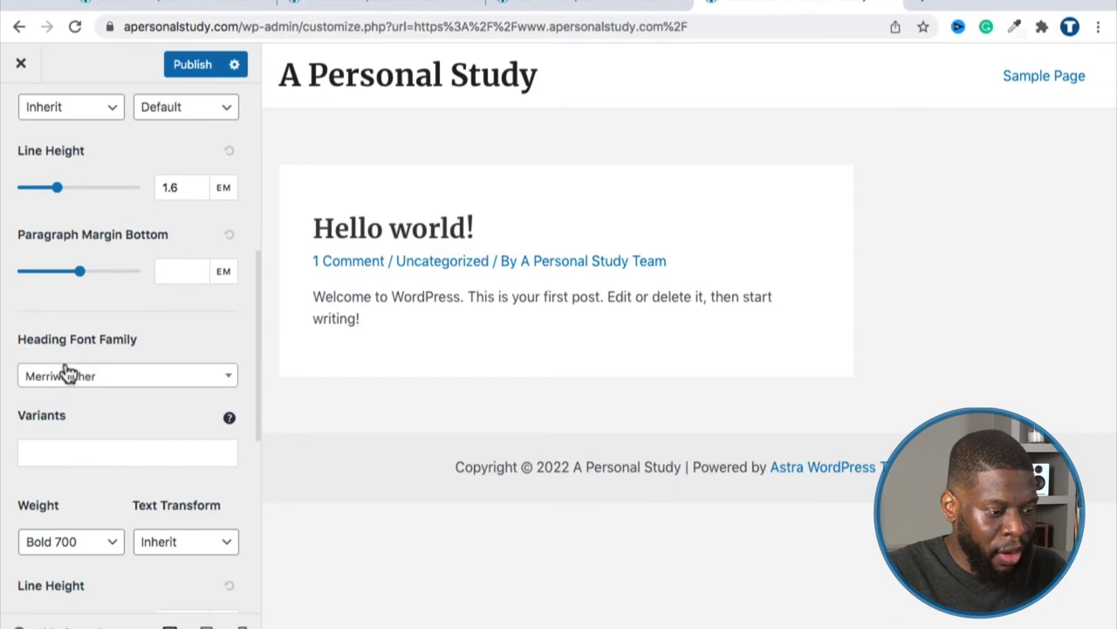
{"action": "left_click", "coordinate": [64, 376]}
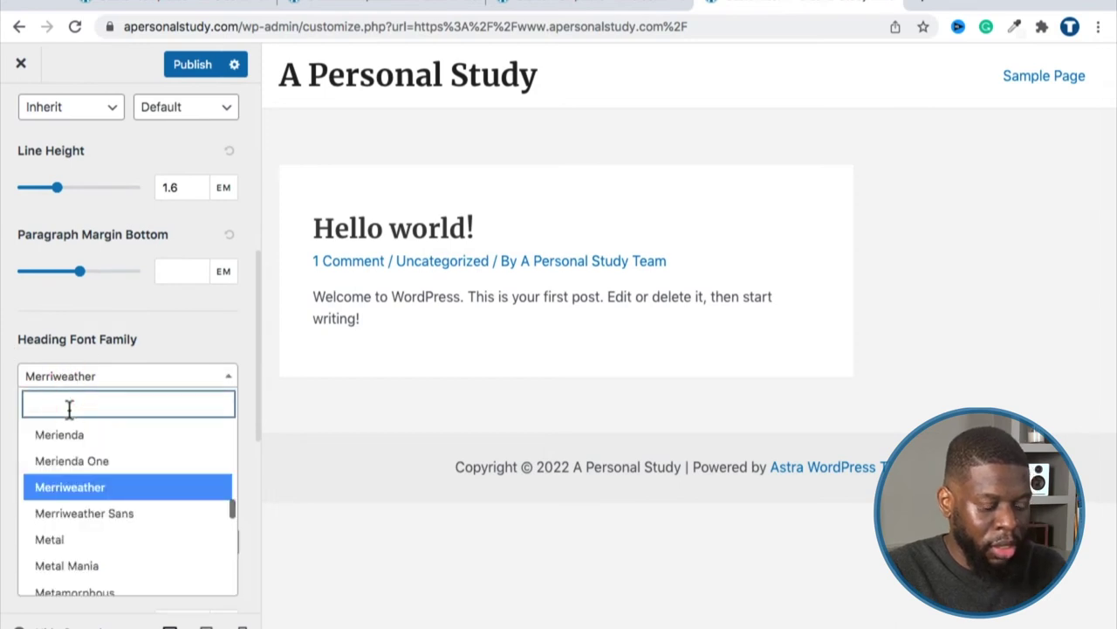
{"action": "type", "text": "inhert"}
{"action": "key", "text": "BackSpace"}
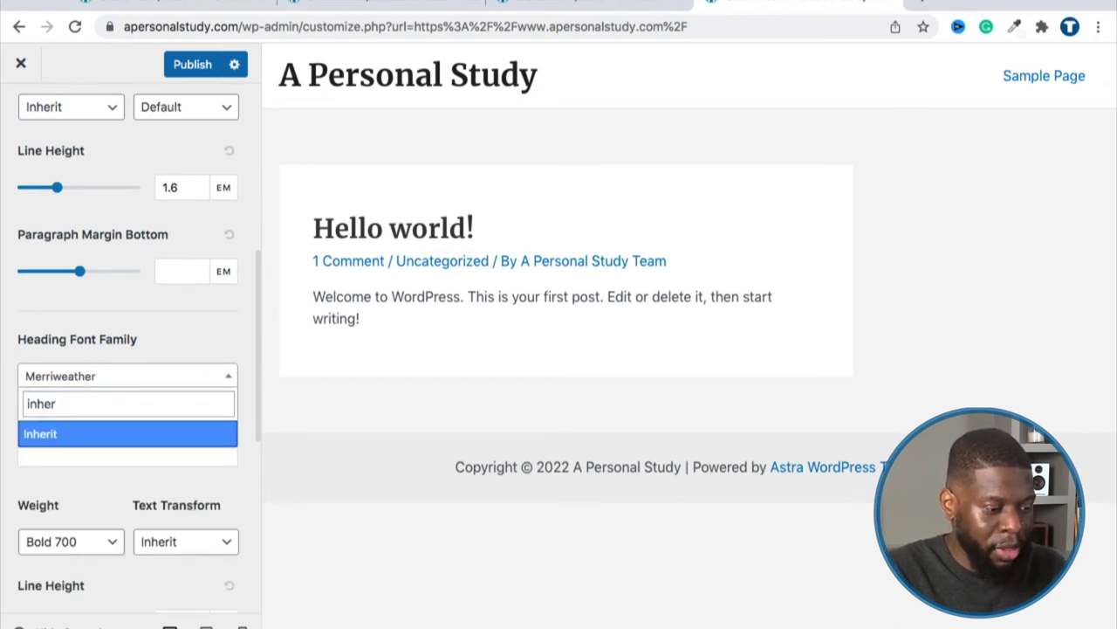
{"action": "left_click", "coordinate": [70, 431]}
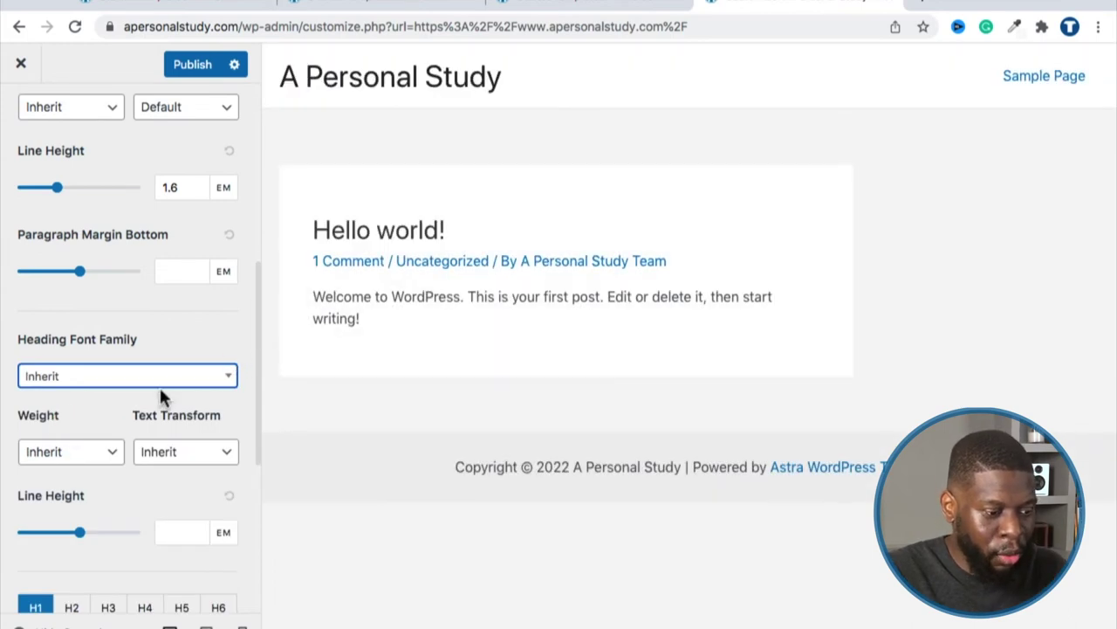
{"action": "scroll", "coordinate": [160, 393], "scroll_direction": "down", "scroll_amount": 9}
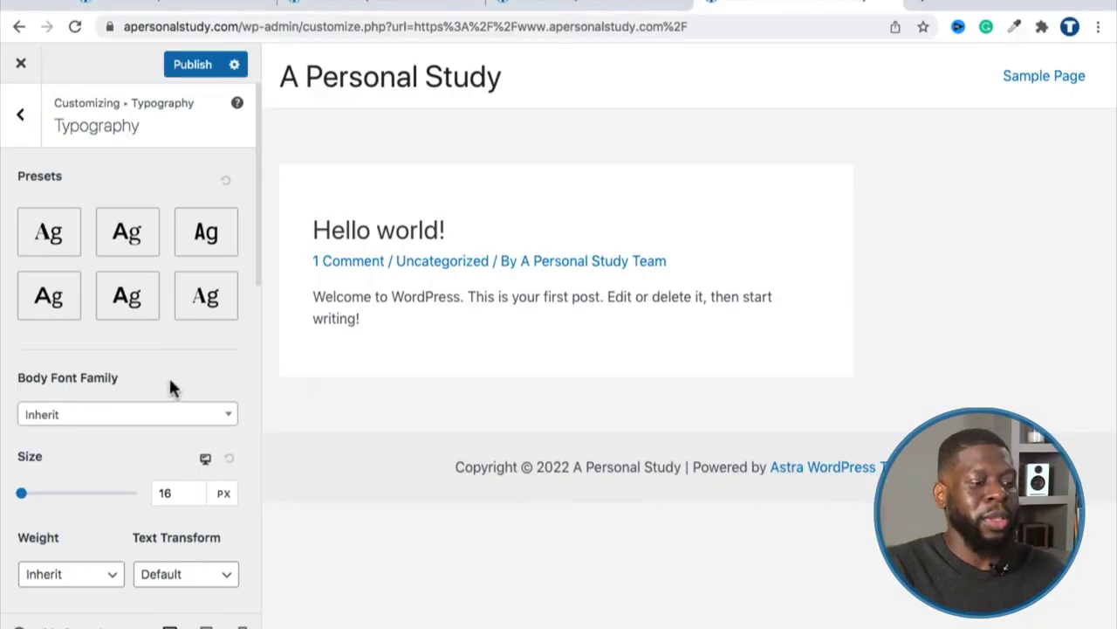
{"action": "left_click", "coordinate": [206, 68]}
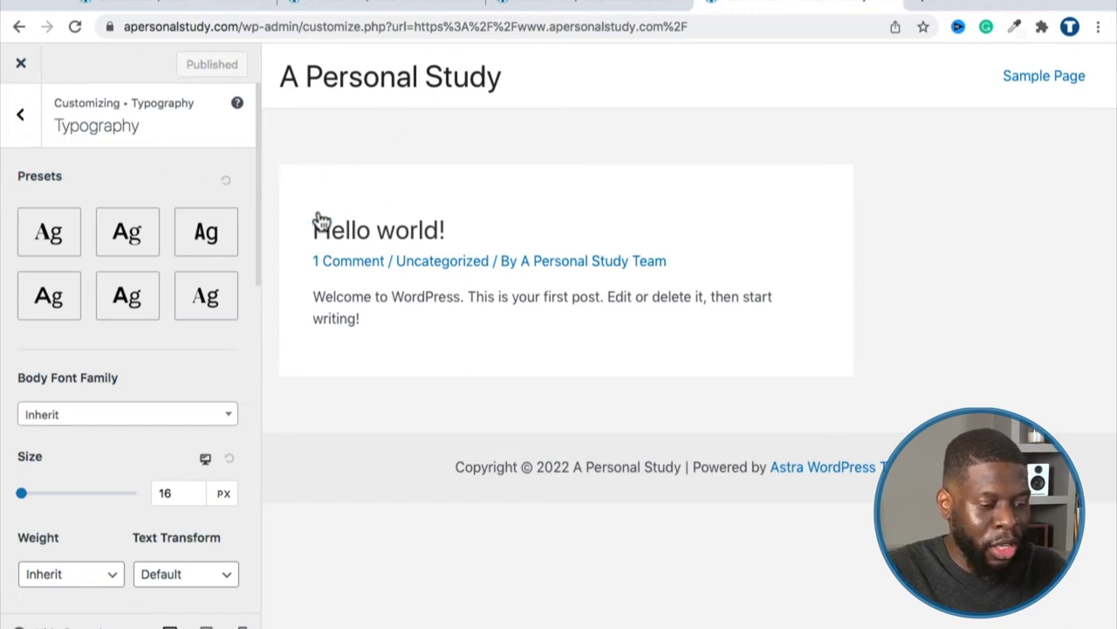
{"action": "left_click", "coordinate": [24, 70]}
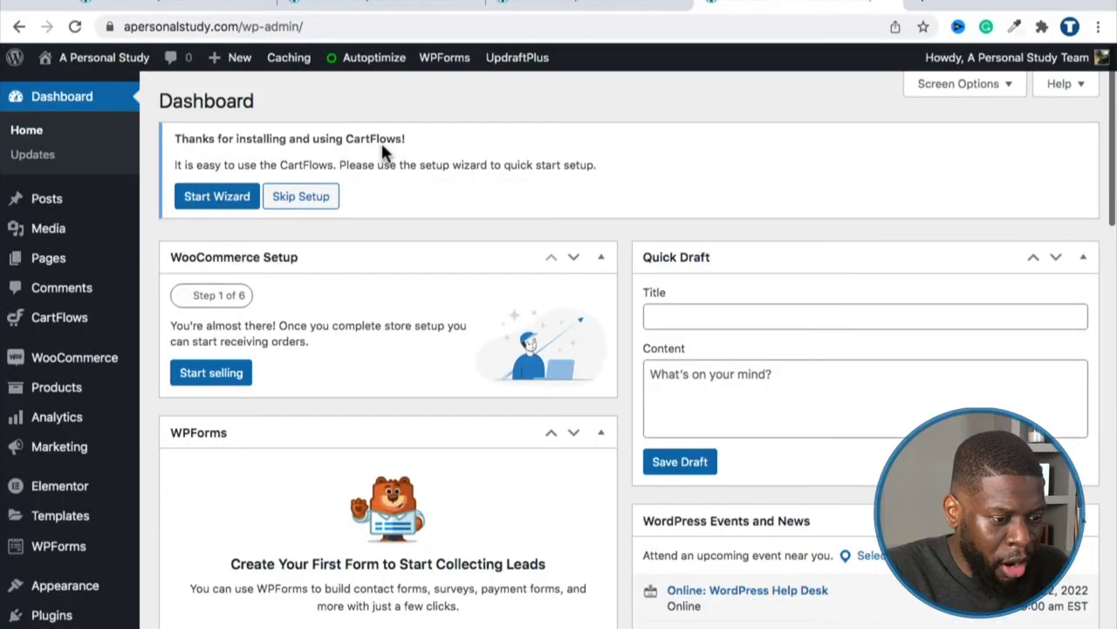
Skip the CartFlows setup notice, then go to Plugins > Installed Plugins
{"action": "left_click", "coordinate": [299, 199]}
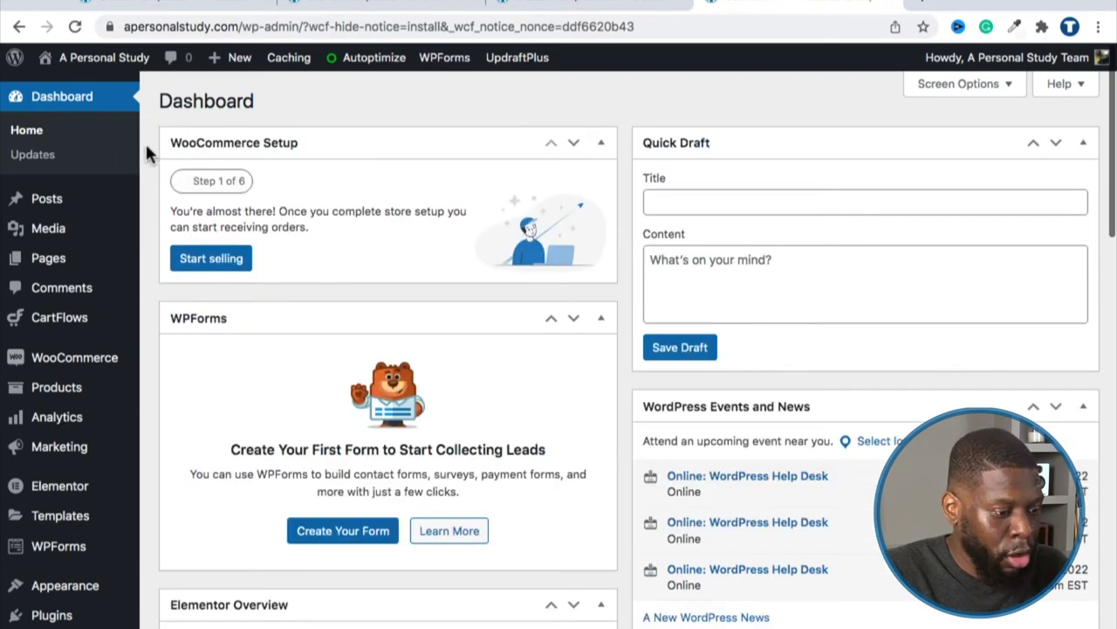
{"action": "scroll", "coordinate": [146, 152], "scroll_direction": "down", "scroll_amount": 1}
{"action": "scroll", "coordinate": [144, 199], "scroll_direction": "down", "scroll_amount": 3}
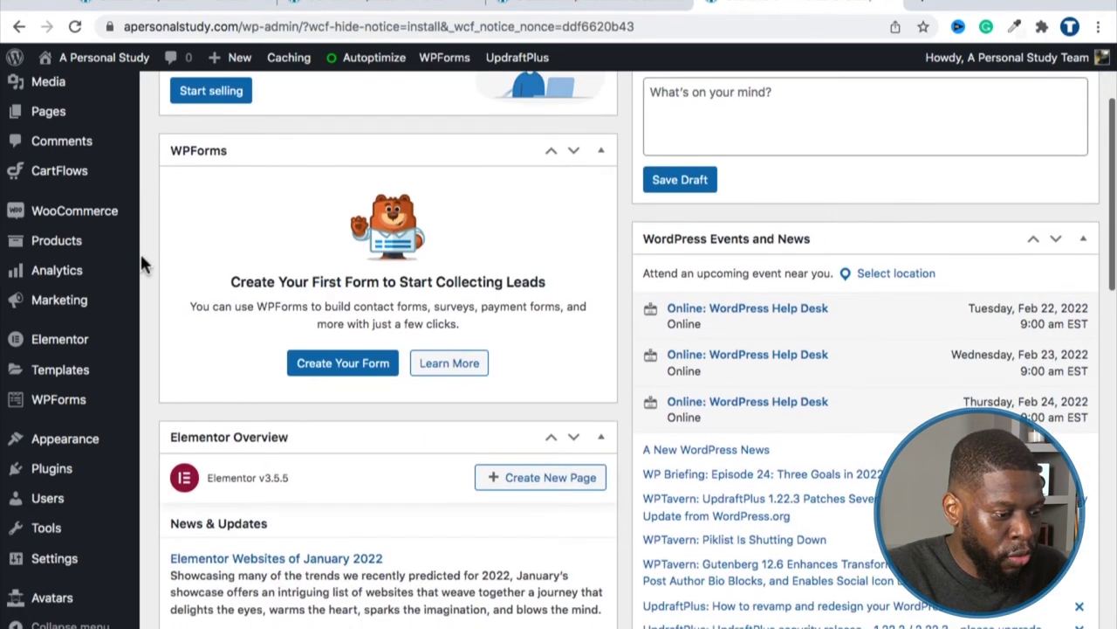
{"action": "mouse_move", "coordinate": [87, 459]}
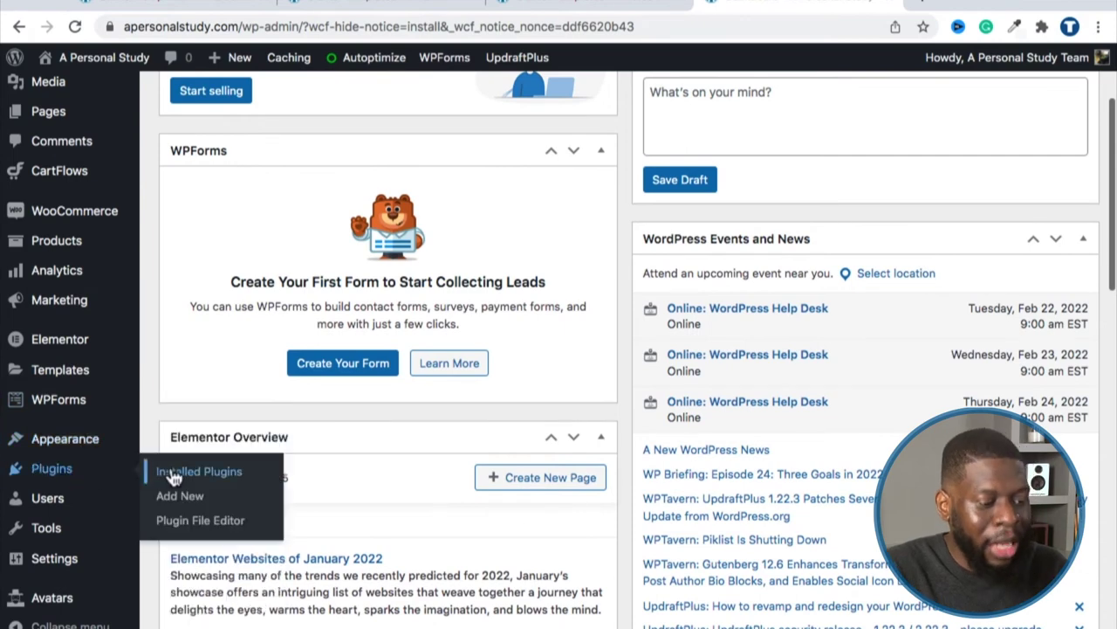
{"action": "left_click", "coordinate": [173, 473]}
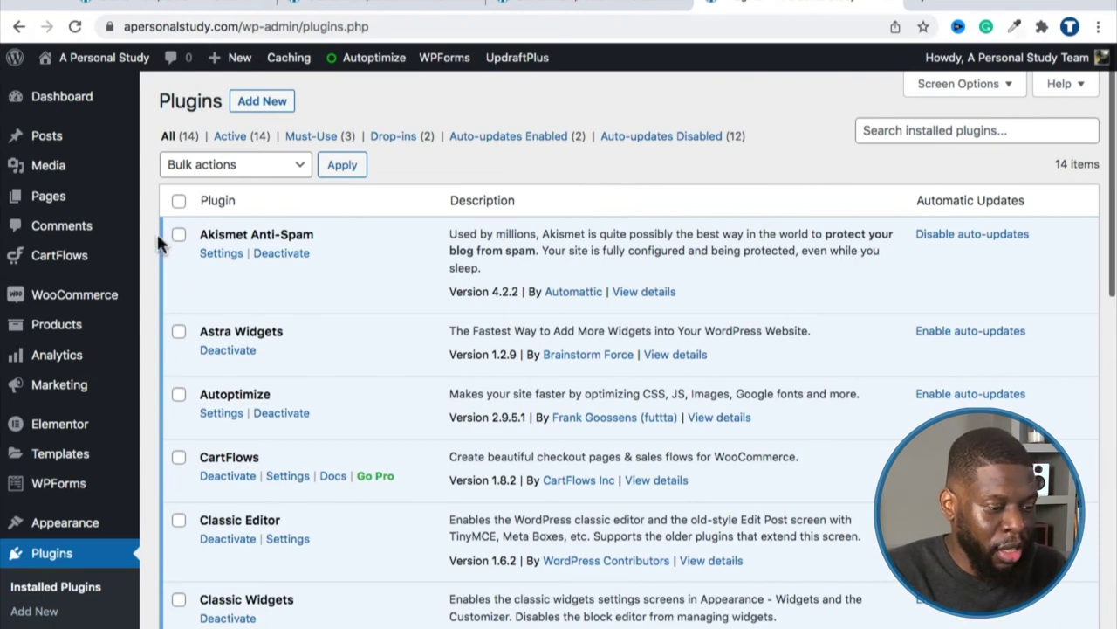
Deactivate WooCommerce with a Deactivate bulk action, with CartFlows also ticked
{"action": "scroll", "coordinate": [157, 240], "scroll_direction": "down", "scroll_amount": 3}
{"action": "scroll", "coordinate": [156, 231], "scroll_direction": "down", "scroll_amount": 3}
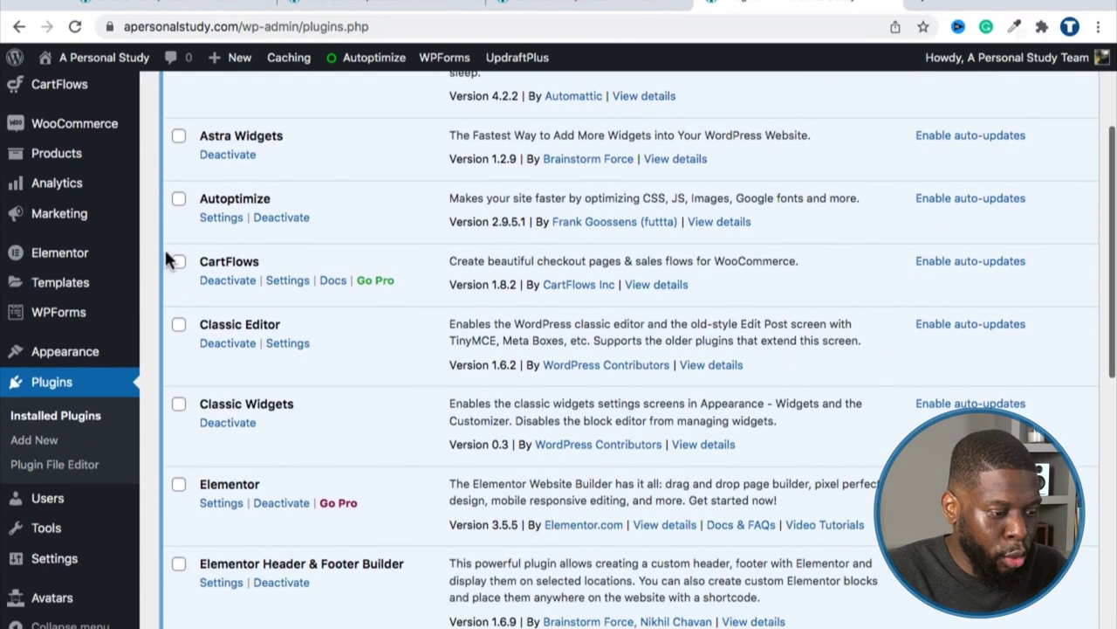
{"action": "left_click", "coordinate": [178, 262]}
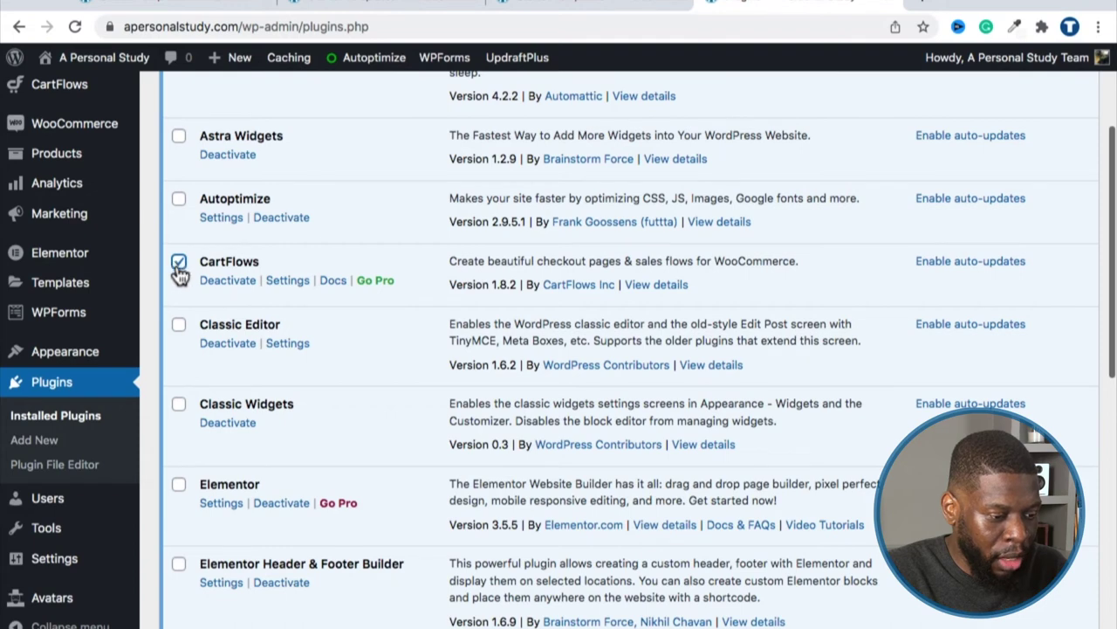
{"action": "scroll", "coordinate": [178, 275], "scroll_direction": "down", "scroll_amount": 3}
{"action": "scroll", "coordinate": [177, 274], "scroll_direction": "down", "scroll_amount": 10}
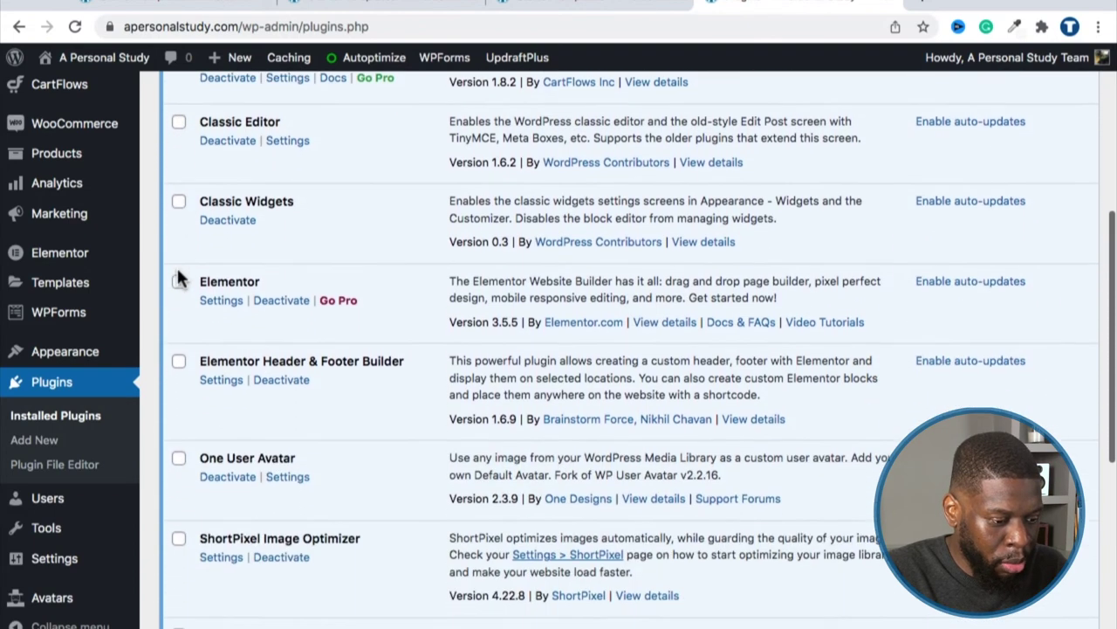
{"action": "scroll", "coordinate": [177, 270], "scroll_direction": "down", "scroll_amount": 5}
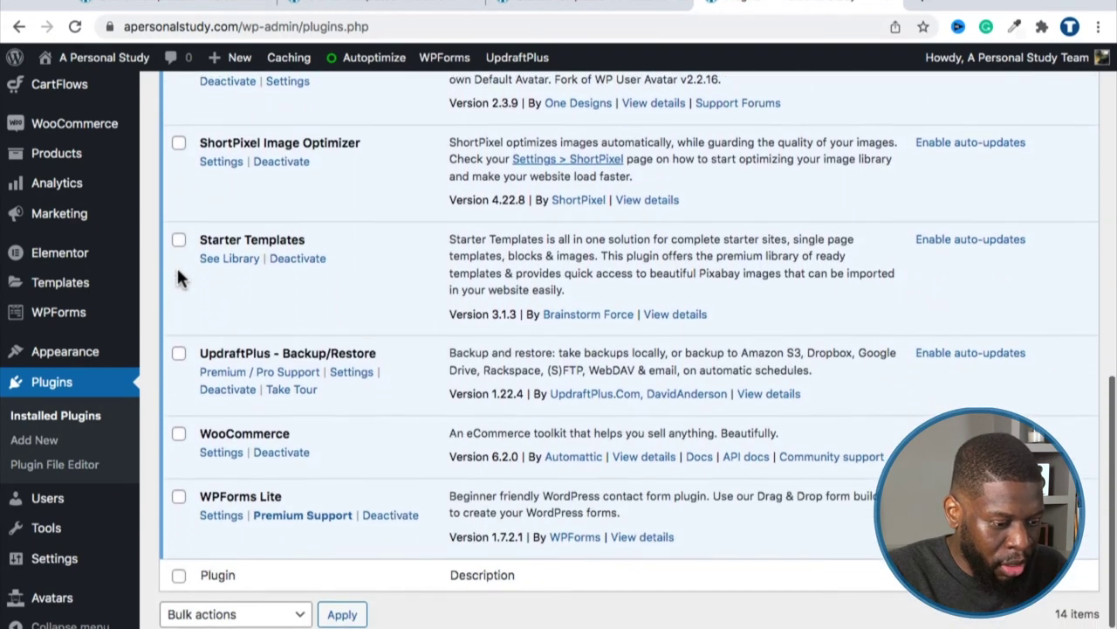
{"action": "left_click", "coordinate": [178, 419]}
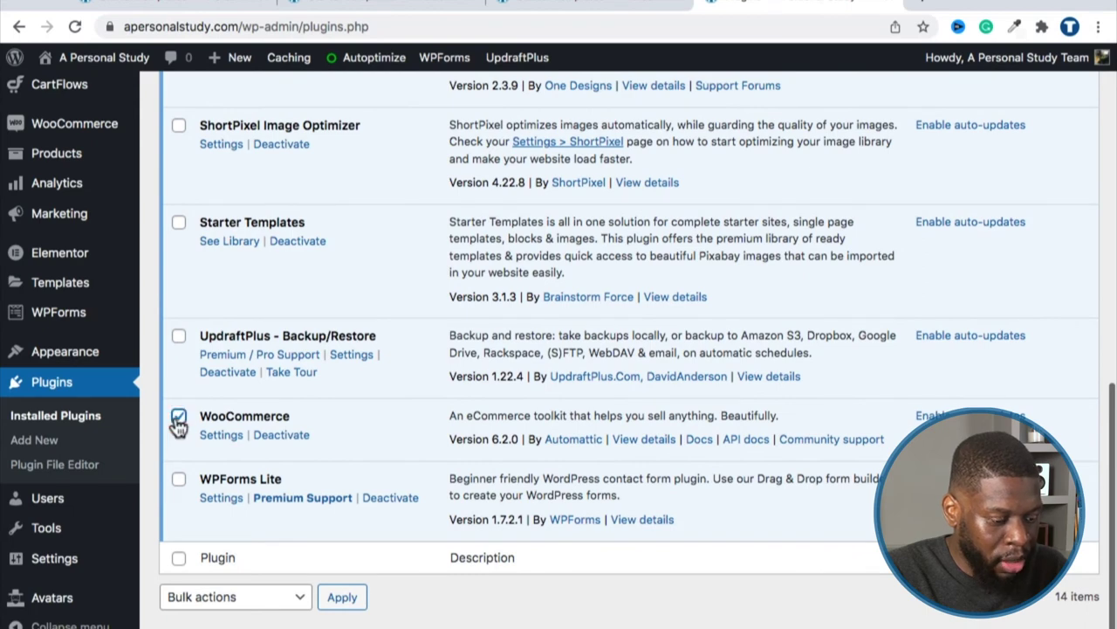
{"action": "left_click", "coordinate": [204, 600]}
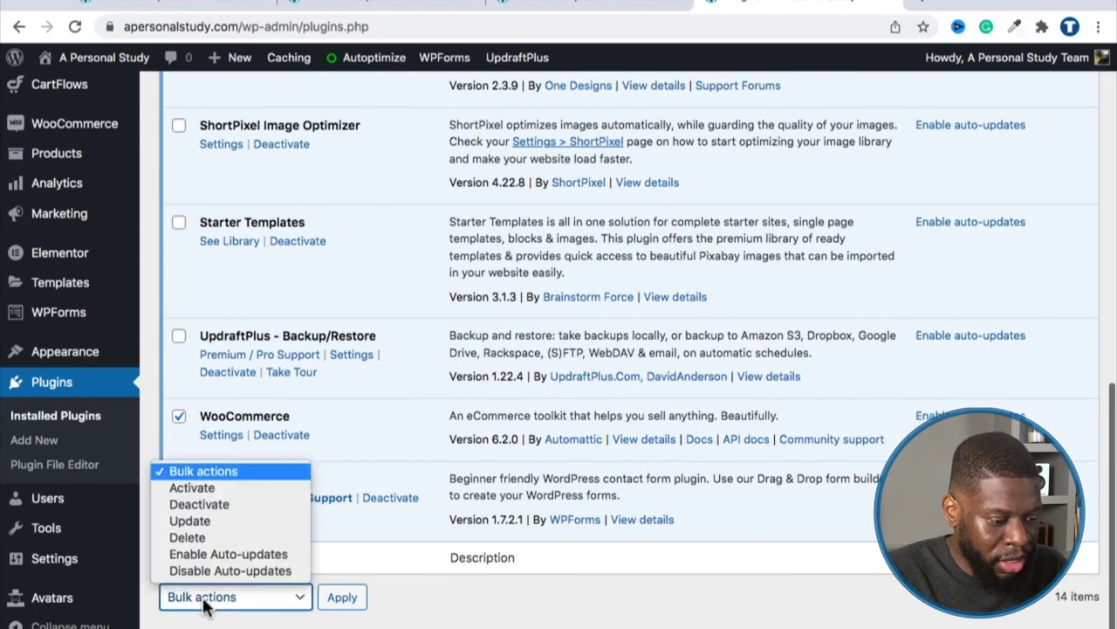
{"action": "left_click", "coordinate": [200, 504]}
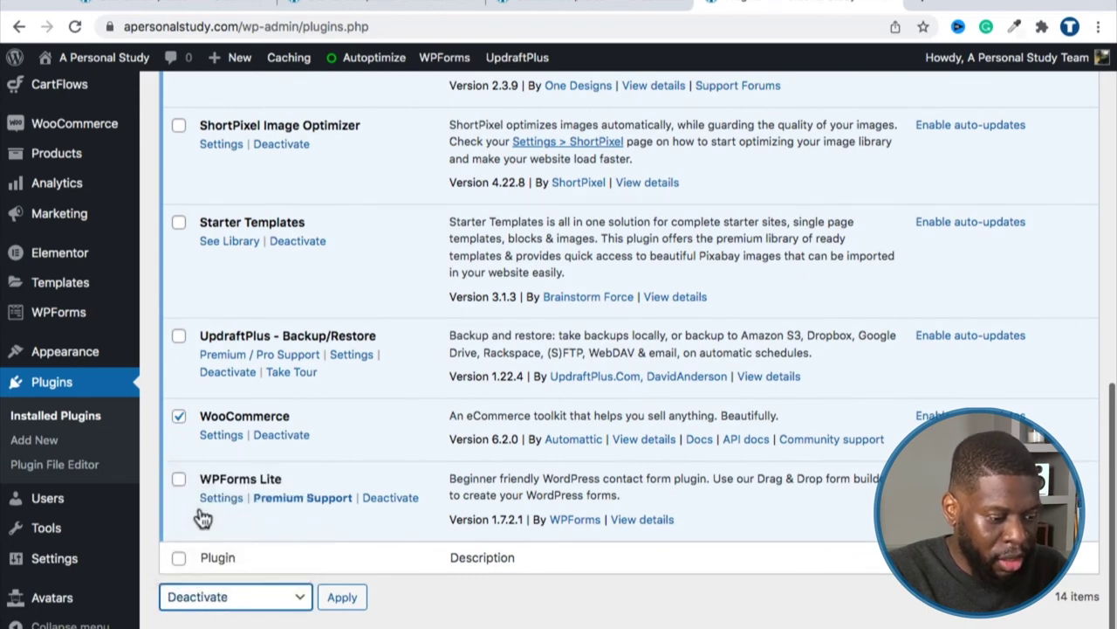
{"action": "left_click", "coordinate": [219, 597]}
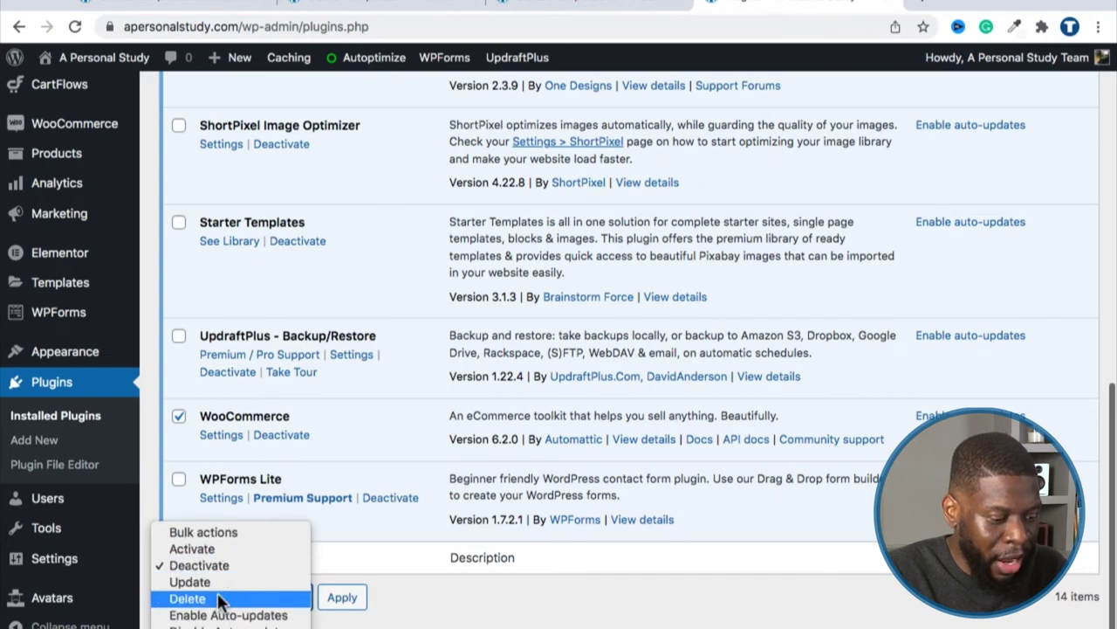
{"action": "left_click", "coordinate": [215, 564]}
{"action": "left_click", "coordinate": [343, 599]}
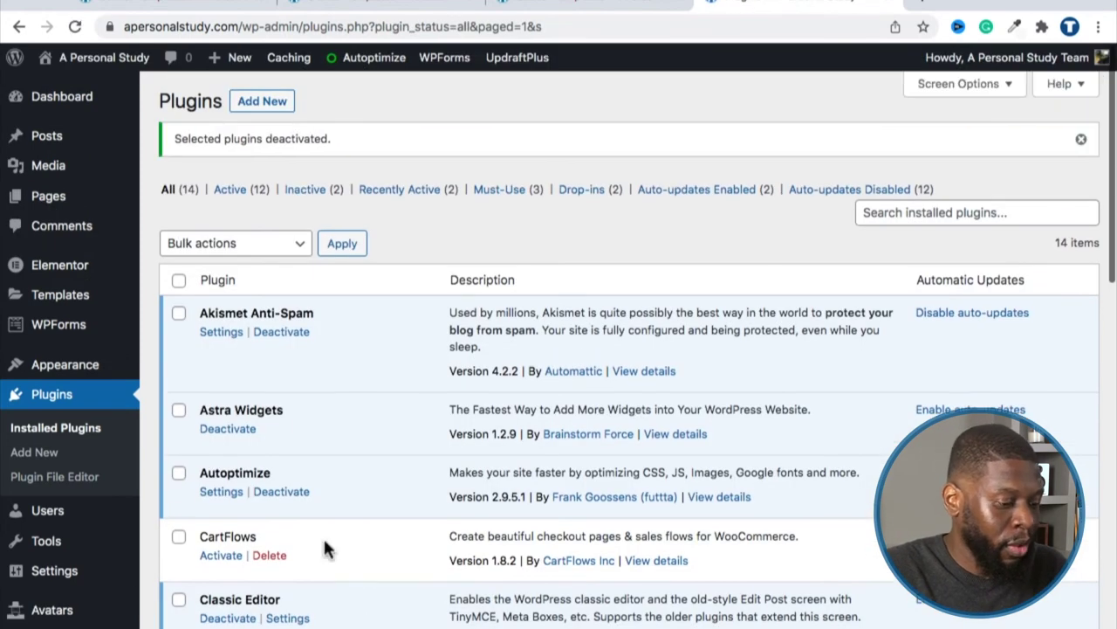
Tick the inactive CartFlows and WooCommerce plugins in the Plugins list
{"action": "scroll", "coordinate": [199, 370], "scroll_direction": "down", "scroll_amount": 3}
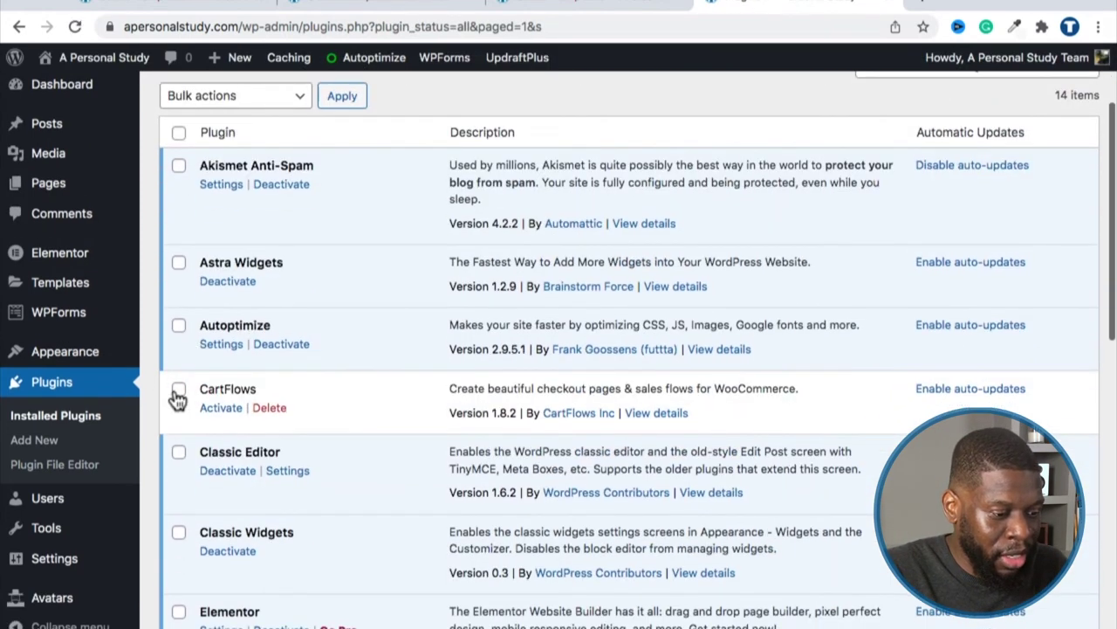
{"action": "left_click", "coordinate": [178, 392]}
{"action": "scroll", "coordinate": [175, 395], "scroll_direction": "down", "scroll_amount": 10}
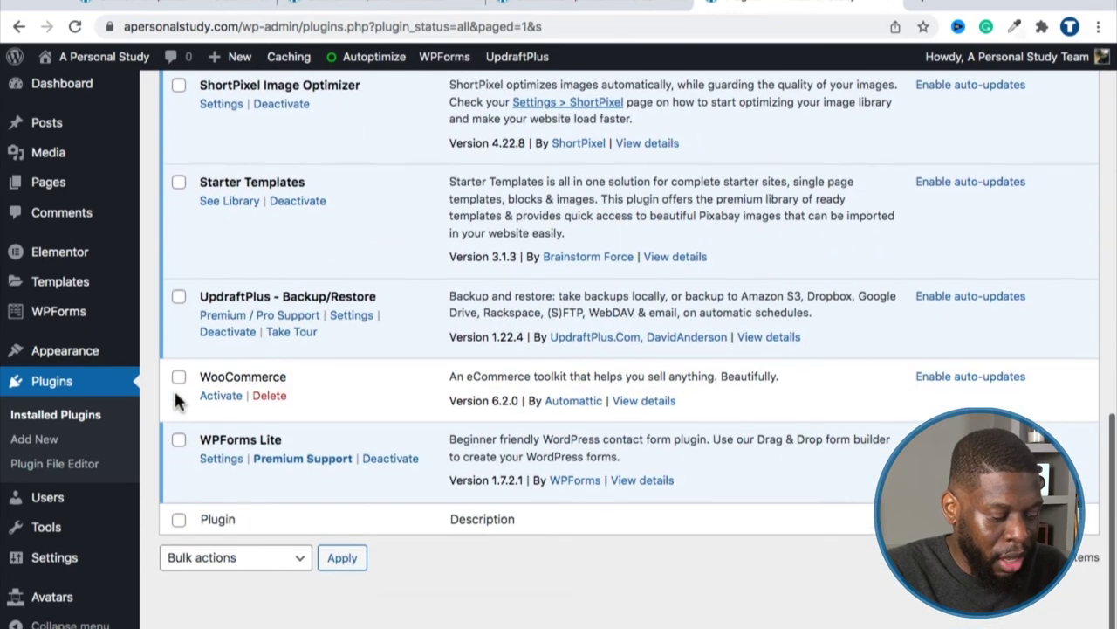
{"action": "left_click", "coordinate": [178, 380]}
{"action": "scroll", "coordinate": [184, 410], "scroll_direction": "up", "scroll_amount": 6}
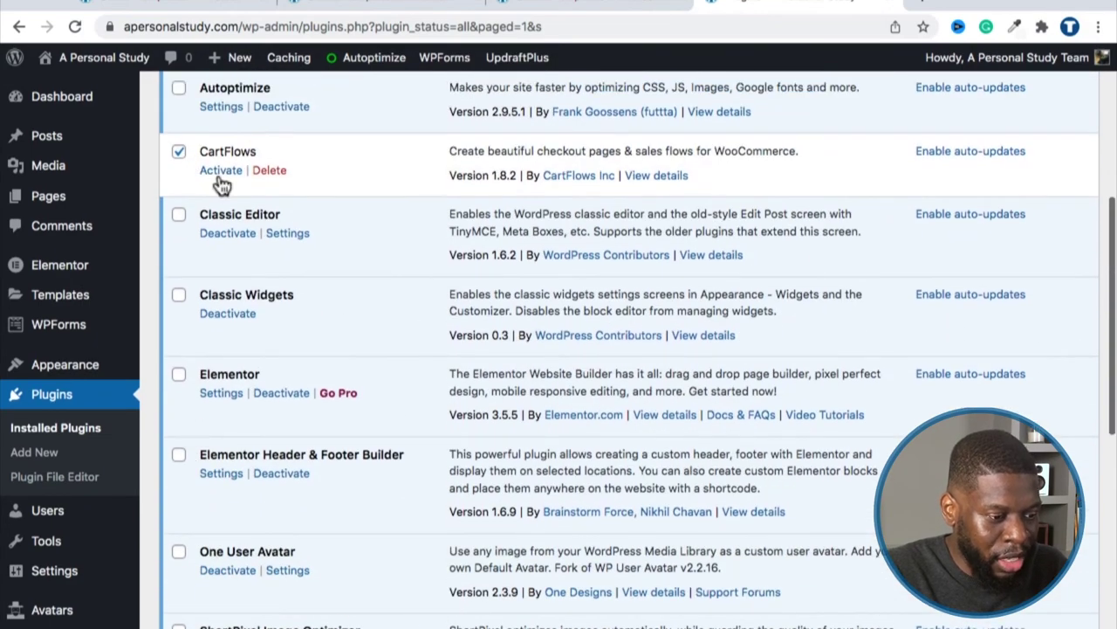
{"action": "scroll", "coordinate": [196, 179], "scroll_direction": "down", "scroll_amount": 6}
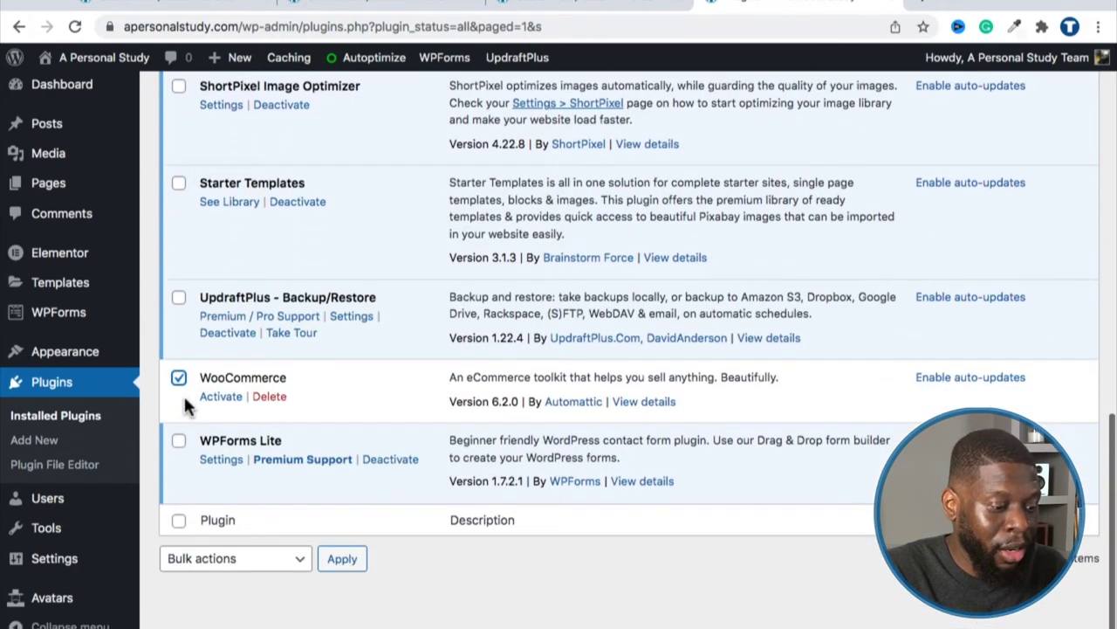
Delete the two ticked plugins with the Delete bulk action and confirm, leaving 12 plugins
{"action": "left_click", "coordinate": [193, 558]}
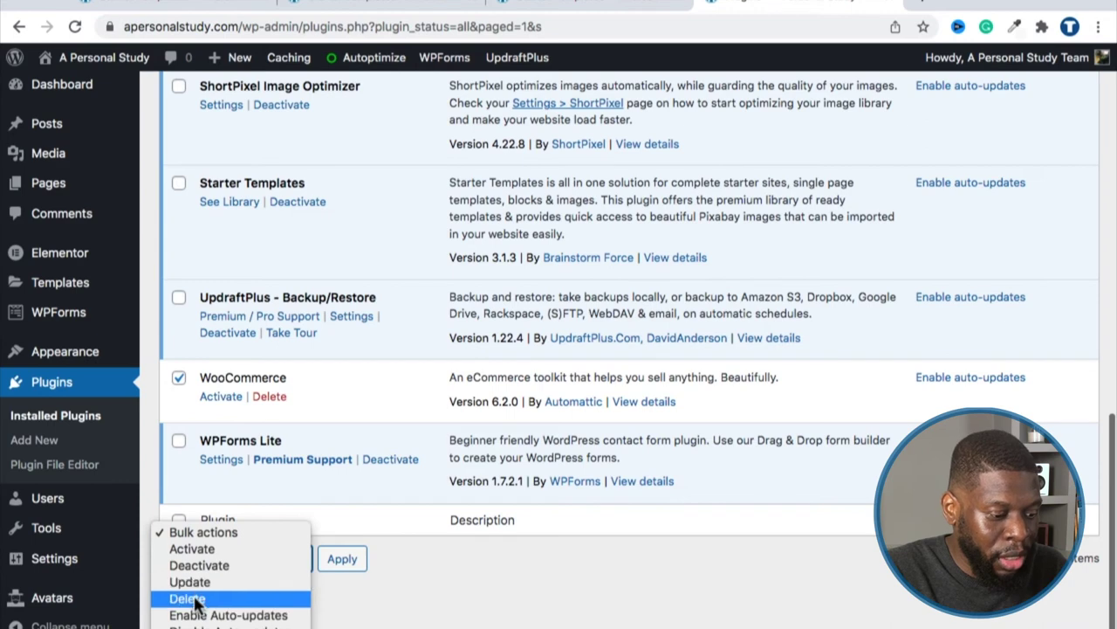
{"action": "left_click", "coordinate": [194, 599]}
{"action": "left_click", "coordinate": [332, 558]}
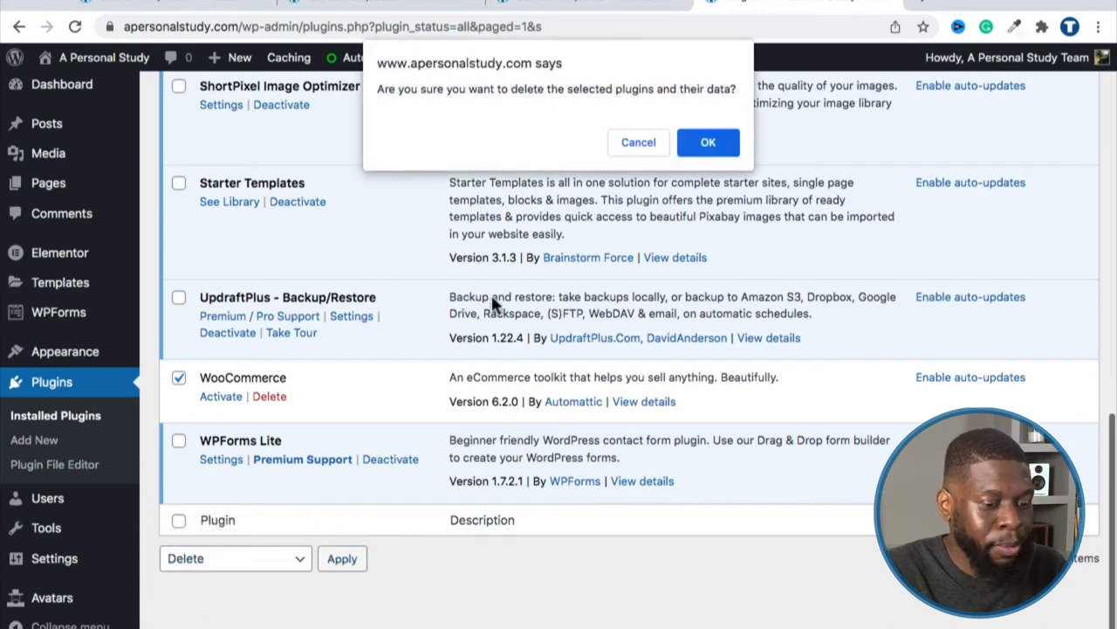
{"action": "left_click", "coordinate": [705, 146]}
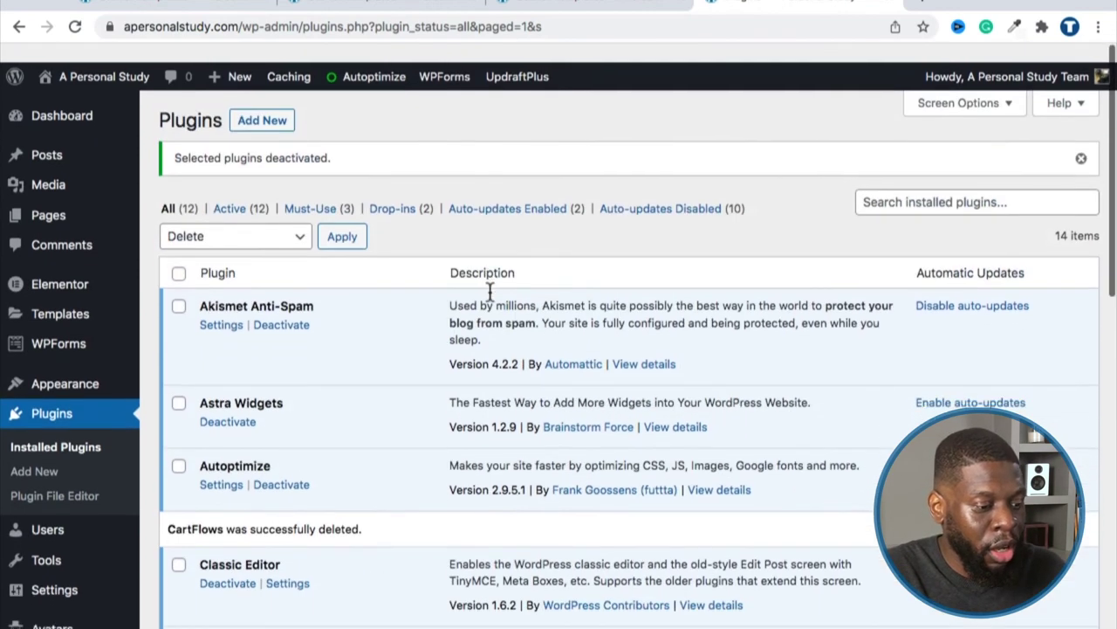
{"action": "scroll", "coordinate": [486, 294], "scroll_direction": "down", "scroll_amount": 1}
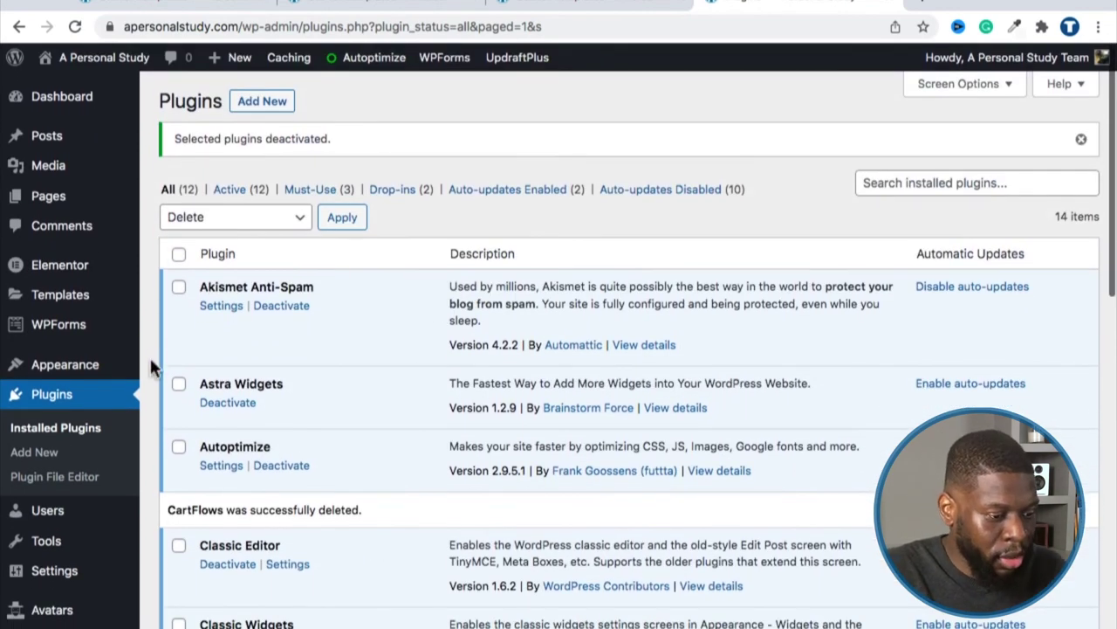
{"action": "scroll", "coordinate": [149, 356], "scroll_direction": "down", "scroll_amount": 3}
{"action": "scroll", "coordinate": [149, 355], "scroll_direction": "up", "scroll_amount": 3}
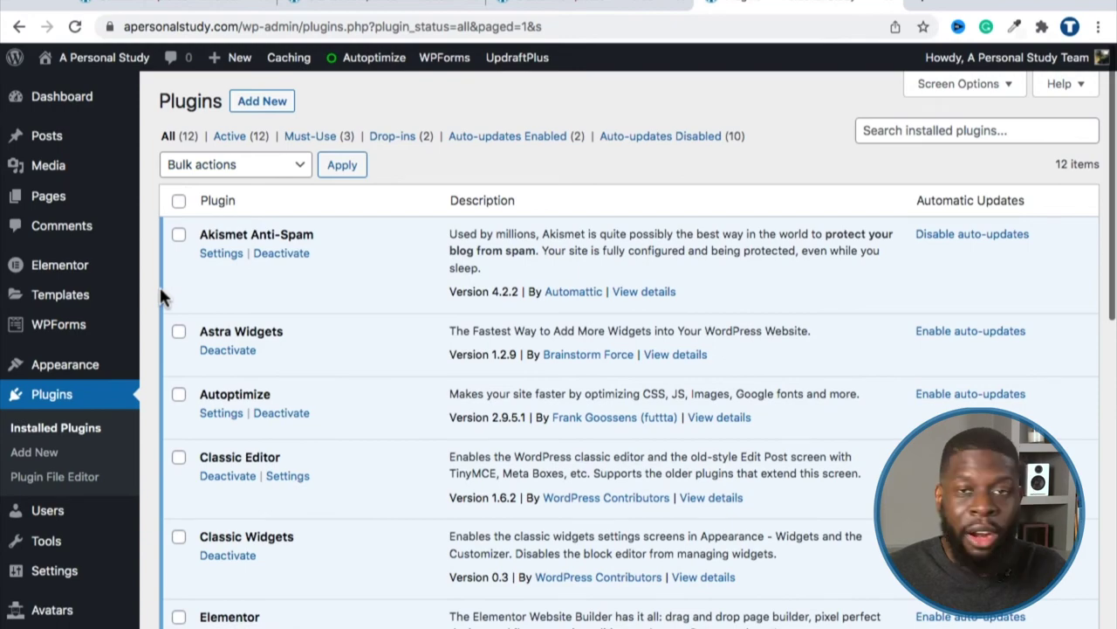
{"action": "scroll", "coordinate": [159, 293], "scroll_direction": "down", "scroll_amount": 6}
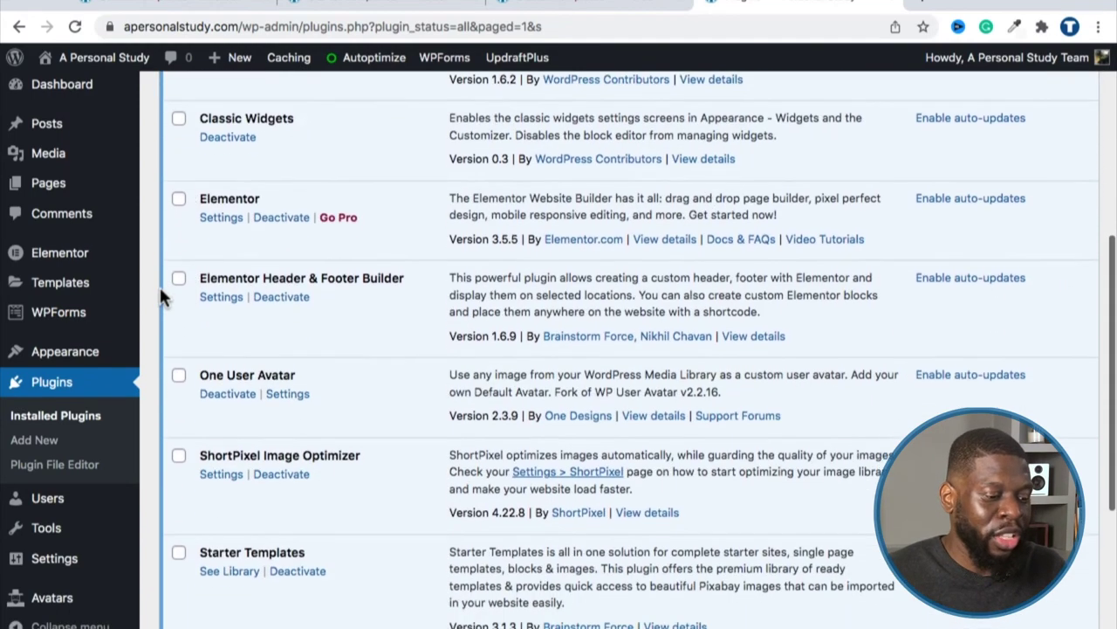
{"action": "scroll", "coordinate": [159, 297], "scroll_direction": "down", "scroll_amount": 1}
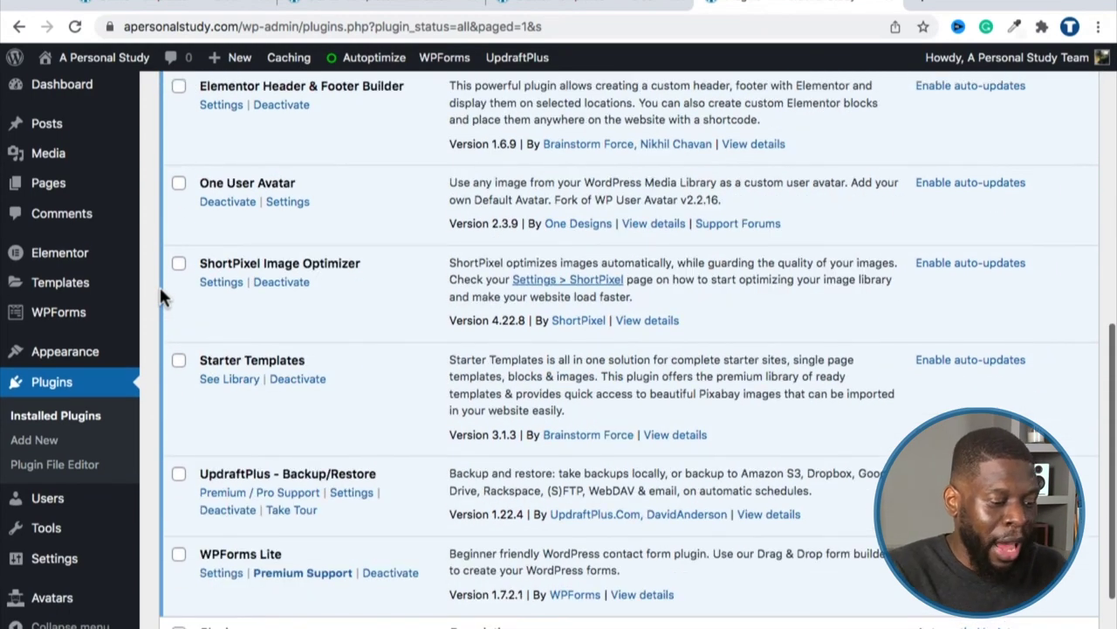
Open the Starter Templates library and search it for 'clinic'
{"action": "left_click", "coordinate": [228, 378]}
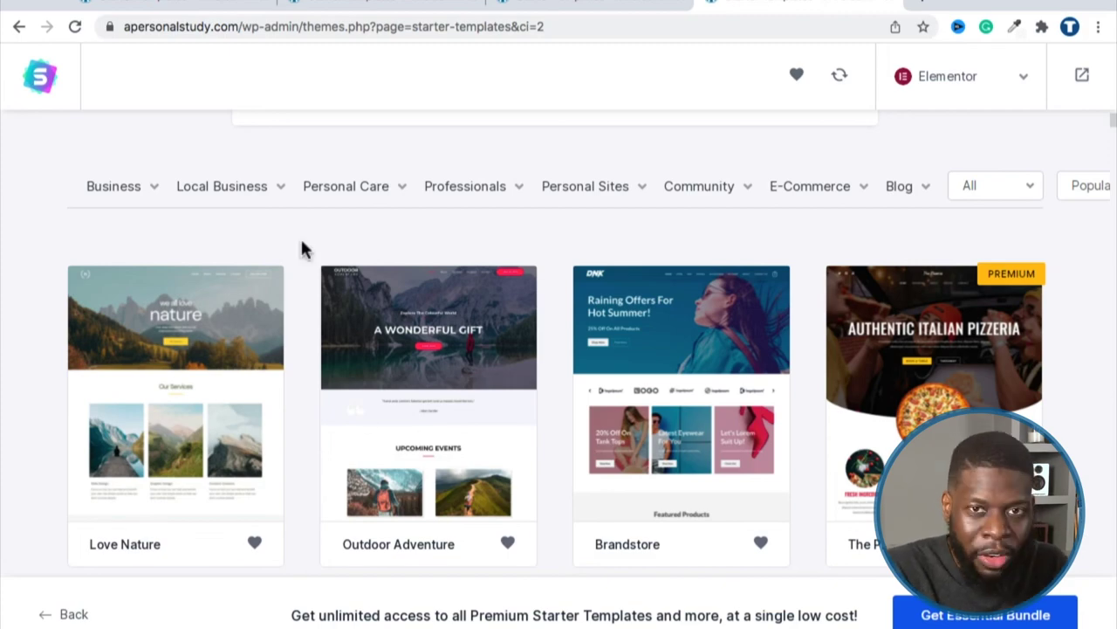
{"action": "scroll", "coordinate": [301, 241], "scroll_direction": "down", "scroll_amount": 4}
{"action": "scroll", "coordinate": [301, 242], "scroll_direction": "up", "scroll_amount": 4}
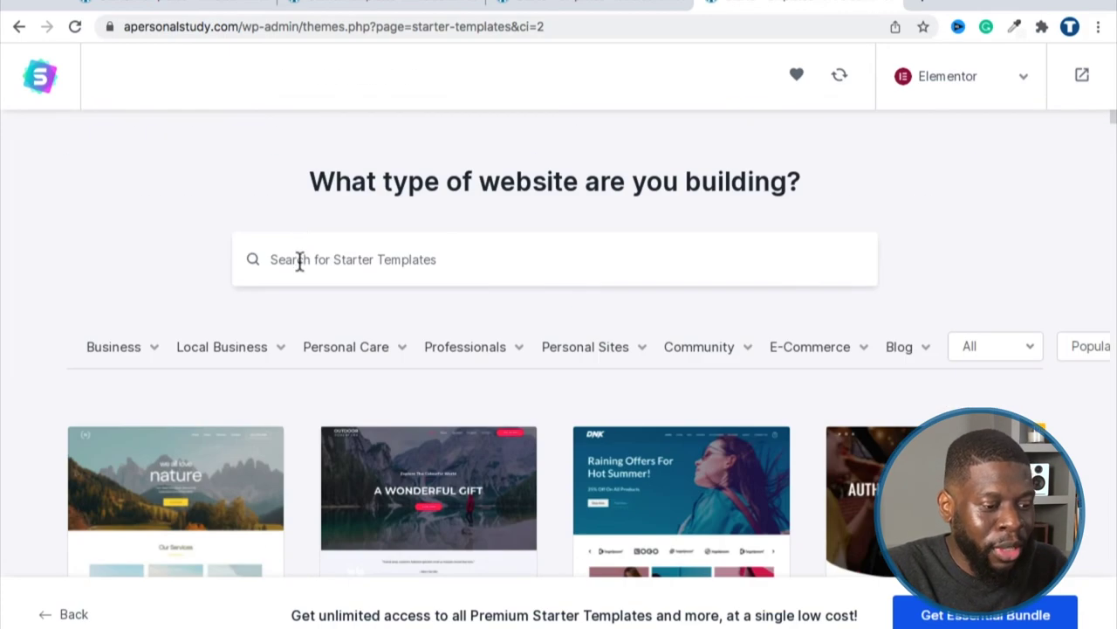
{"action": "left_click", "coordinate": [300, 261]}
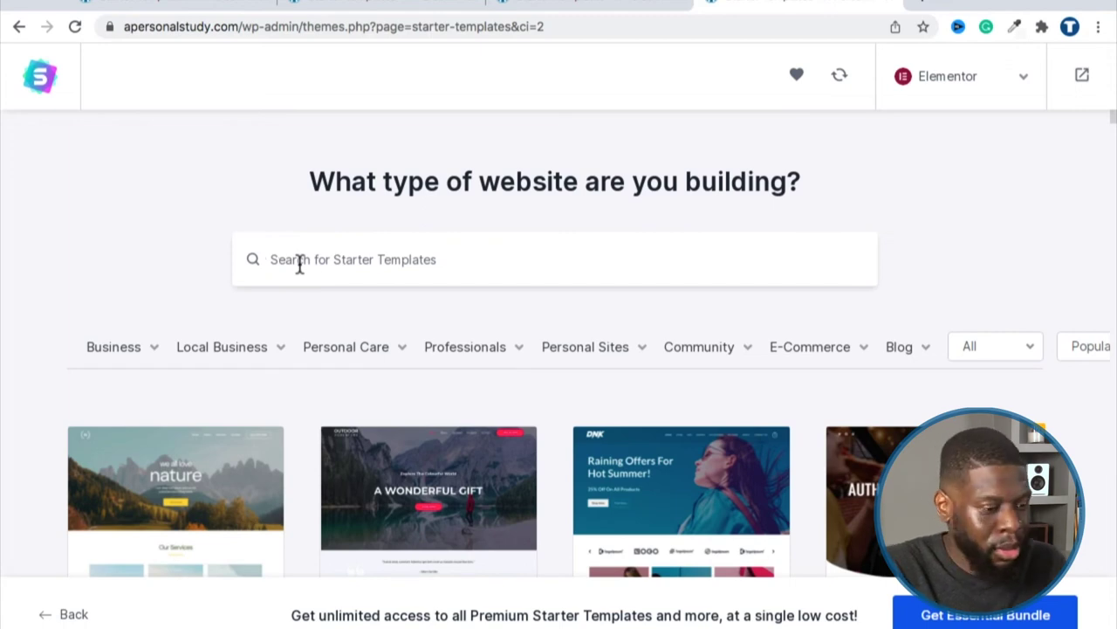
{"action": "type", "text": "cli"}
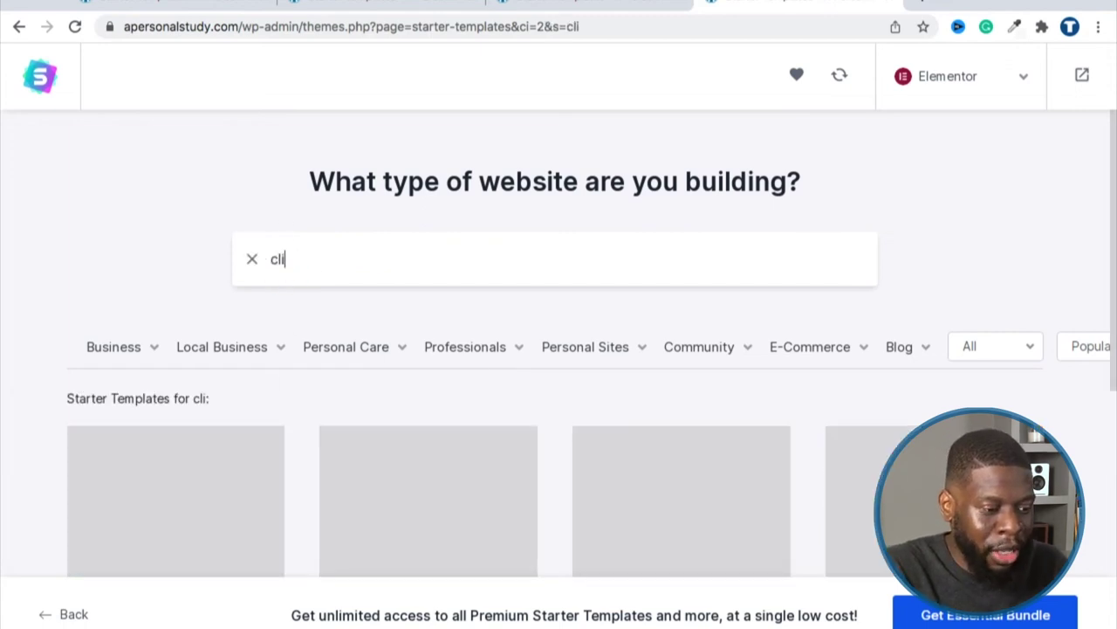
{"action": "type", "text": "nic"}
{"action": "scroll", "coordinate": [306, 314], "scroll_direction": "down", "scroll_amount": 4}
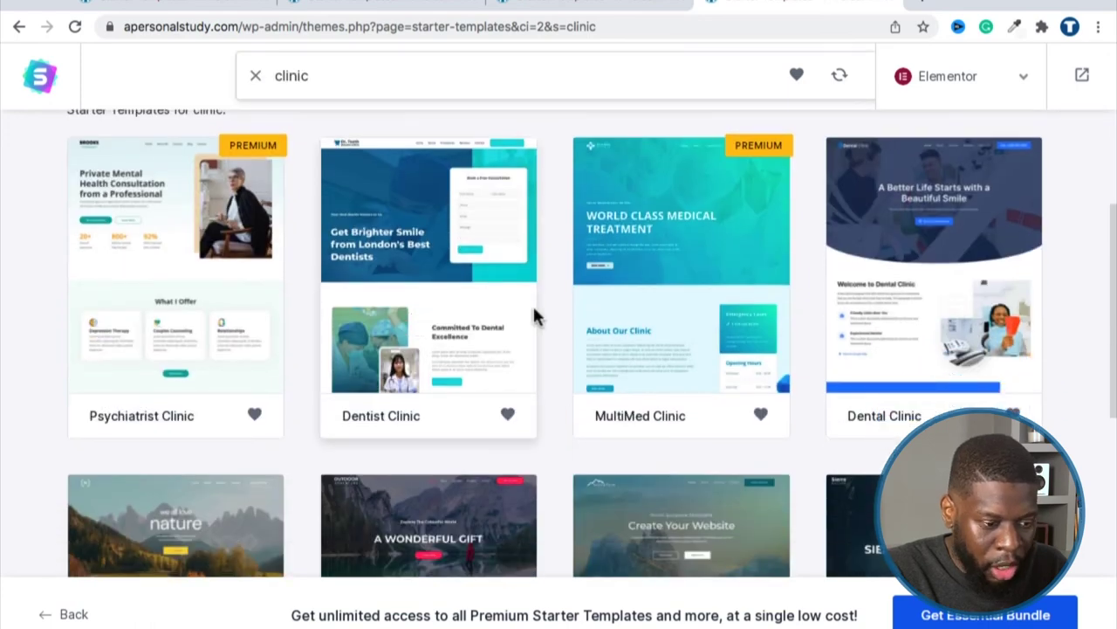
Pick the Dentist Clinic template, skip the logo and choose the Poppins / Lato font pair
{"action": "left_click", "coordinate": [445, 249]}
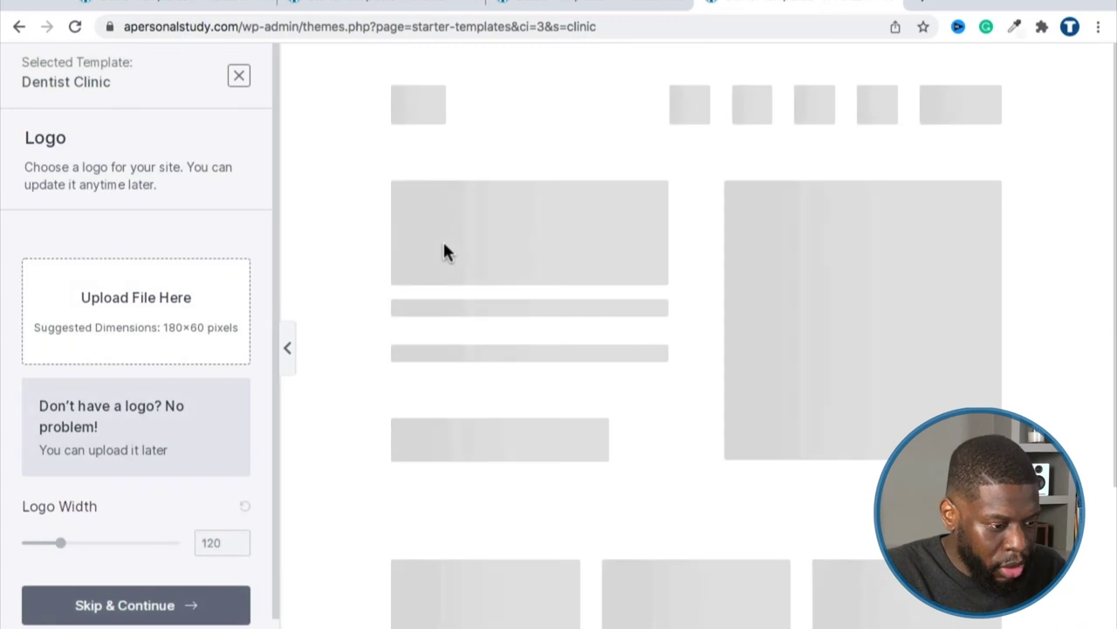
{"action": "scroll", "coordinate": [200, 393], "scroll_direction": "down", "scroll_amount": 1}
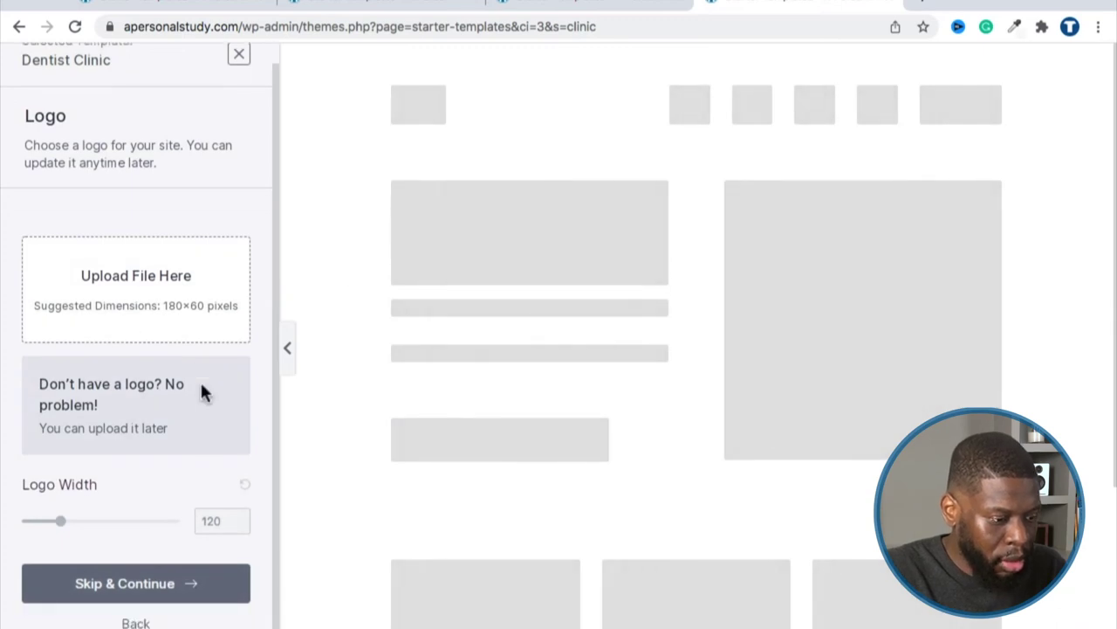
{"action": "left_click", "coordinate": [127, 567]}
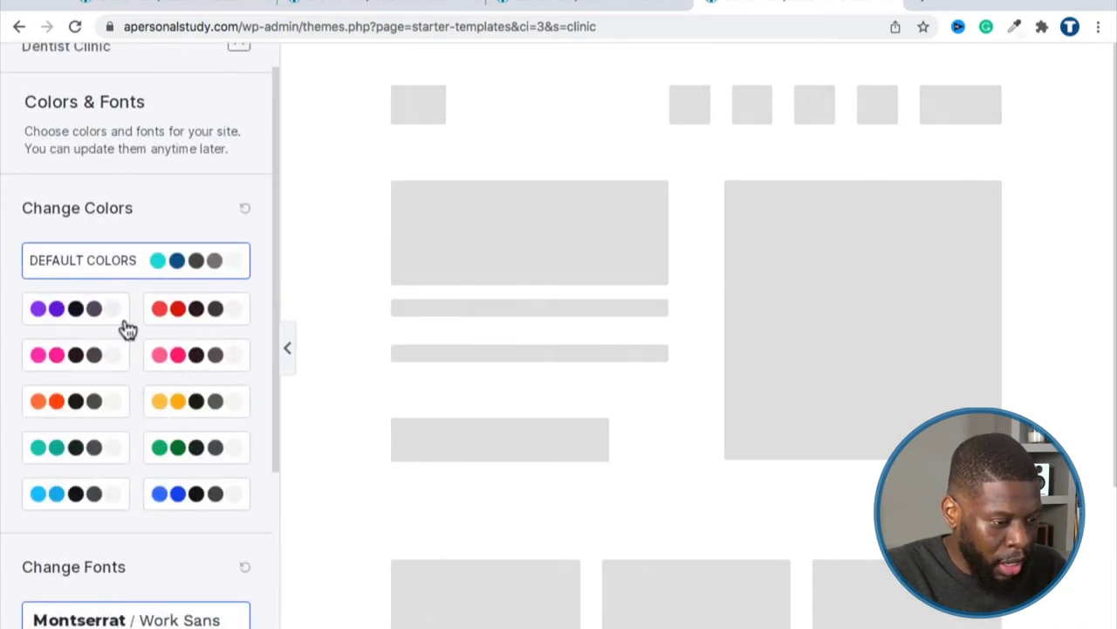
{"action": "scroll", "coordinate": [162, 267], "scroll_direction": "down", "scroll_amount": 5}
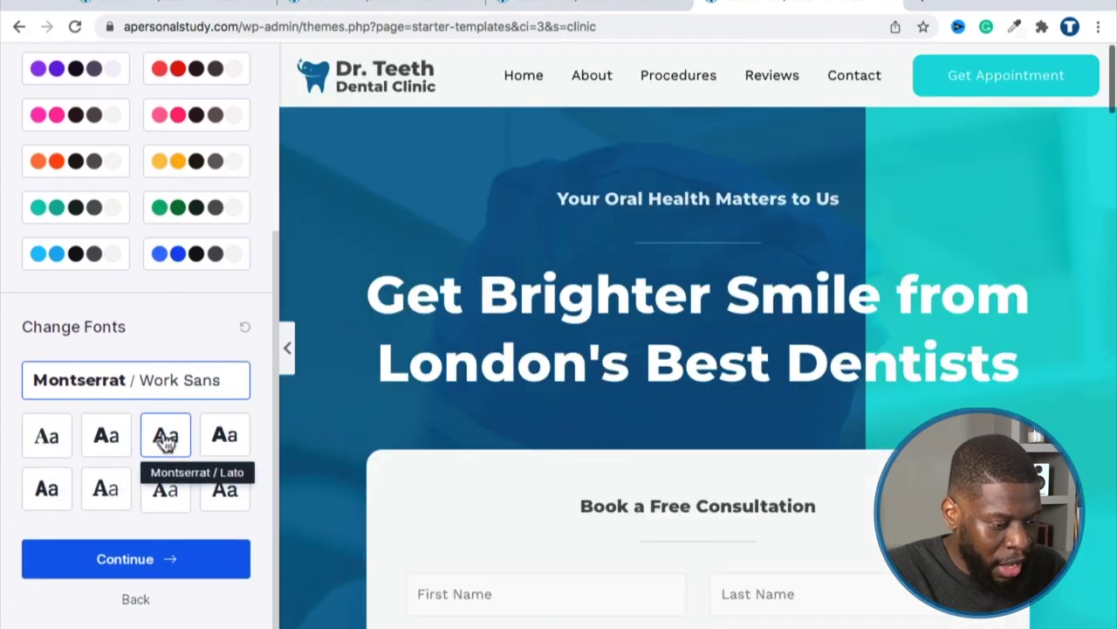
{"action": "left_click", "coordinate": [108, 436]}
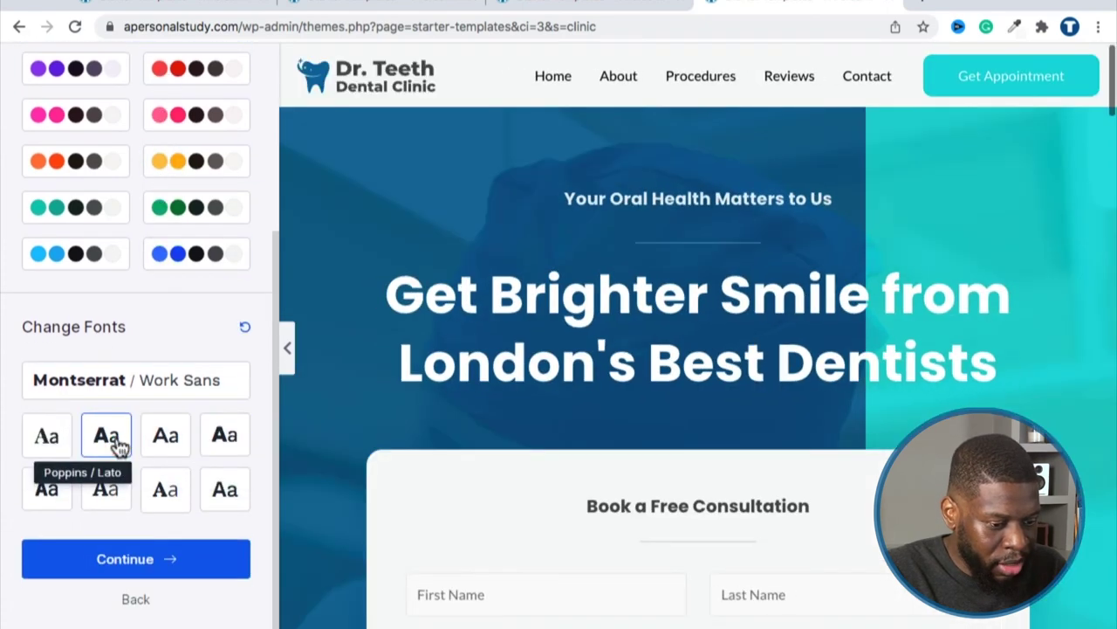
{"action": "scroll", "coordinate": [399, 431], "scroll_direction": "down", "scroll_amount": 4}
{"action": "scroll", "coordinate": [399, 432], "scroll_direction": "up", "scroll_amount": 2}
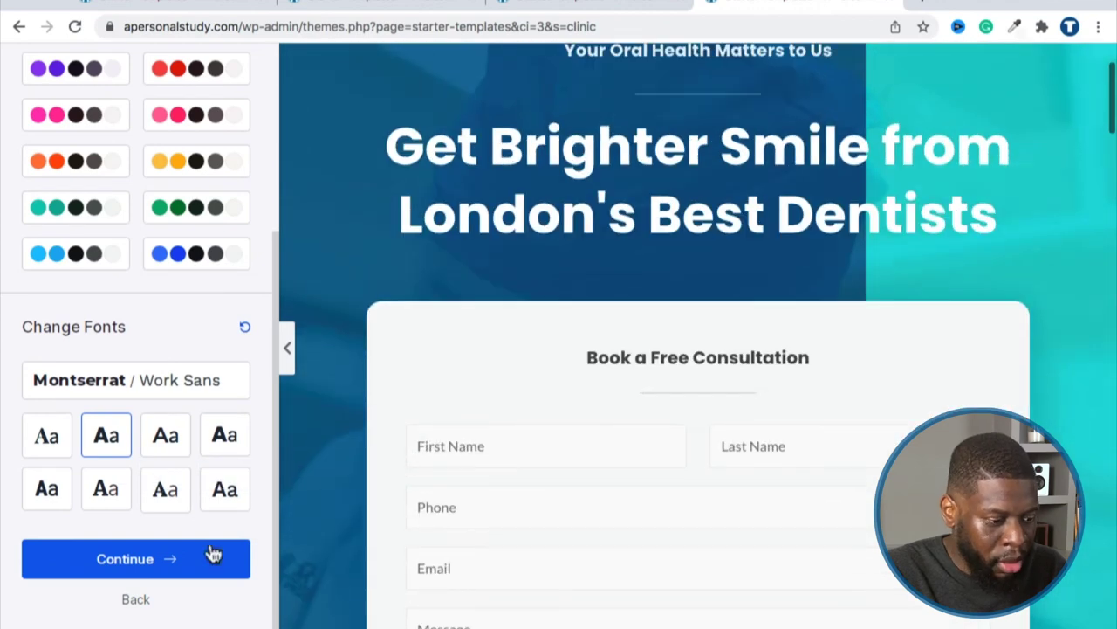
{"action": "left_click", "coordinate": [175, 566]}
Submit with Share Non-Sensitive Data unticked to build the Dentist Clinic website
{"action": "scroll", "coordinate": [318, 414], "scroll_direction": "down", "scroll_amount": 3}
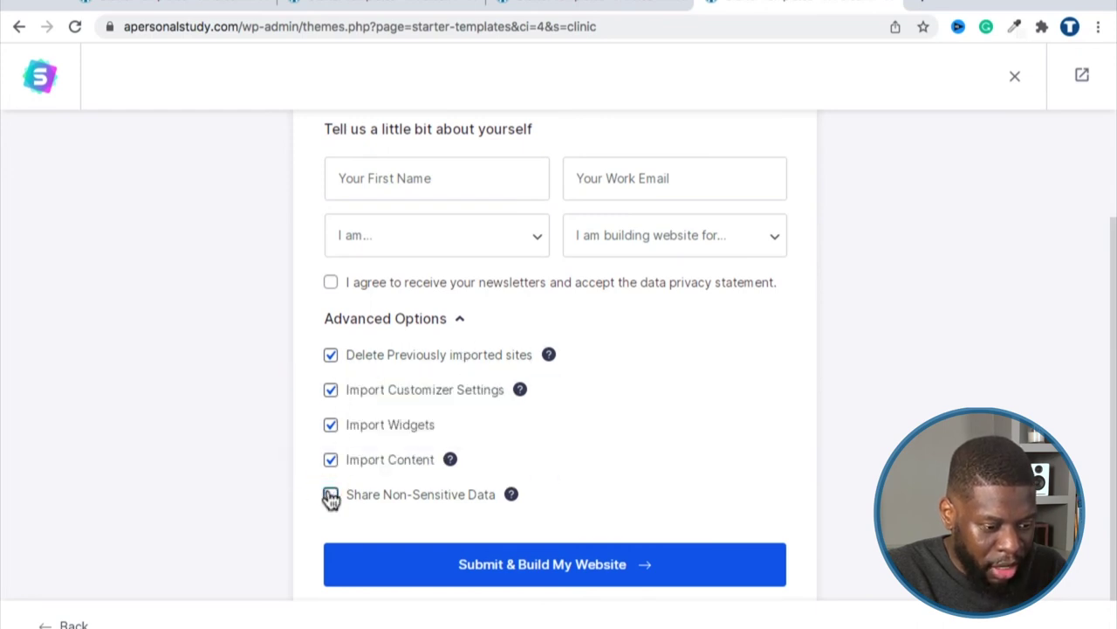
{"action": "scroll", "coordinate": [305, 494], "scroll_direction": "down", "scroll_amount": 1}
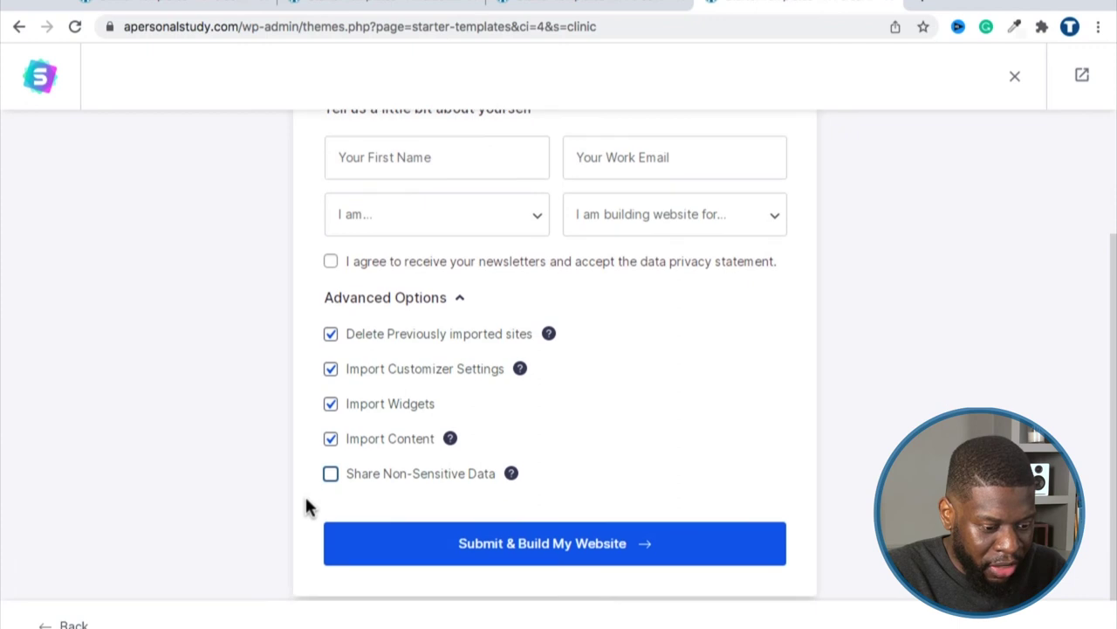
{"action": "left_click", "coordinate": [422, 545]}
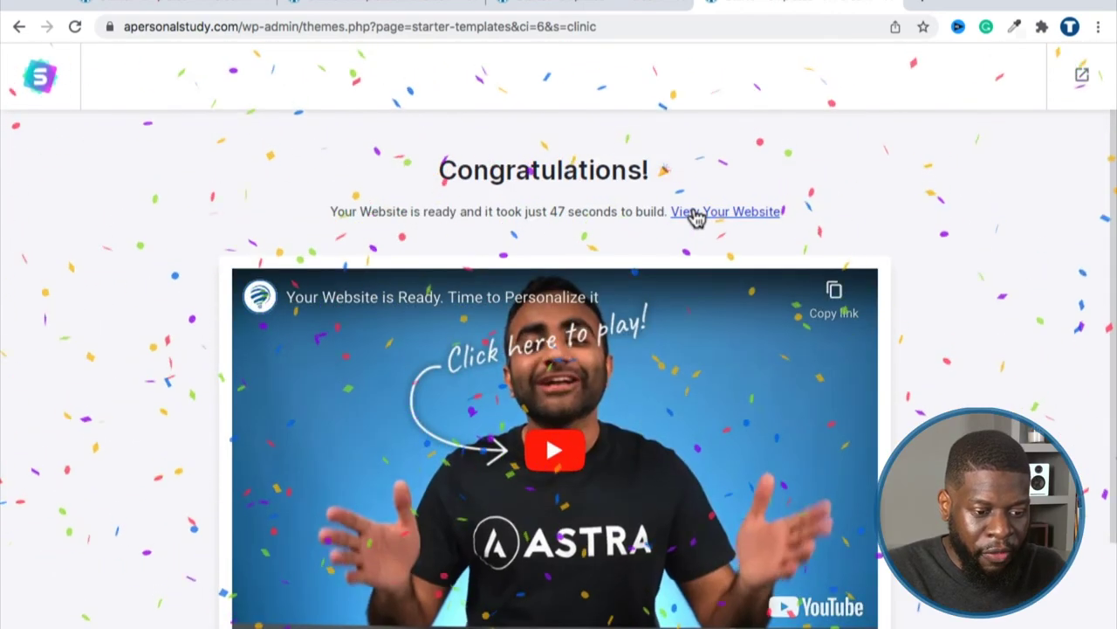
View the newly built Dentist Clinic website live
{"action": "left_click", "coordinate": [705, 213]}
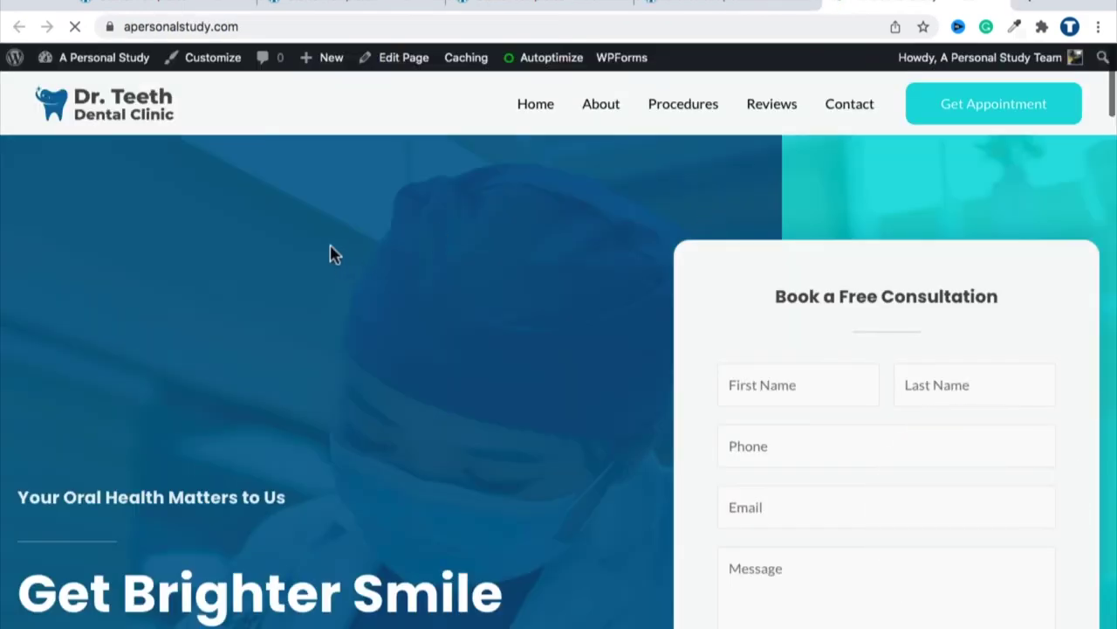
{"action": "scroll", "coordinate": [331, 252], "scroll_direction": "down", "scroll_amount": 20}
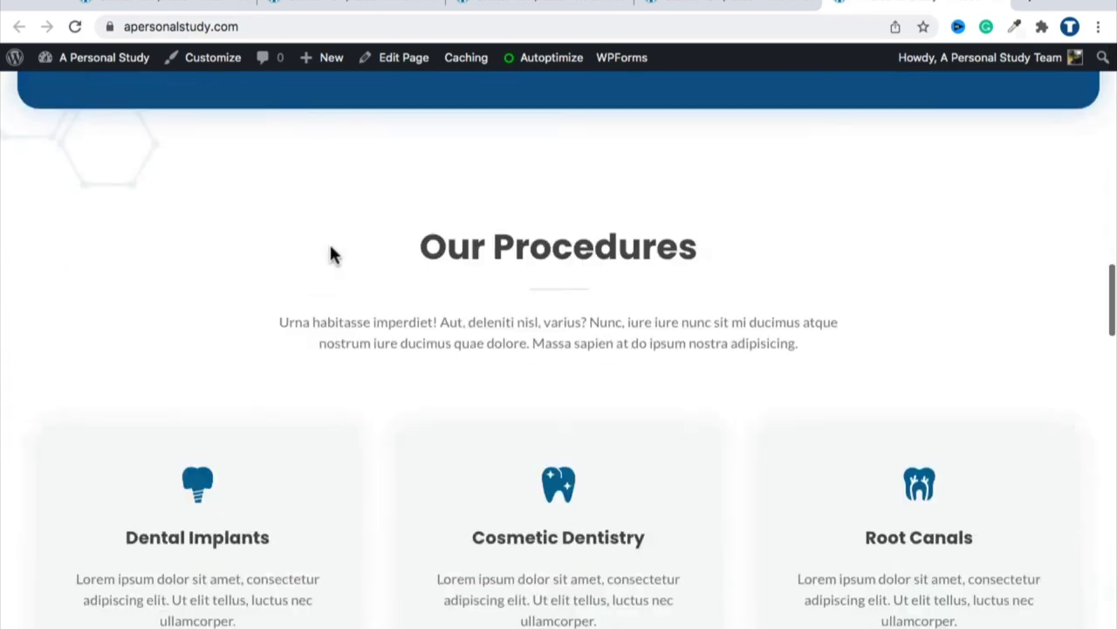
{"action": "scroll", "coordinate": [331, 253], "scroll_direction": "down", "scroll_amount": 10}
{"action": "scroll", "coordinate": [331, 253], "scroll_direction": "up", "scroll_amount": 20}
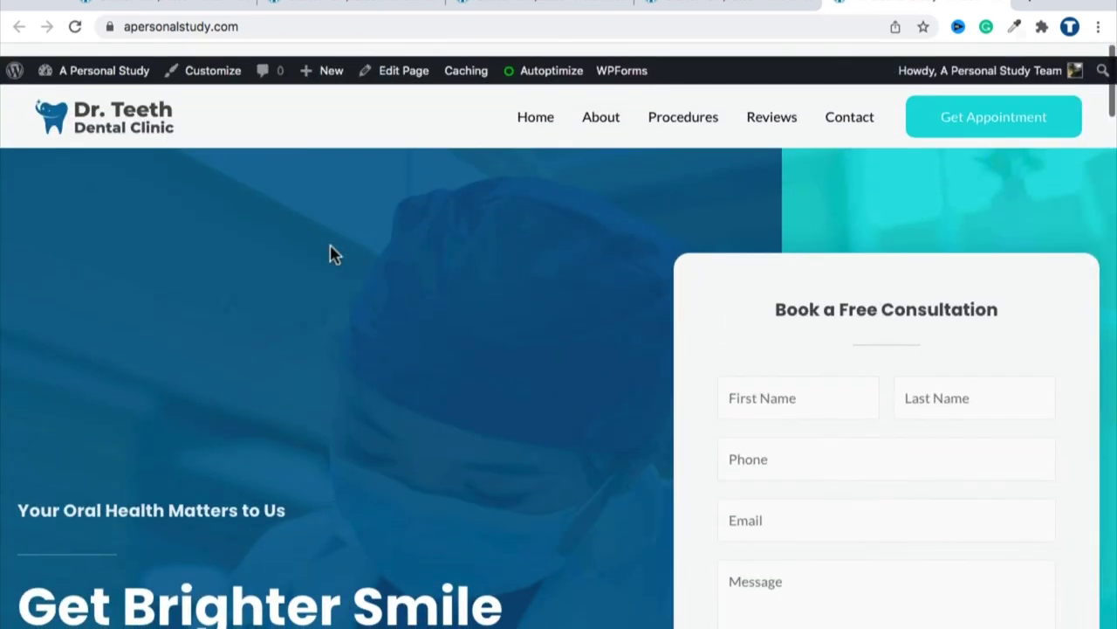
Jump through About, Procedures, Reviews and Contact, then return to the congratulations page
{"action": "left_click", "coordinate": [594, 106]}
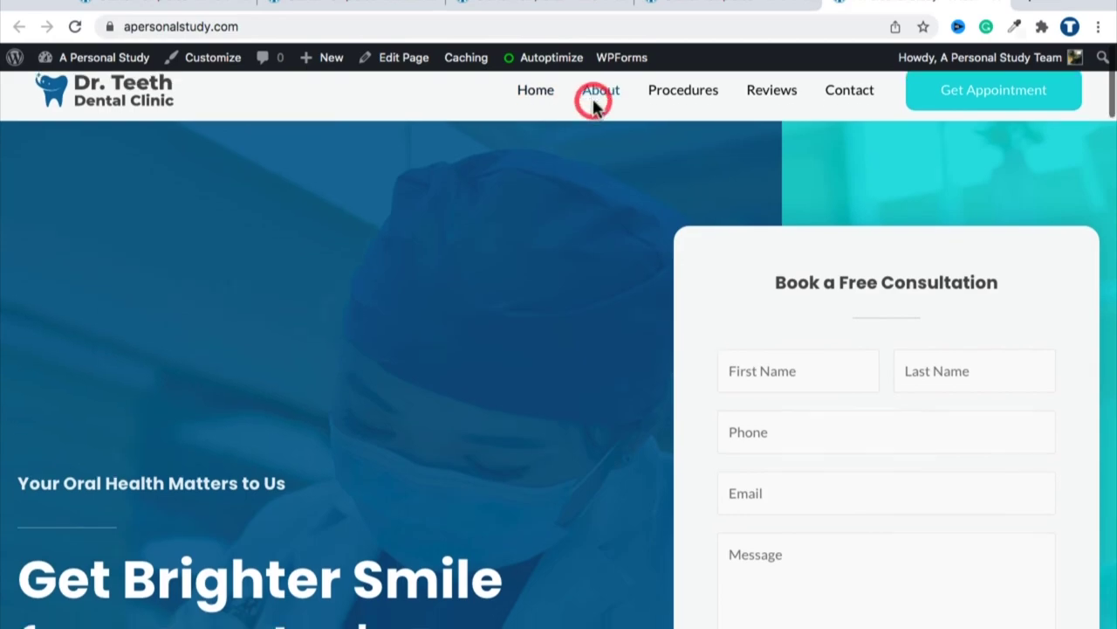
{"action": "scroll", "coordinate": [592, 107], "scroll_direction": "up", "scroll_amount": 10}
{"action": "left_click", "coordinate": [668, 112]}
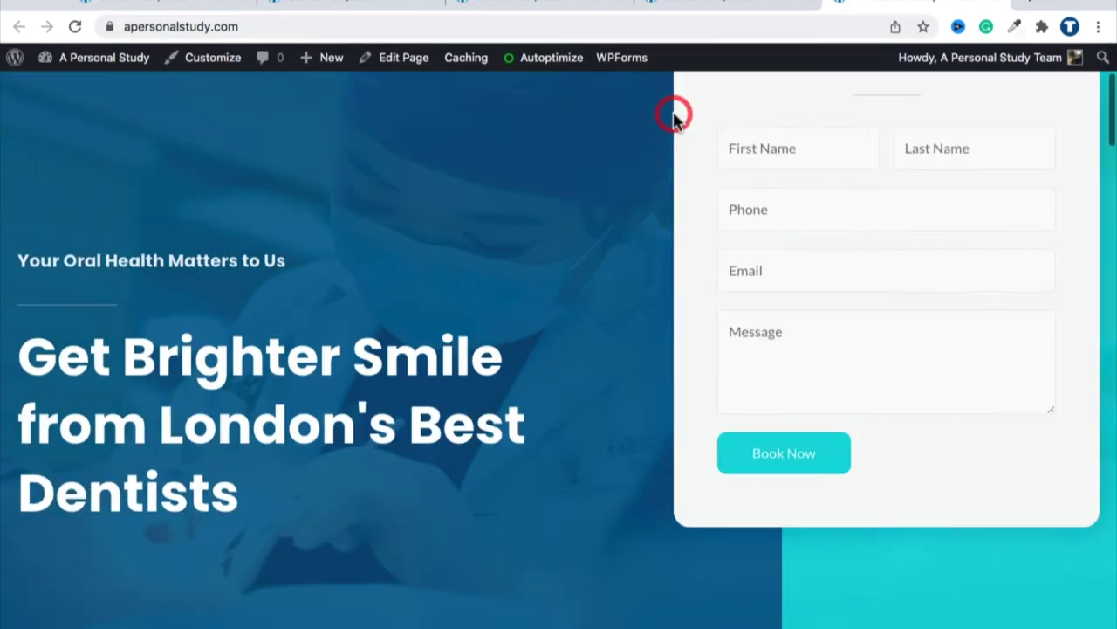
{"action": "scroll", "coordinate": [673, 119], "scroll_direction": "up", "scroll_amount": 10}
{"action": "left_click", "coordinate": [756, 112]}
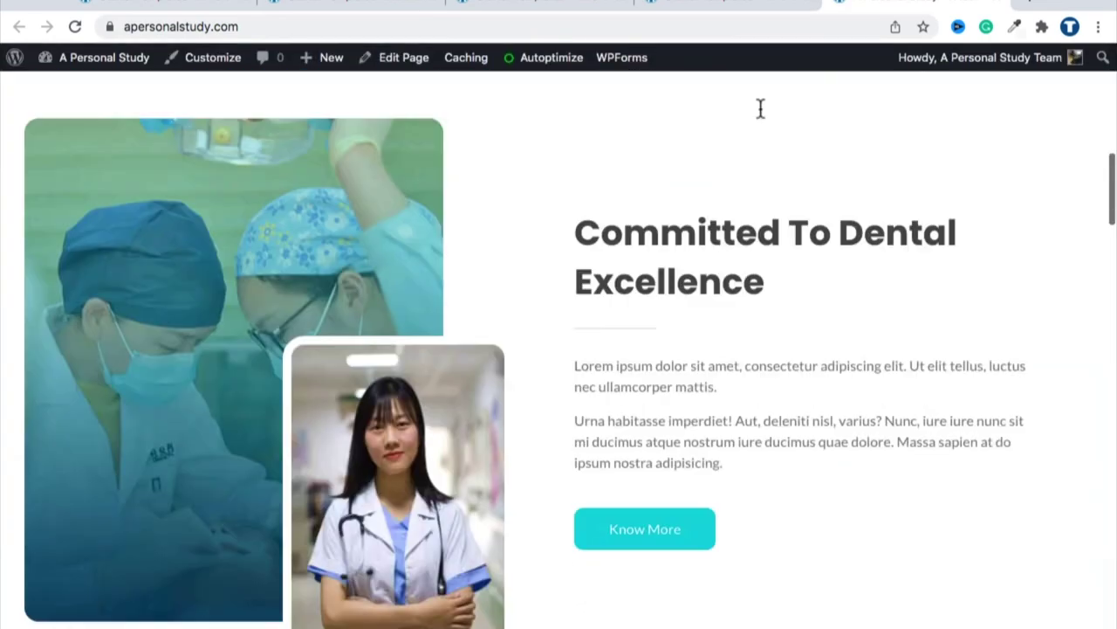
{"action": "scroll", "coordinate": [759, 104], "scroll_direction": "up", "scroll_amount": 10}
{"action": "left_click", "coordinate": [829, 122]}
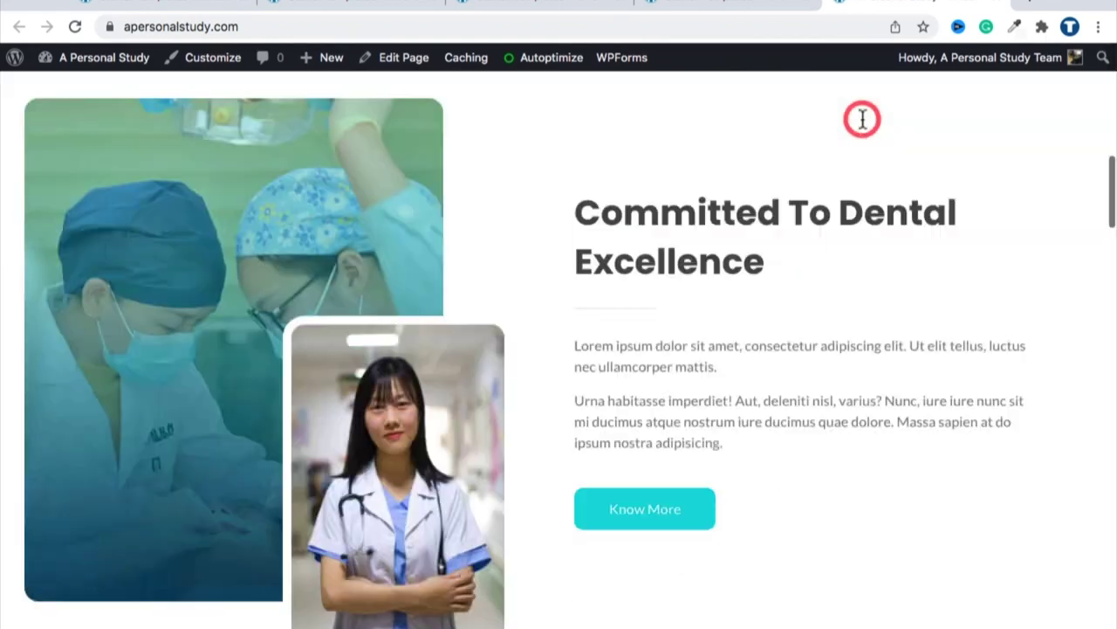
{"action": "scroll", "coordinate": [599, 302], "scroll_direction": "up", "scroll_amount": 10}
{"action": "scroll", "coordinate": [599, 302], "scroll_direction": "up", "scroll_amount": 5}
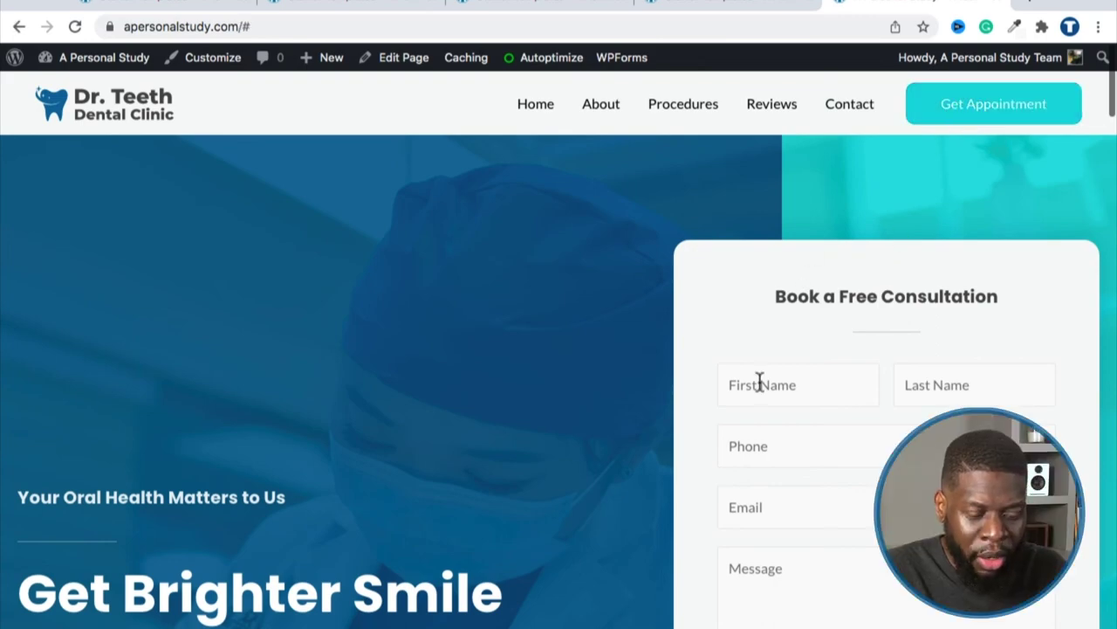
{"action": "scroll", "coordinate": [759, 381], "scroll_direction": "down", "scroll_amount": 6}
{"action": "scroll", "coordinate": [761, 389], "scroll_direction": "up", "scroll_amount": 6}
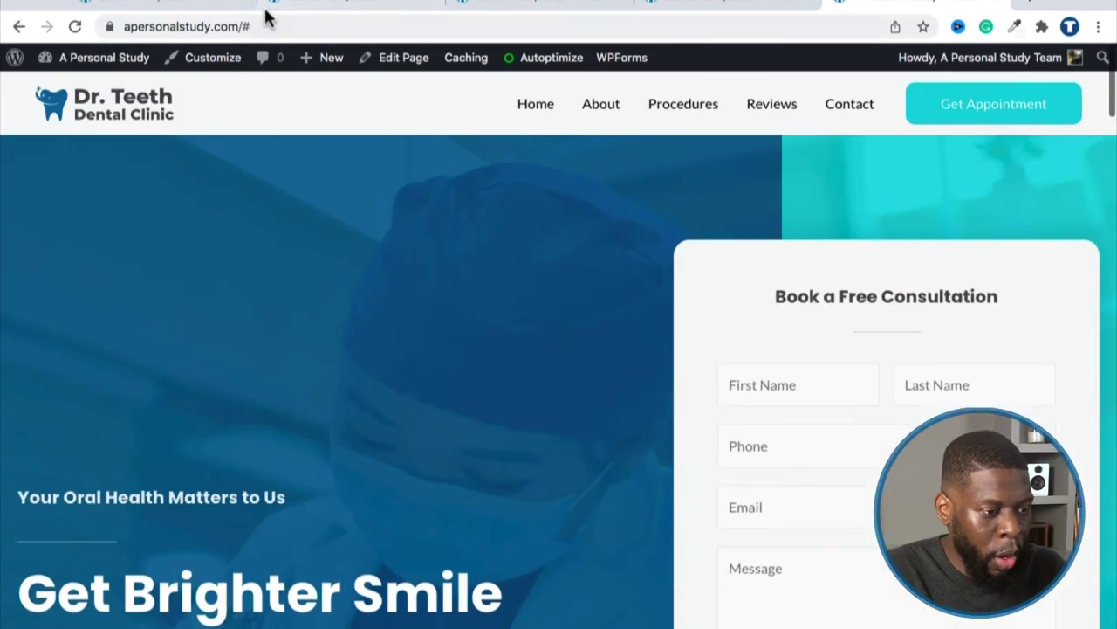
{"action": "left_click", "coordinate": [266, 11]}
{"action": "left_click", "coordinate": [228, 11]}
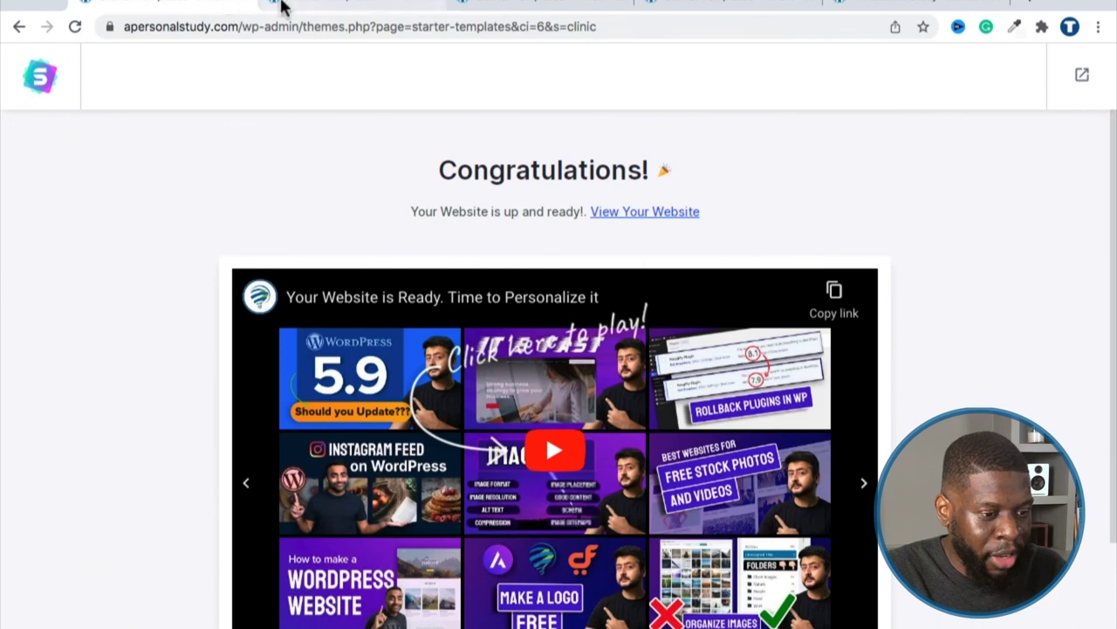
Return to the live dental clinic site and view the Committed To Dental Excellence section
{"action": "left_click", "coordinate": [479, 7]}
{"action": "left_click", "coordinate": [673, 7]}
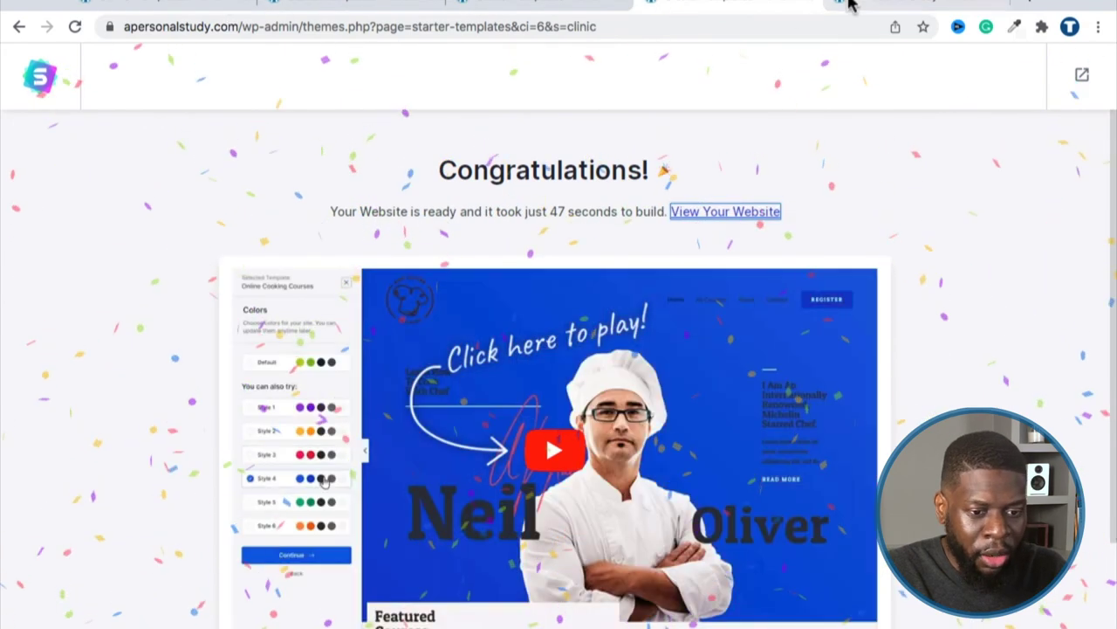
{"action": "left_click", "coordinate": [848, 7]}
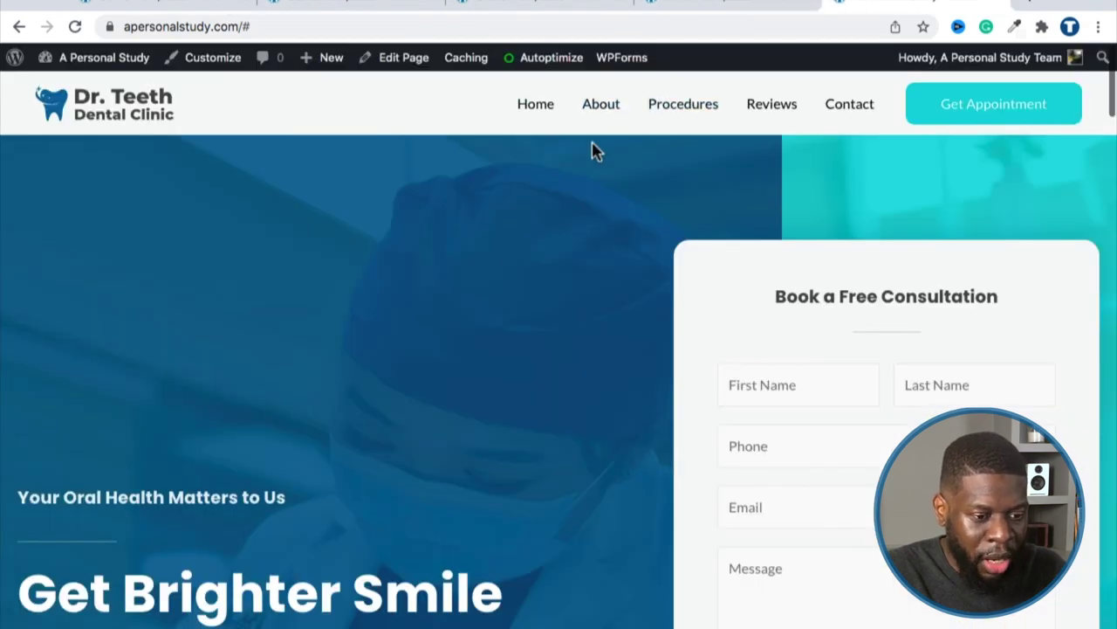
{"action": "left_click", "coordinate": [584, 96]}
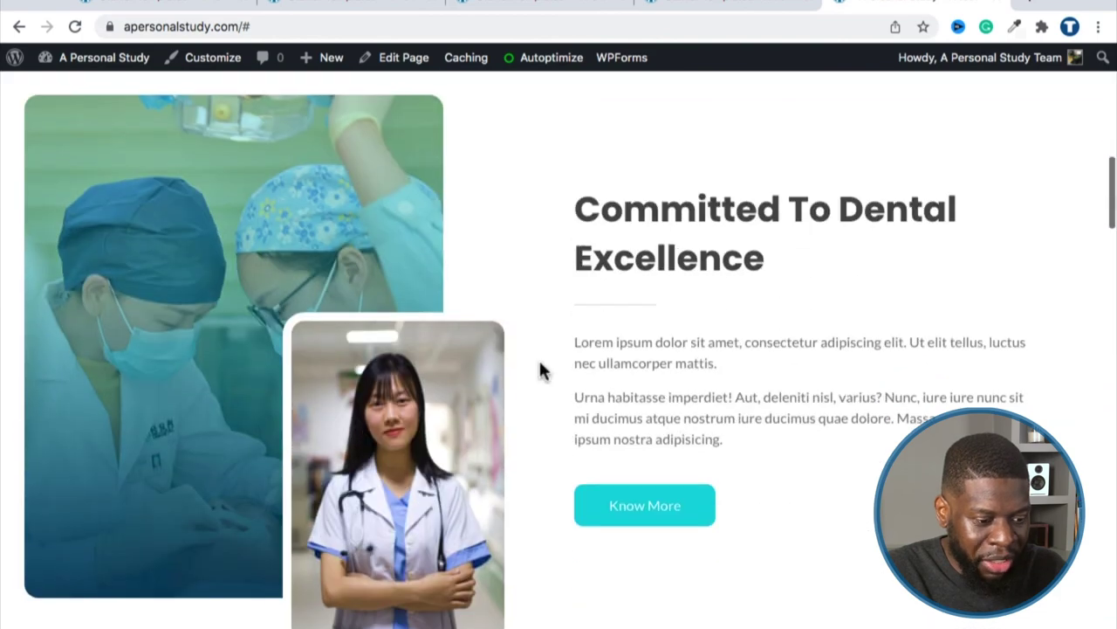
{"action": "scroll", "coordinate": [515, 369], "scroll_direction": "up", "scroll_amount": 10}
{"action": "scroll", "coordinate": [529, 239], "scroll_direction": "down", "scroll_amount": 2}
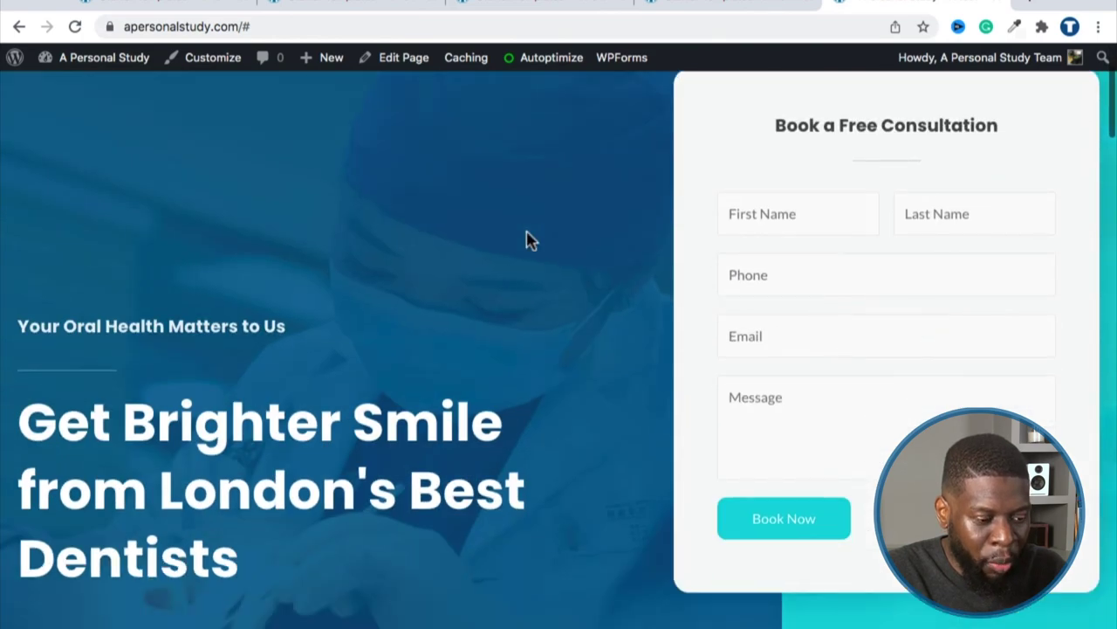
{"action": "scroll", "coordinate": [460, 340], "scroll_direction": "up", "scroll_amount": 2}
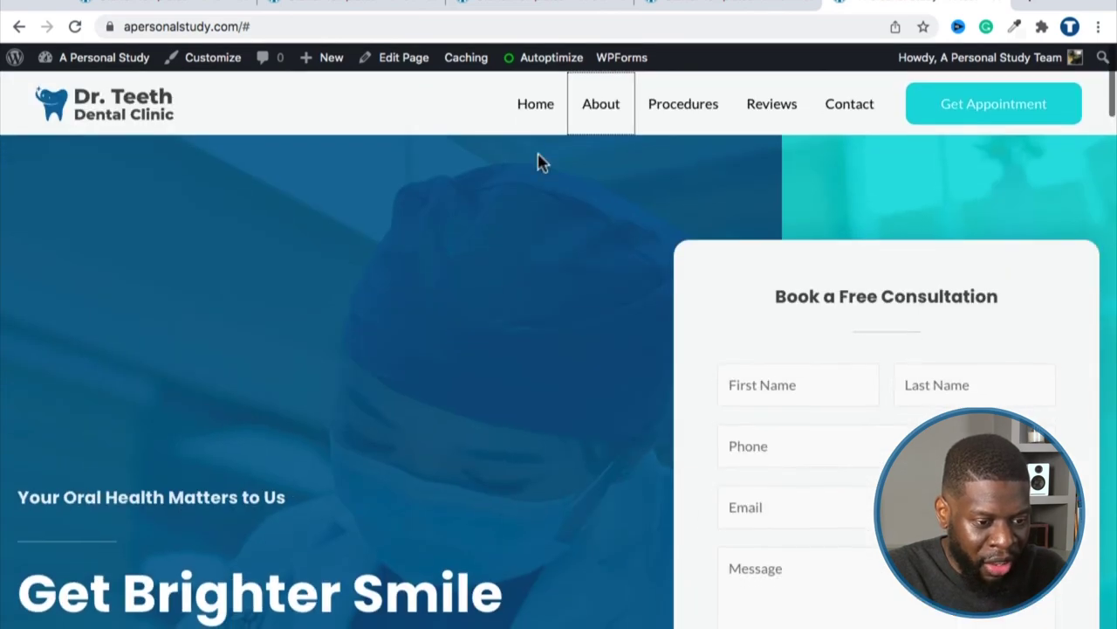
{"action": "scroll", "coordinate": [565, 199], "scroll_direction": "down", "scroll_amount": 10}
{"action": "scroll", "coordinate": [602, 269], "scroll_direction": "up", "scroll_amount": 10}
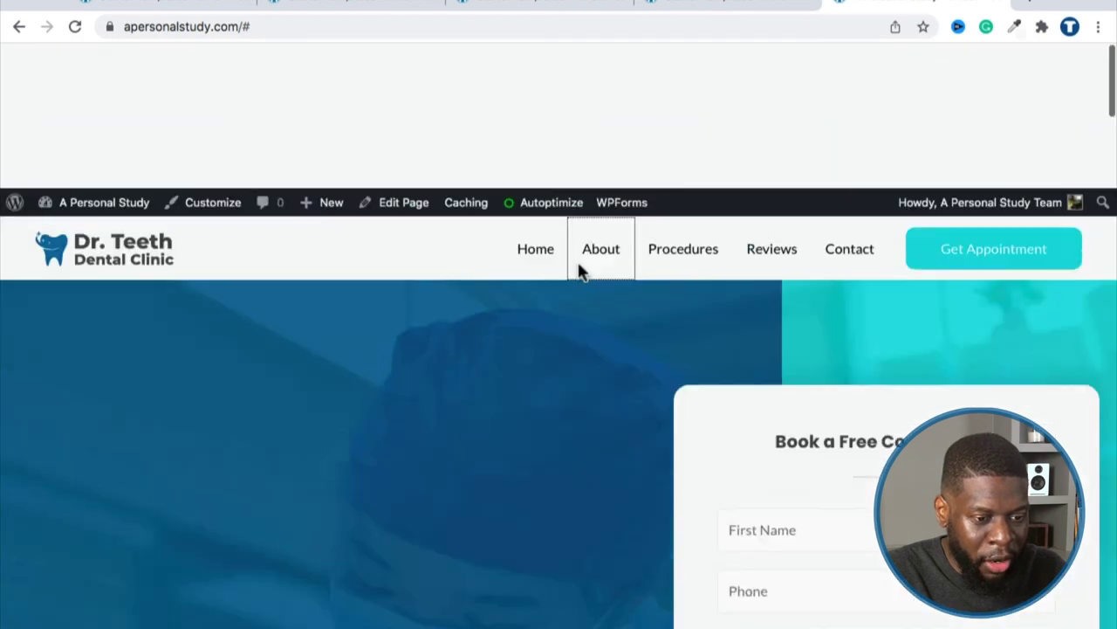
Visit the Our Procedures and Happy Stories reviews sections, reloading the page between them
{"action": "left_click", "coordinate": [681, 107]}
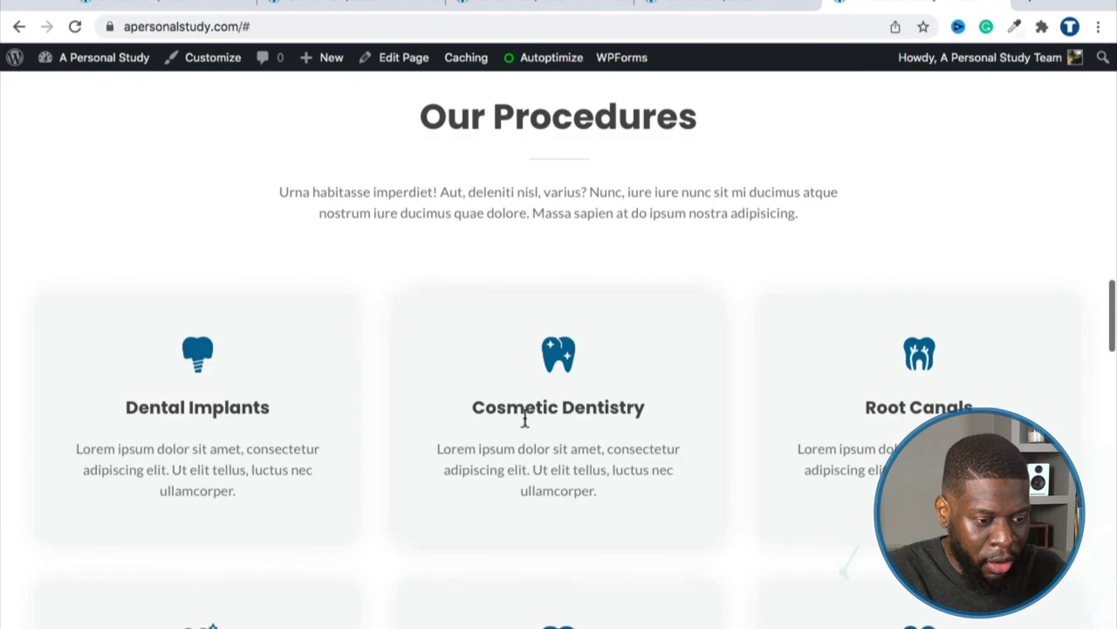
{"action": "scroll", "coordinate": [525, 420], "scroll_direction": "down", "scroll_amount": 10}
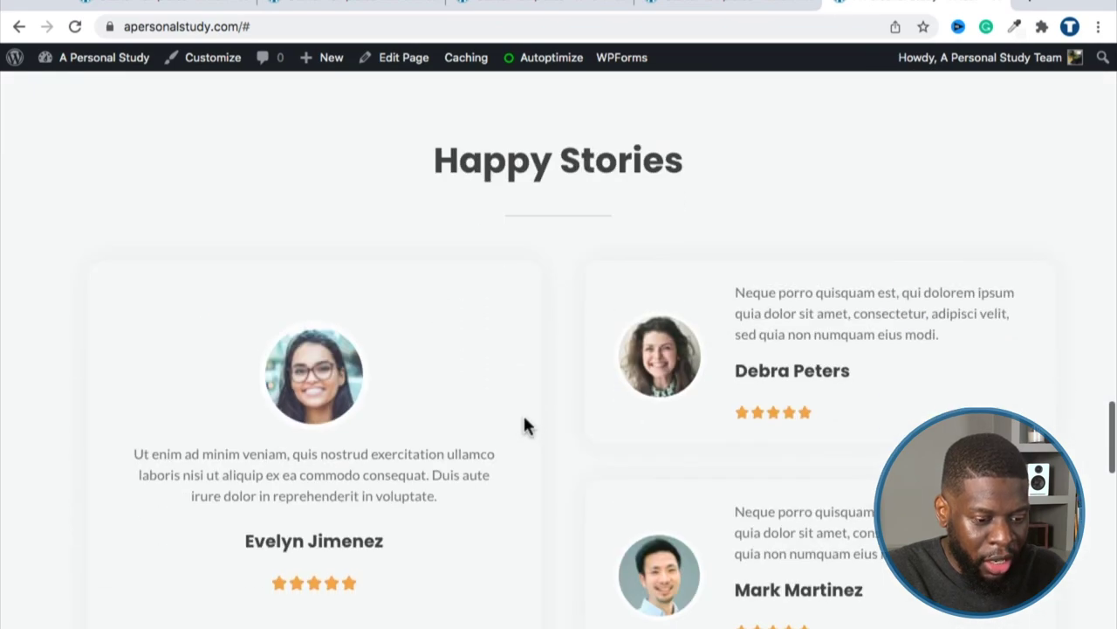
{"action": "key", "text": "super+r"}
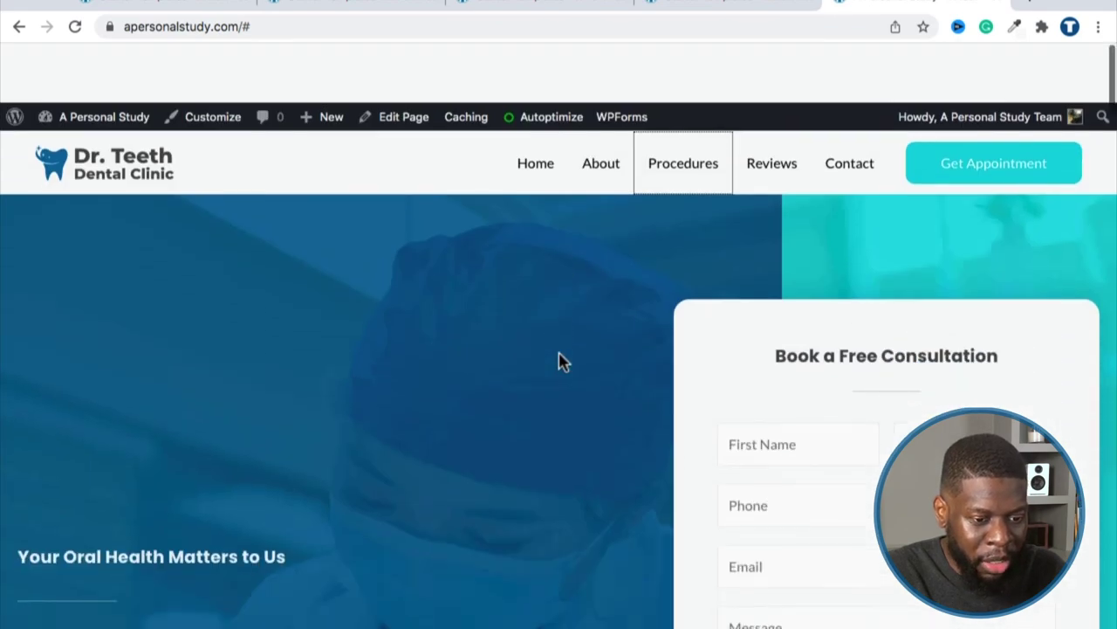
{"action": "left_click", "coordinate": [765, 119]}
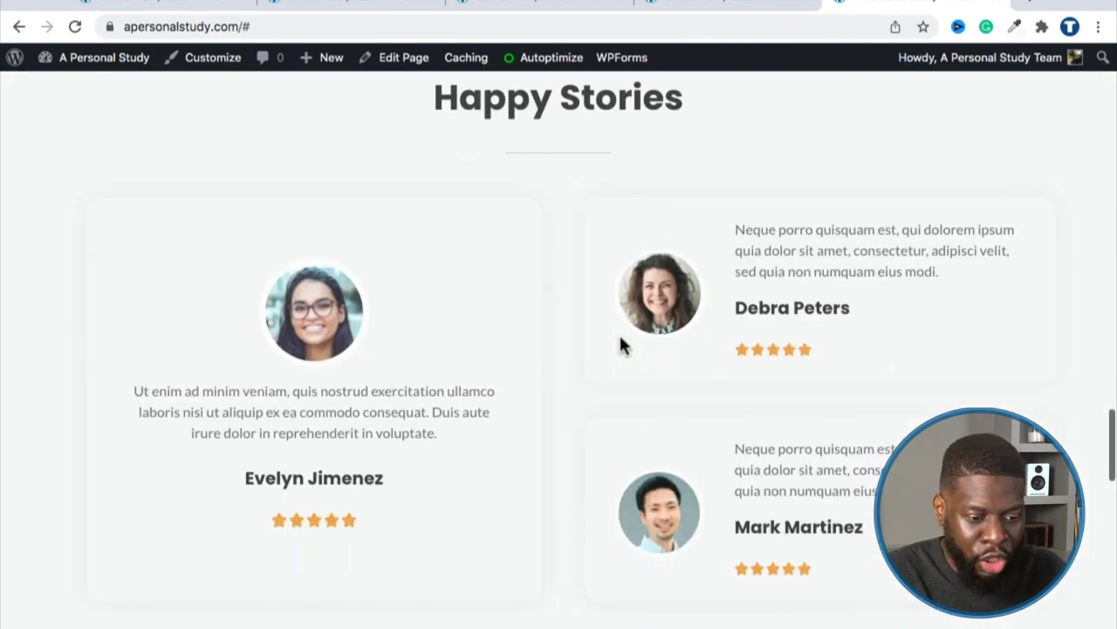
{"action": "key", "text": "super+r"}
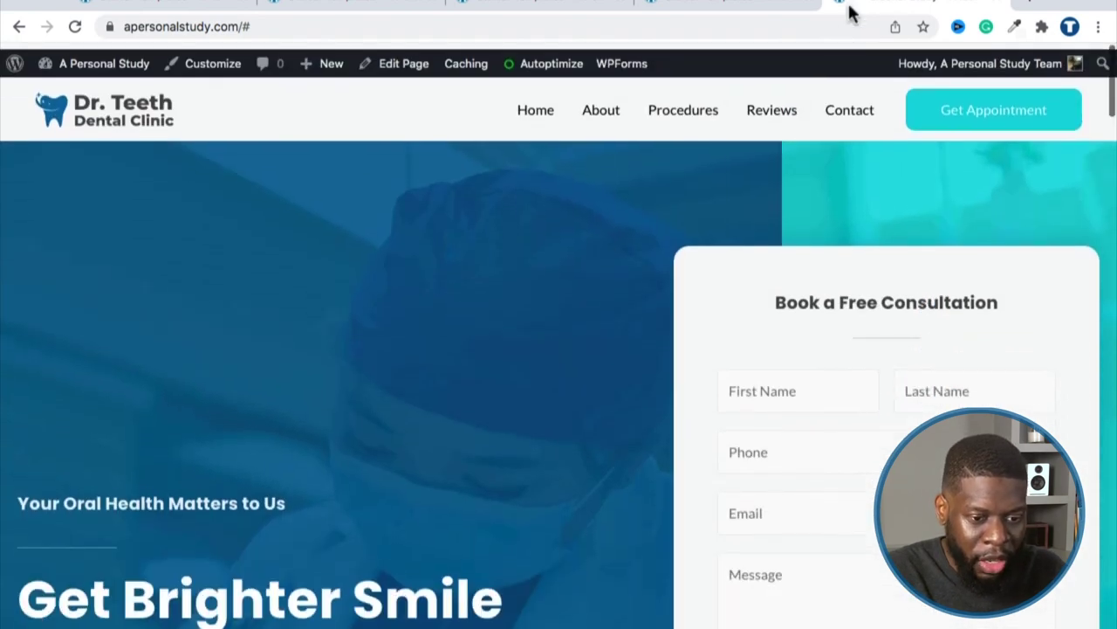
Jump to the contact map, then scroll through the footer and back up to the hero
{"action": "left_click", "coordinate": [859, 110]}
{"action": "scroll", "coordinate": [593, 220], "scroll_direction": "up", "scroll_amount": 6}
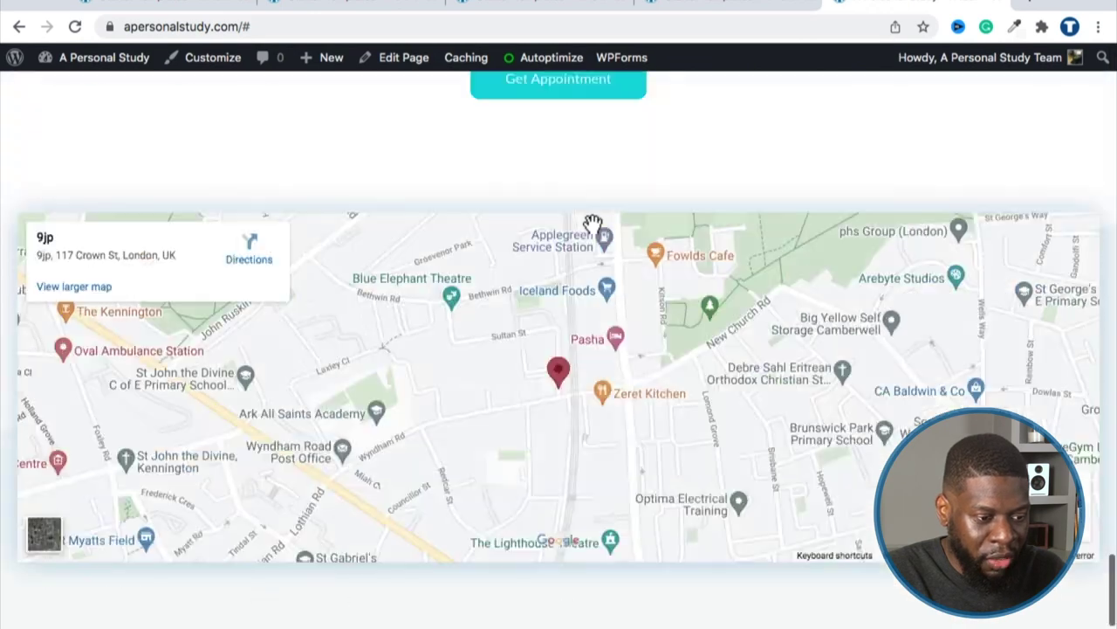
{"action": "scroll", "coordinate": [593, 245], "scroll_direction": "down", "scroll_amount": 1}
{"action": "scroll", "coordinate": [594, 251], "scroll_direction": "down", "scroll_amount": 3}
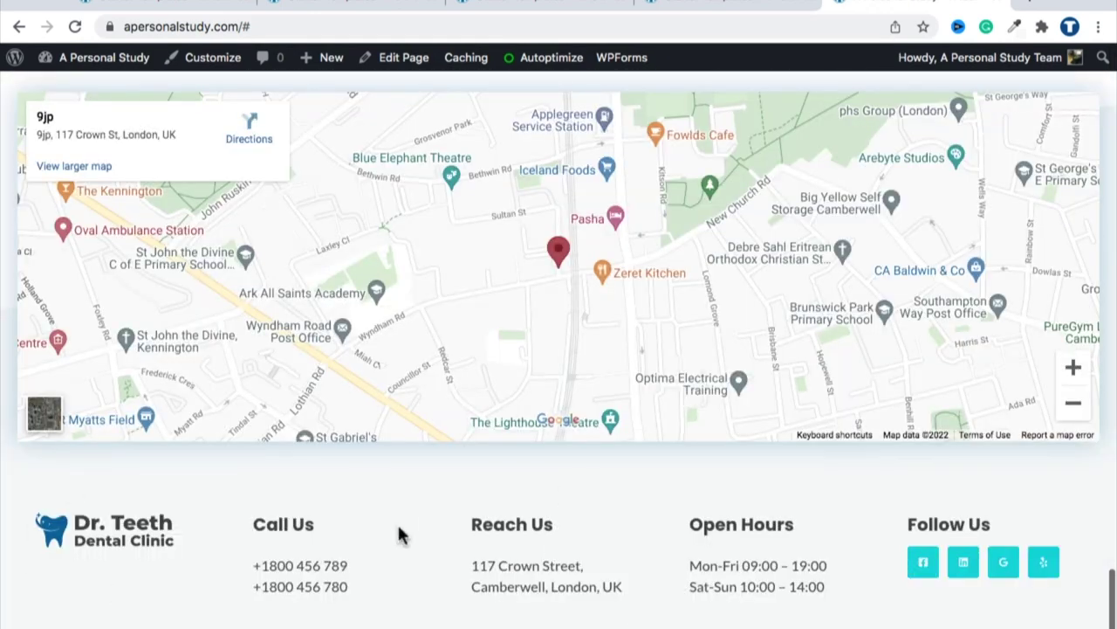
{"action": "scroll", "coordinate": [279, 493], "scroll_direction": "down", "scroll_amount": 1}
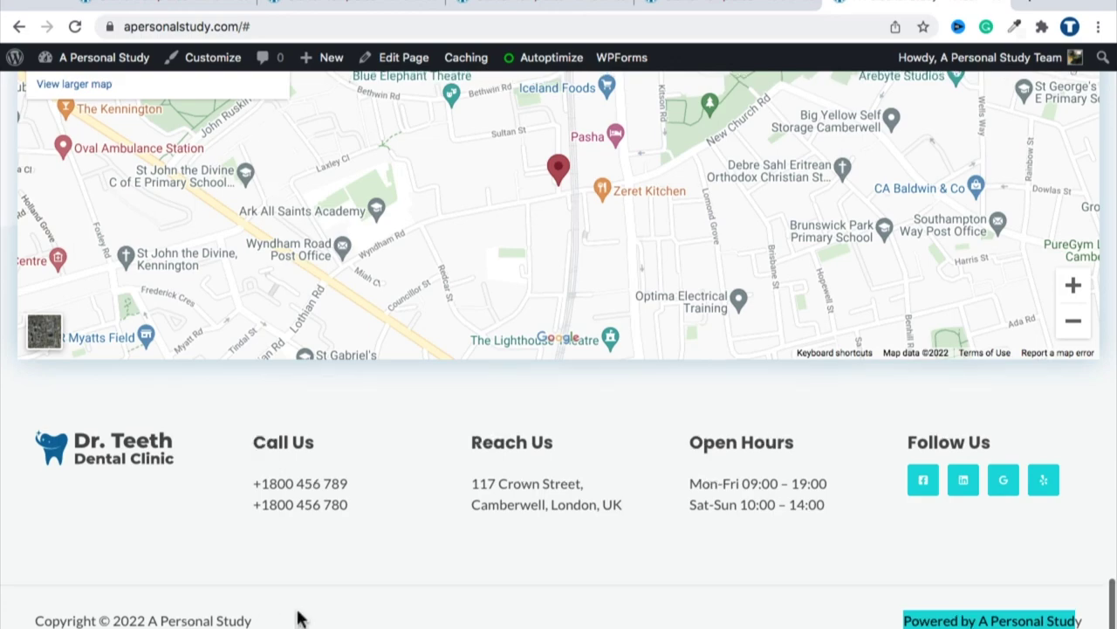
{"action": "scroll", "coordinate": [296, 617], "scroll_direction": "up", "scroll_amount": 20}
{"action": "scroll", "coordinate": [576, 489], "scroll_direction": "down", "scroll_amount": 15}
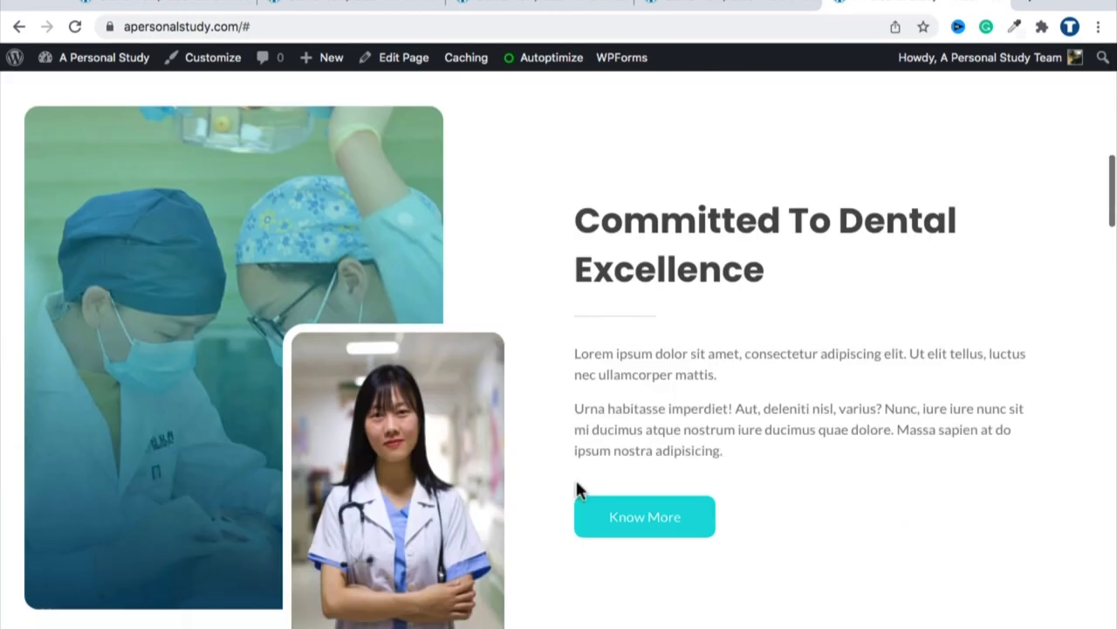
{"action": "scroll", "coordinate": [576, 489], "scroll_direction": "up", "scroll_amount": 2}
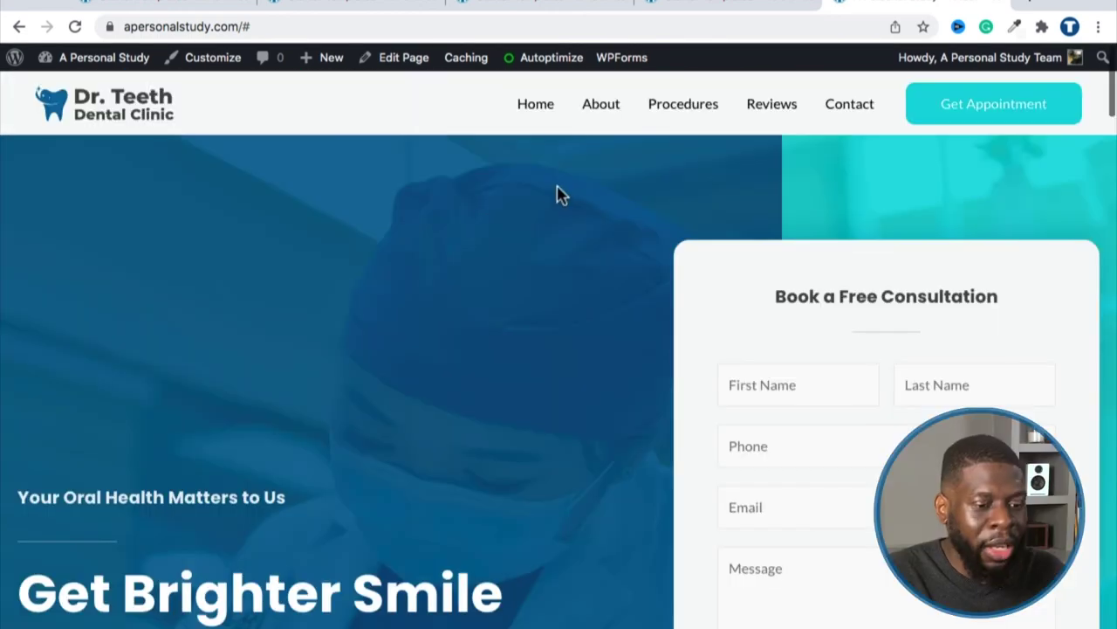
{"action": "scroll", "coordinate": [515, 189], "scroll_direction": "down", "scroll_amount": 10}
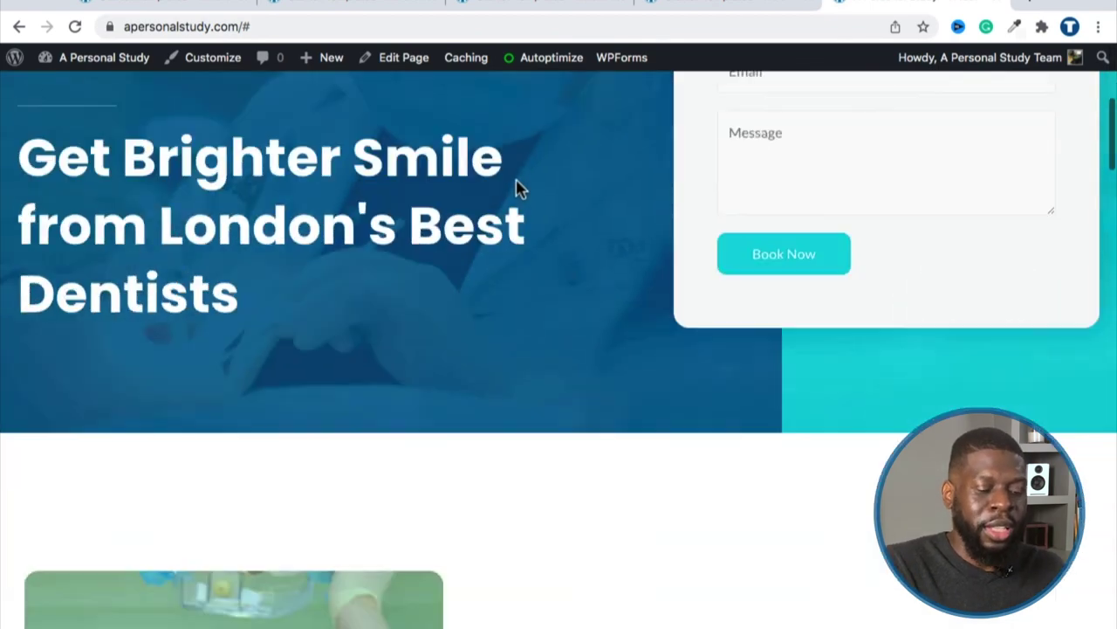
{"action": "scroll", "coordinate": [516, 189], "scroll_direction": "up", "scroll_amount": 12}
{"action": "scroll", "coordinate": [515, 189], "scroll_direction": "down", "scroll_amount": 3}
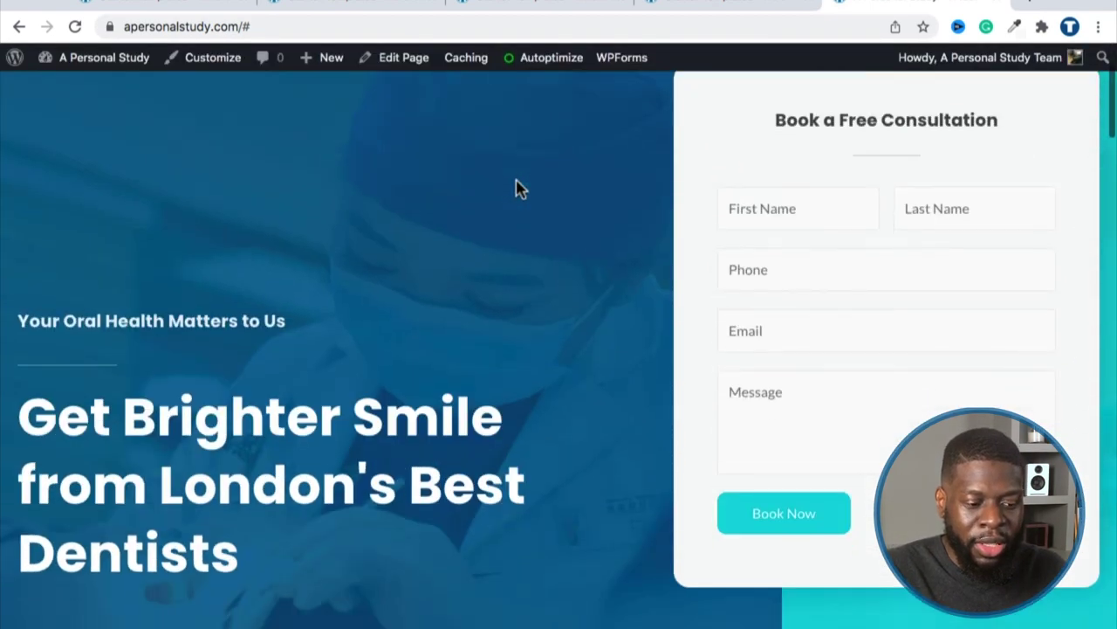
{"action": "scroll", "coordinate": [515, 190], "scroll_direction": "up", "scroll_amount": 2}
{"action": "scroll", "coordinate": [515, 189], "scroll_direction": "up", "scroll_amount": 1}
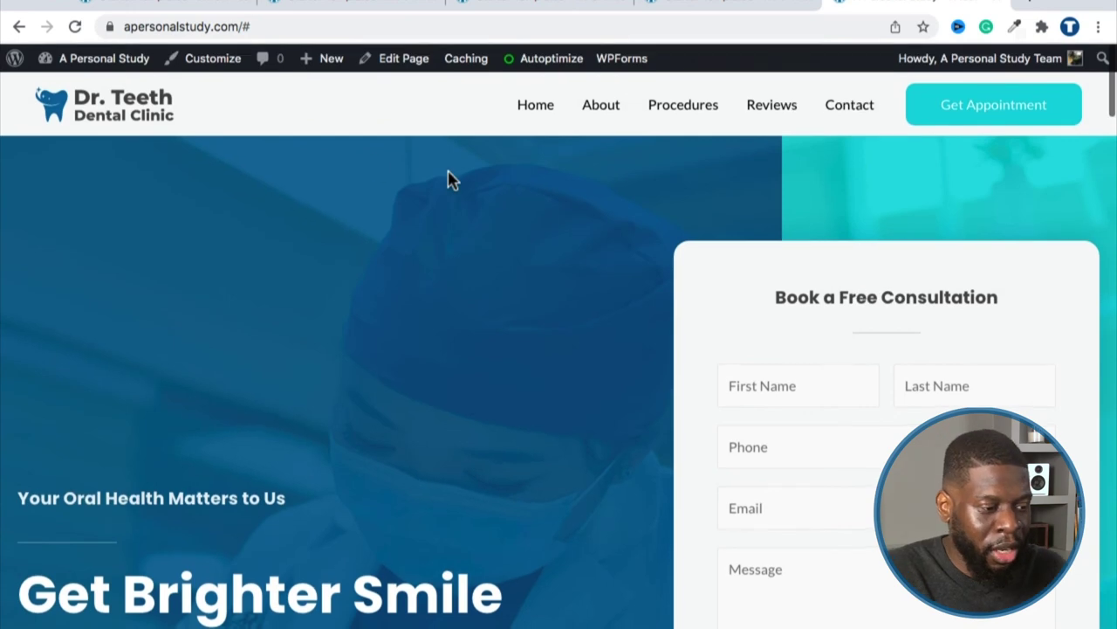